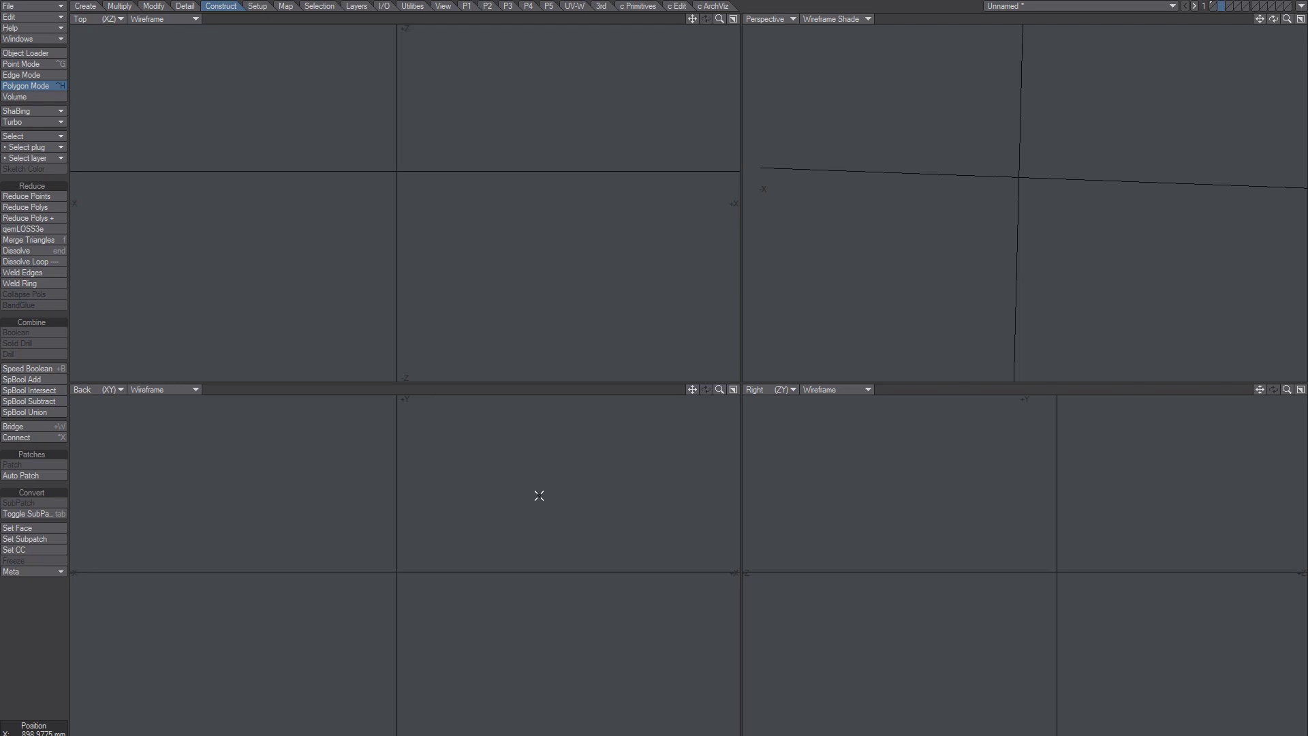
Step: Draw a flat eight-sided disc about 1.34 m wide in the top view and centre it on the origin
left_click_drag(393, 169, 530, 93)
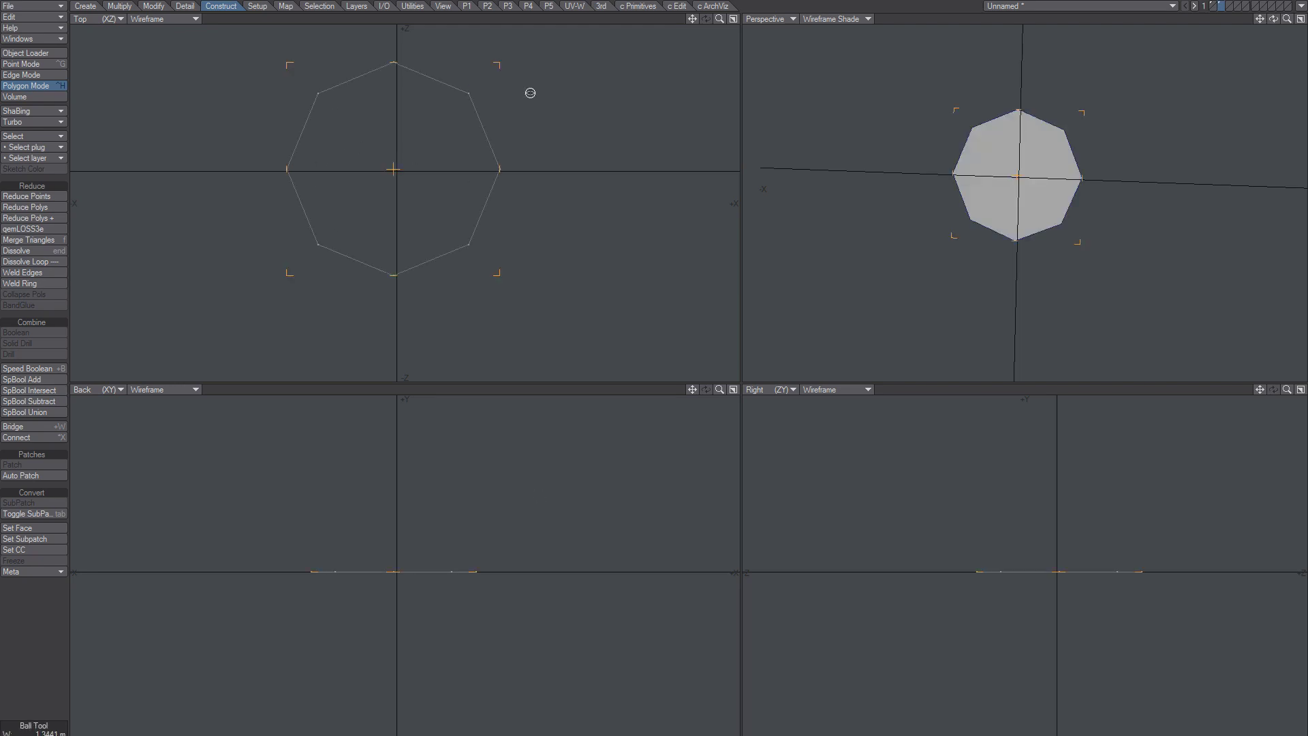
left_click_drag(392, 167, 397, 171)
key("space")
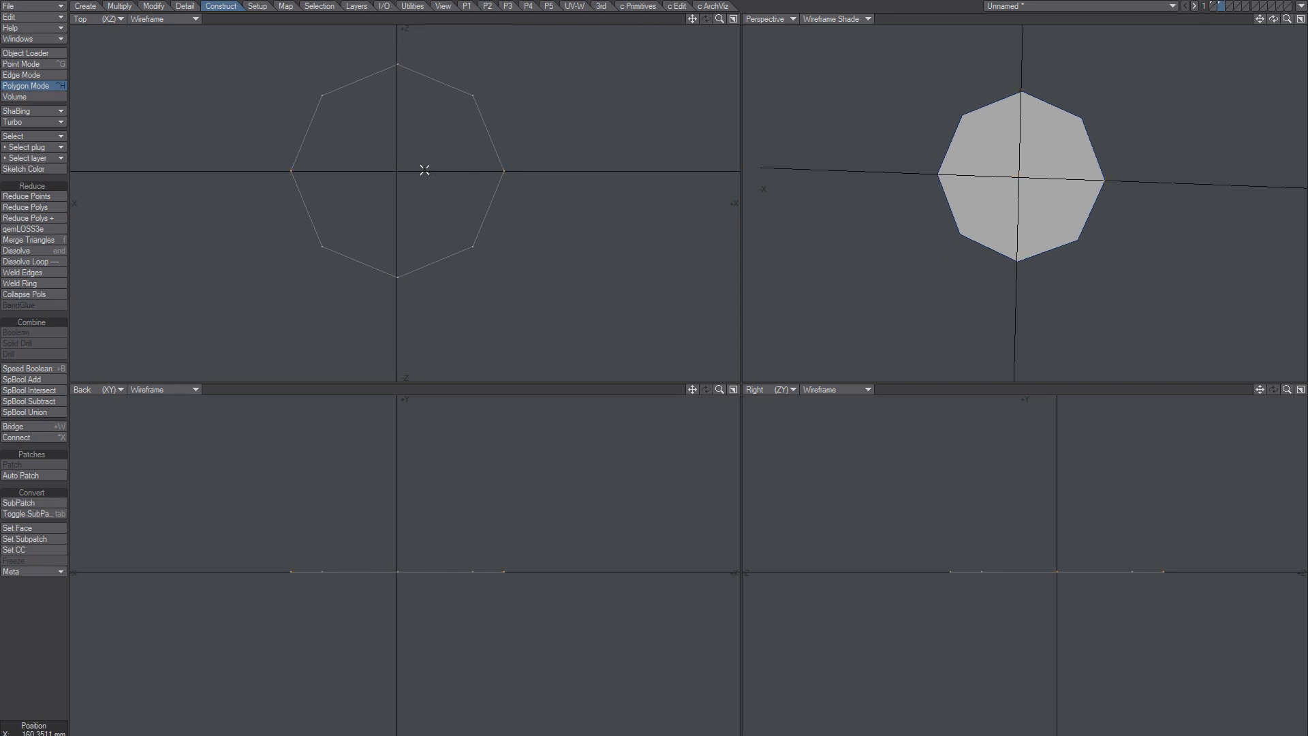
Step: Split the octagonal disc into eight triangles that meet at its centre
left_click(477, 151)
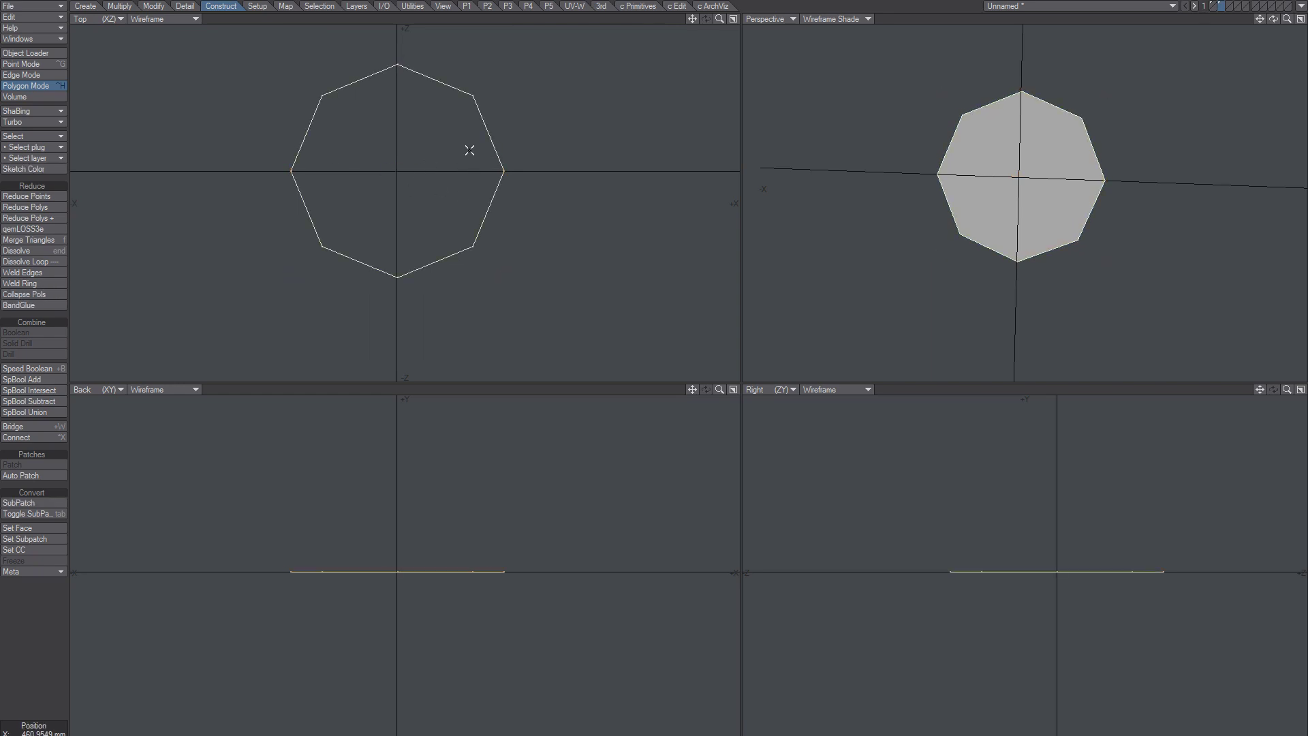
key("shift+t")
key("space")
key("space")
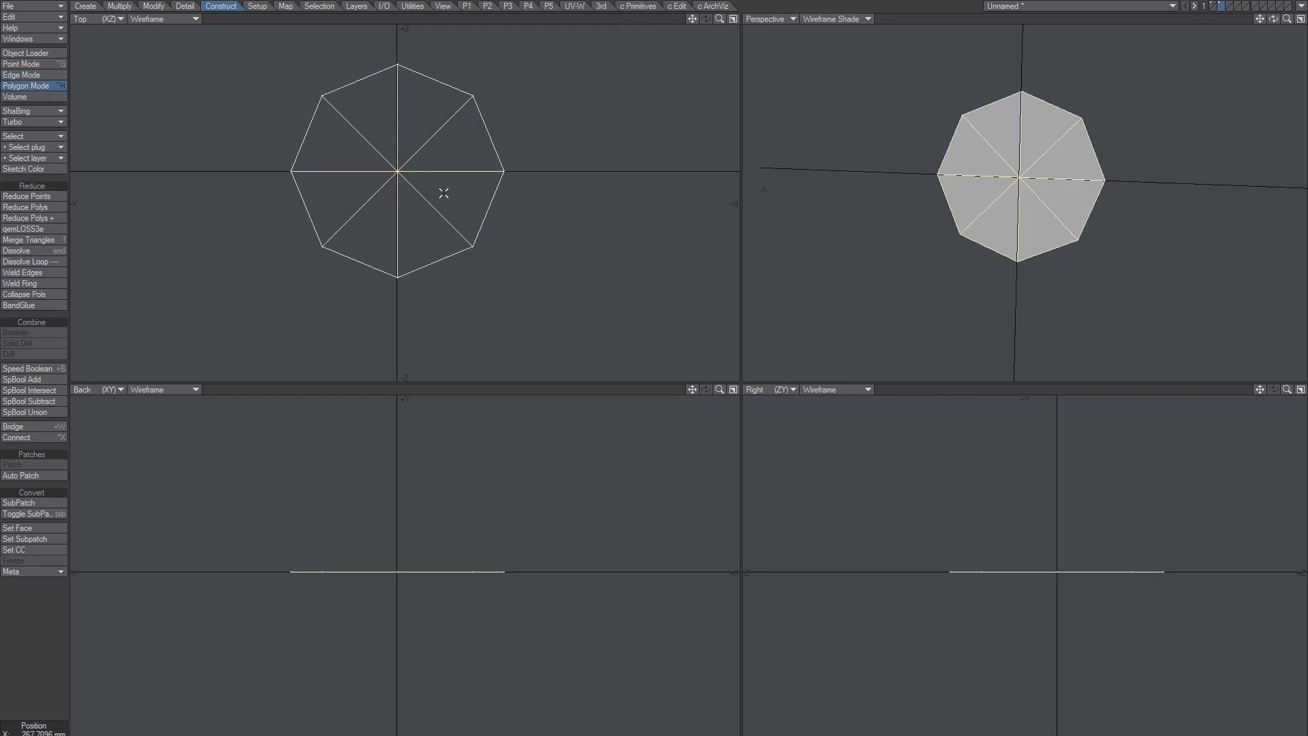
left_click_drag(346, 142, 527, 139)
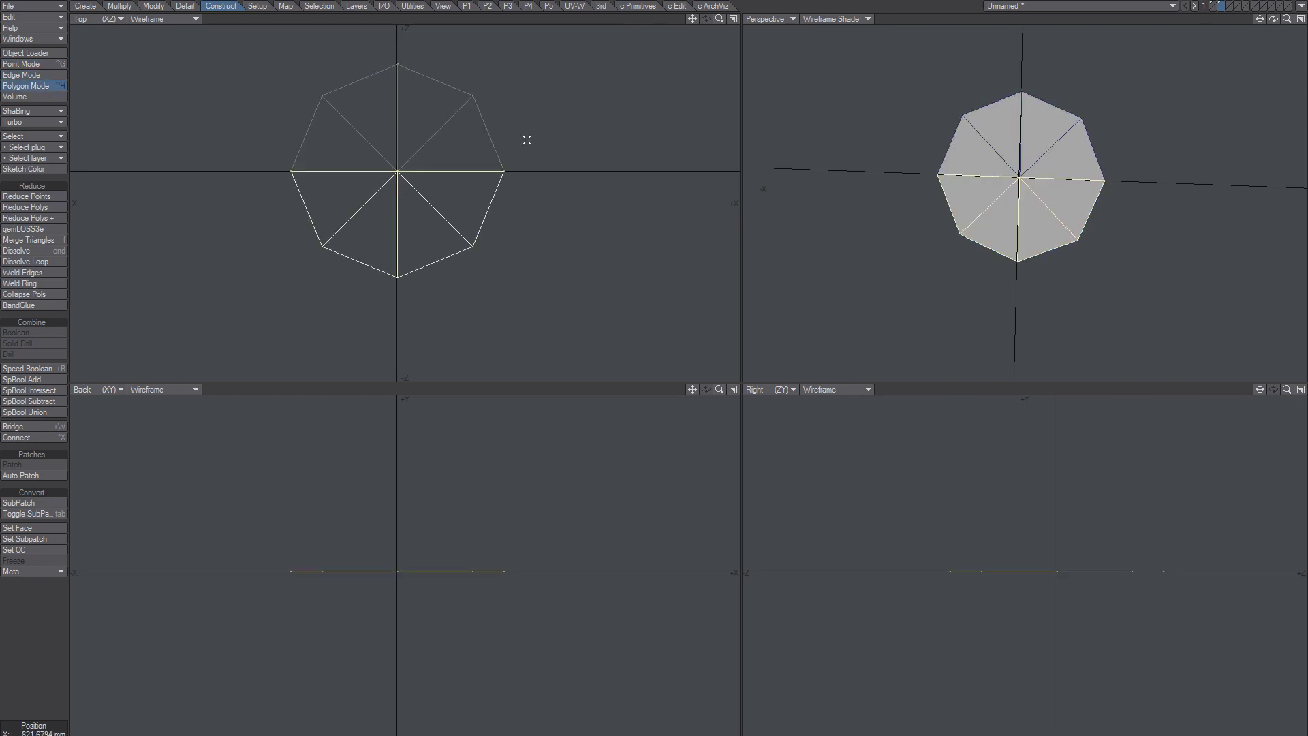
key("Delete")
key("ctrl+z")
Step: Delete the four triangles below the X axis so only the upper half of the disc is left
left_click(482, 226)
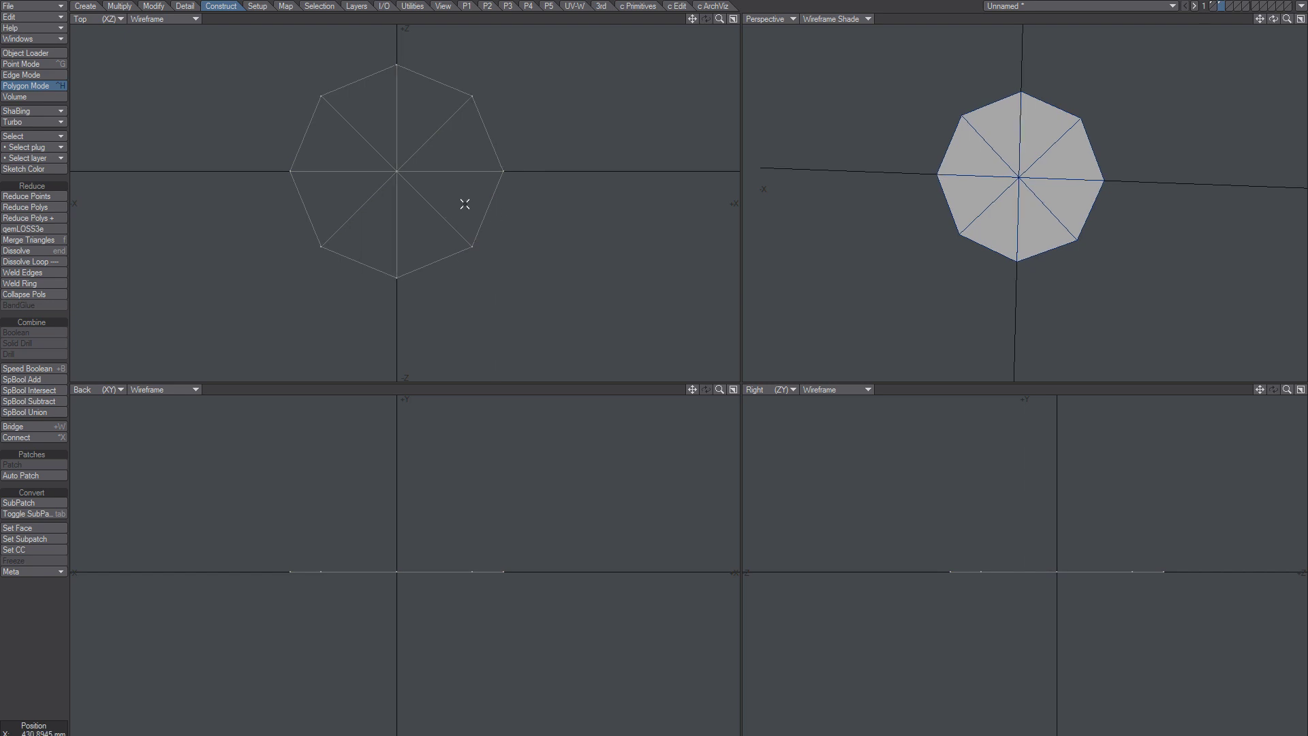
left_click_drag(464, 202, 300, 198)
key("Delete")
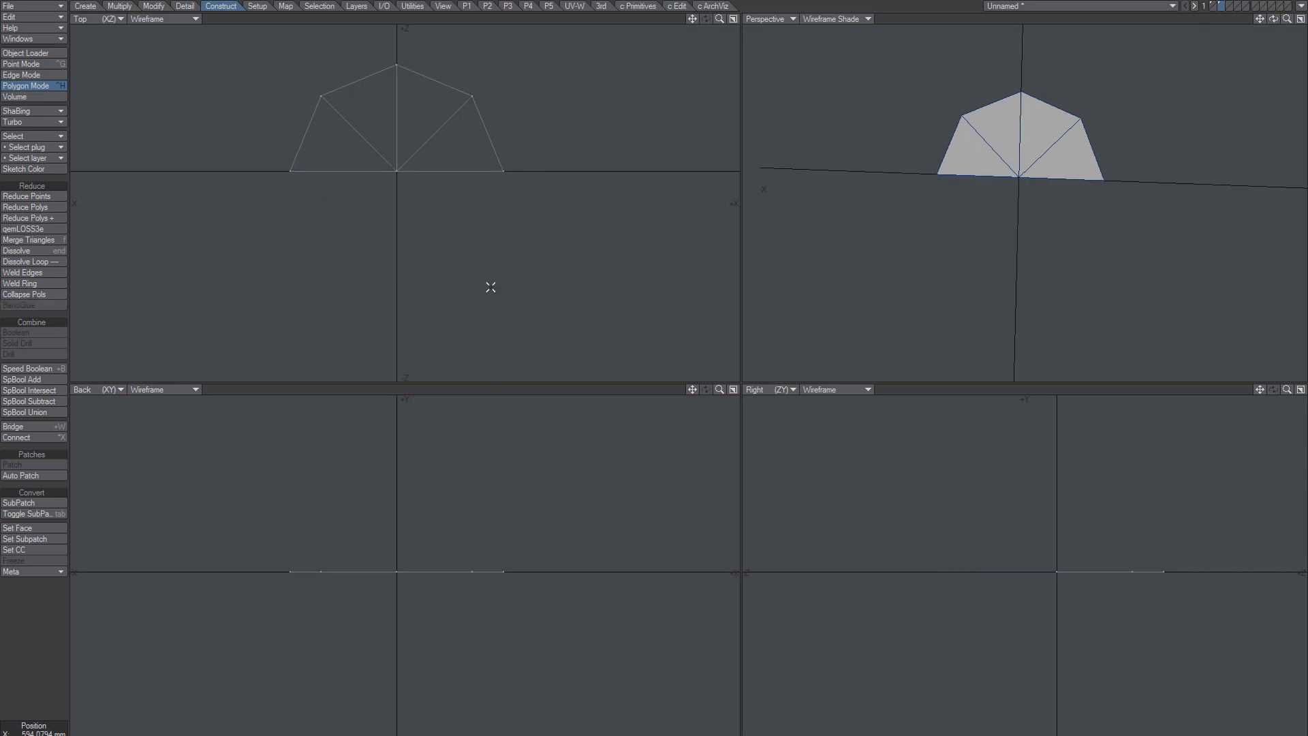
Step: Add connected edges across the middle of the half disc's spokes to form a concentric inner arch
key("ctrl+j")
mouse_move(348, 173)
left_mouse_down()
mouse_move(450, 134)
mouse_move(452, 280)
left_mouse_up()
key("ctrl+x")
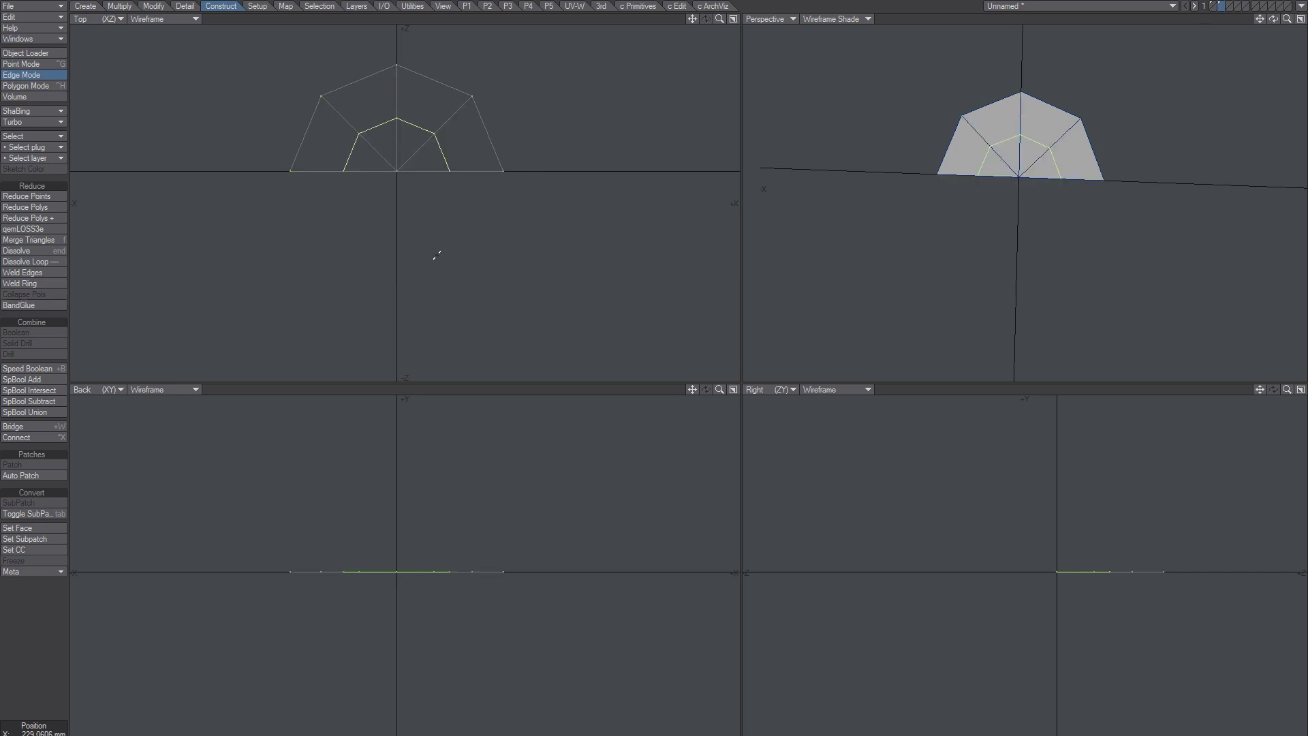
Step: Extend the row of points along the half disc's straight base, ready to be moved
key("ctrl+h")
key("ctrl+g")
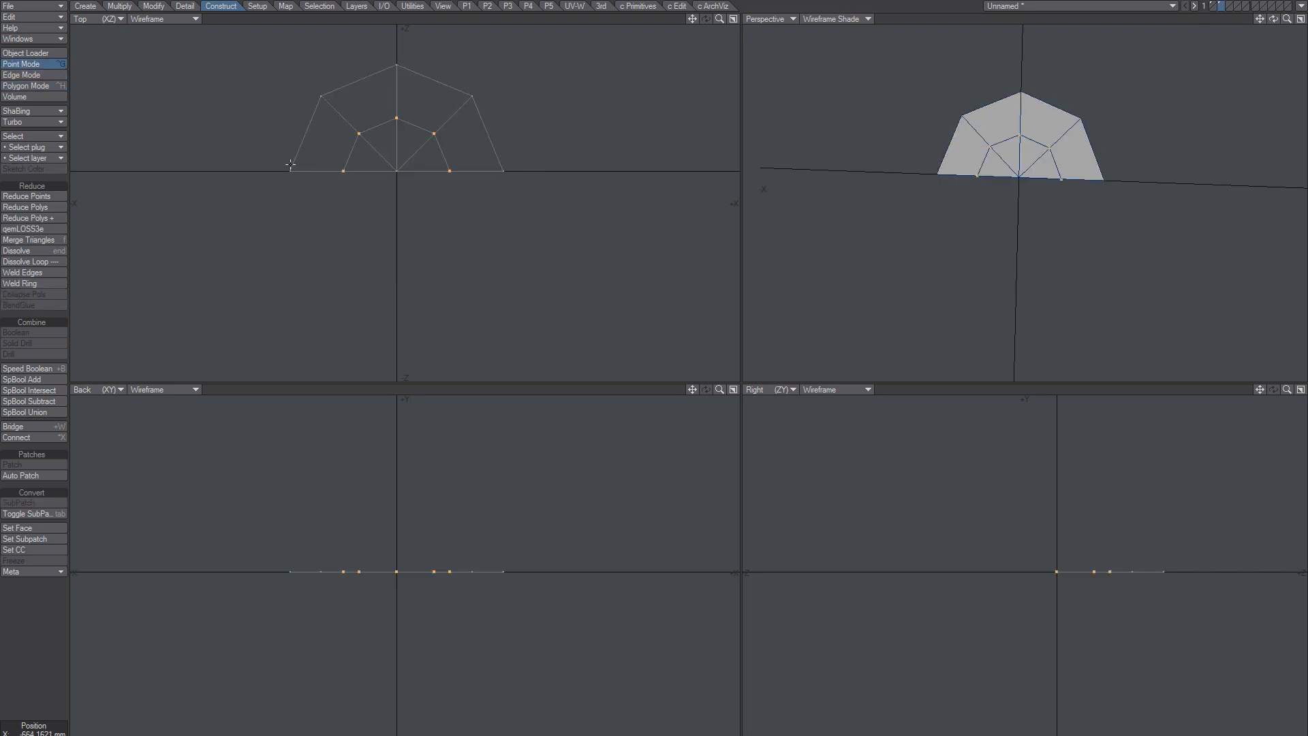
mouse_move(283, 161)
right_mouse_down()
mouse_move(321, 219)
mouse_move(473, 183)
right_mouse_up()
key("e")
key("t")
Step: Try moving the extended base points downward, first freehand and then numerically by -1 m in Z
left_click_drag(412, 205, 413, 252, "ctrl")
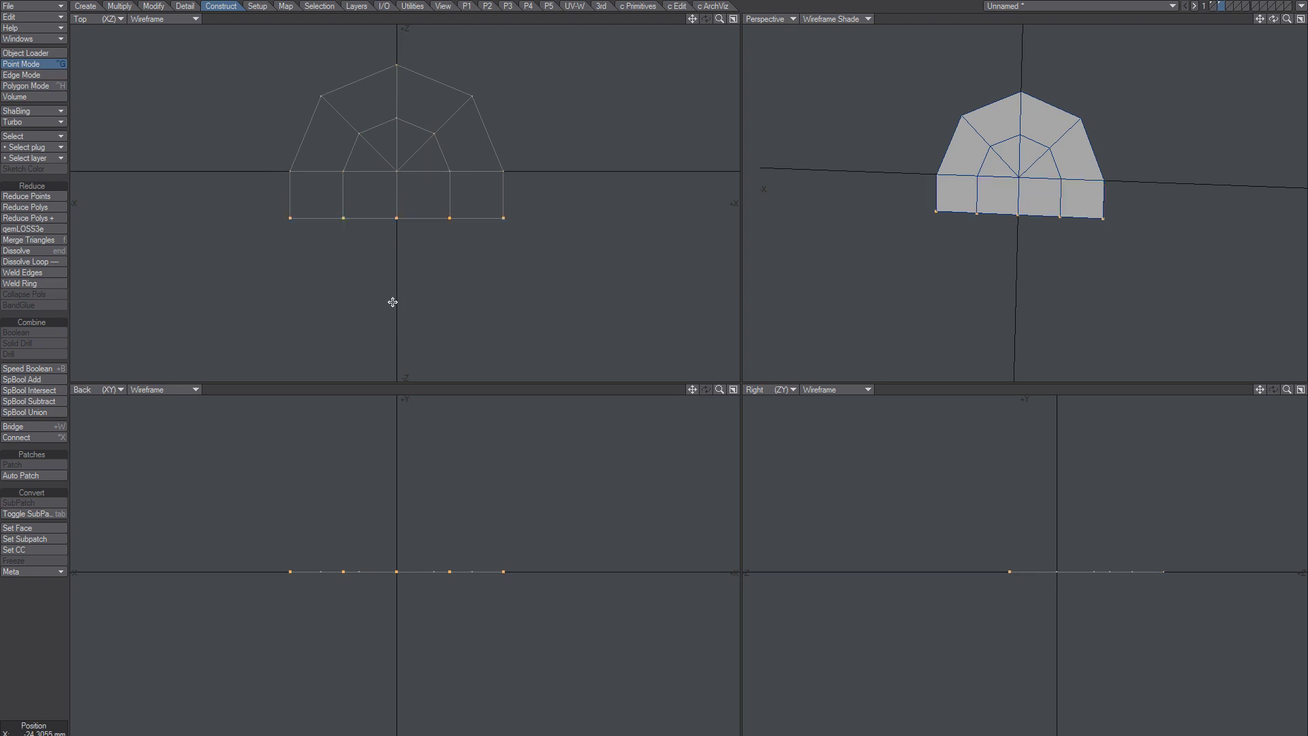
key("ctrl+z")
key("n")
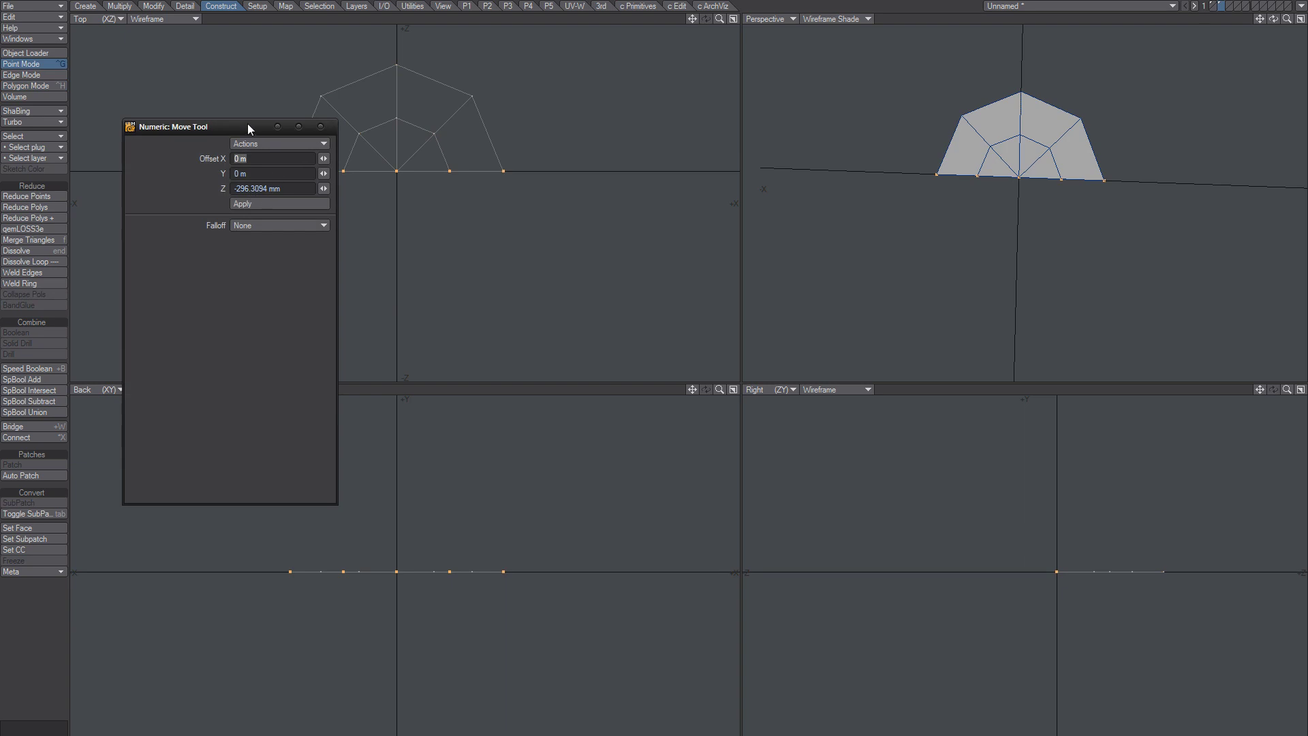
left_click_drag(247, 127, 189, 124)
left_click_drag(229, 186, 120, 188)
type("-")
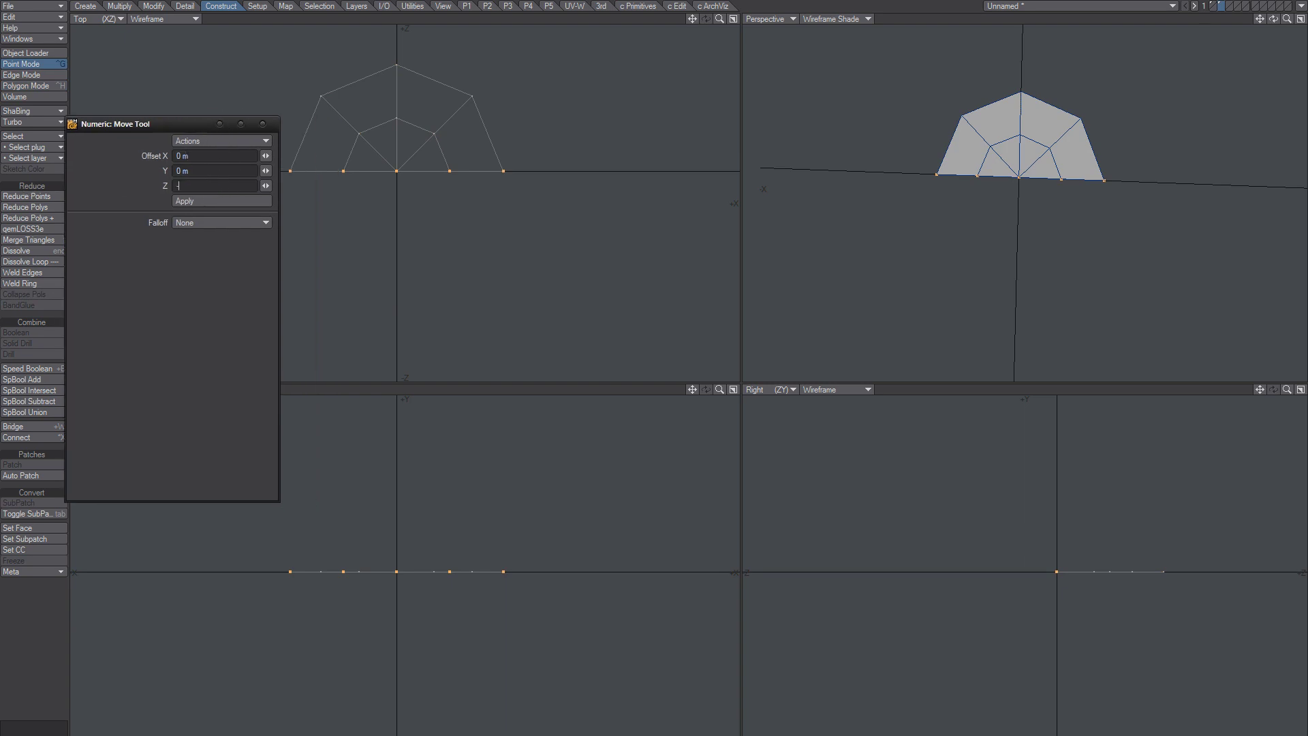
type("1")
key("Tab")
left_click(198, 200)
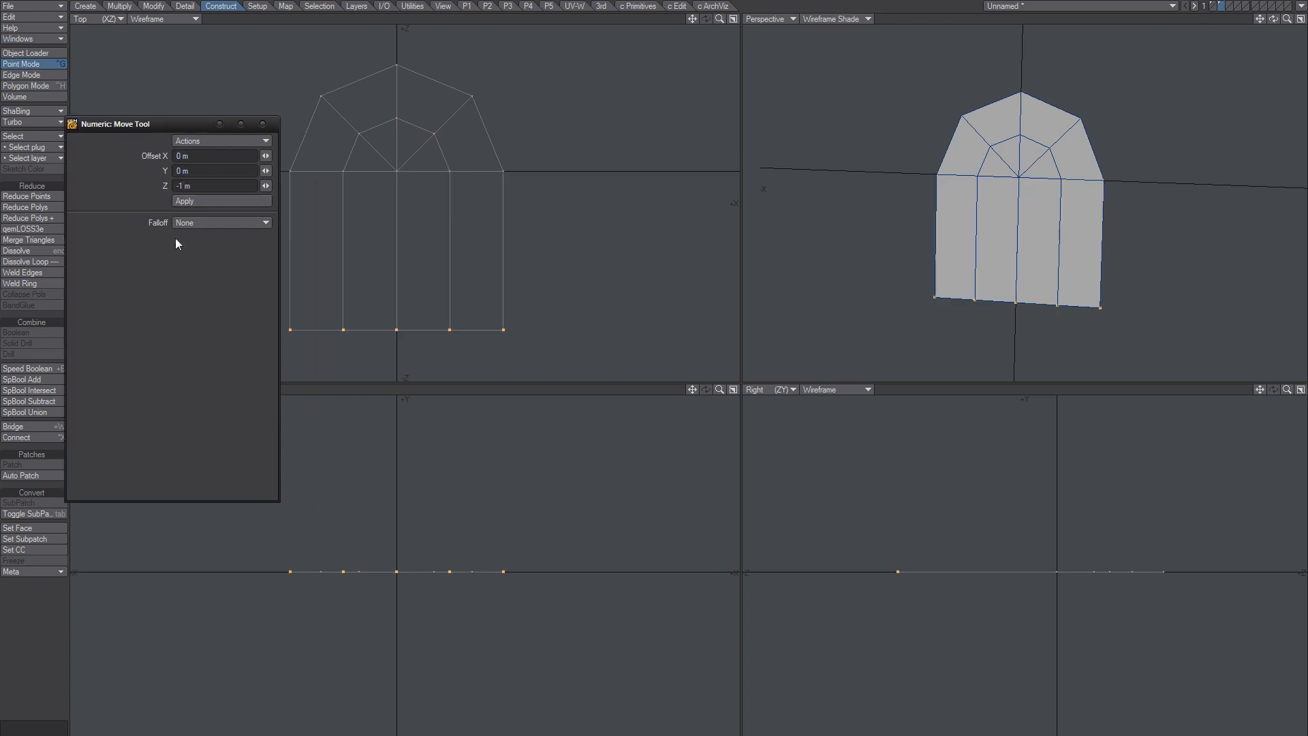
left_click(262, 123)
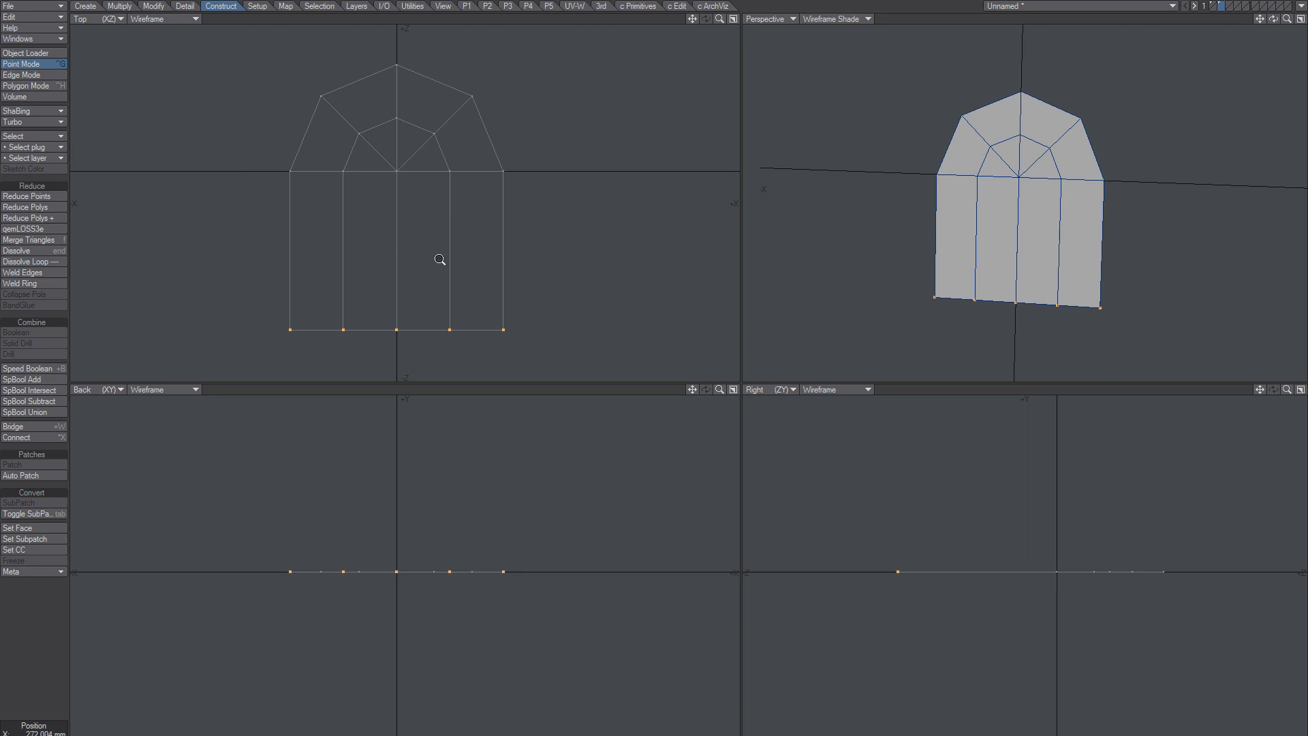
key("a")
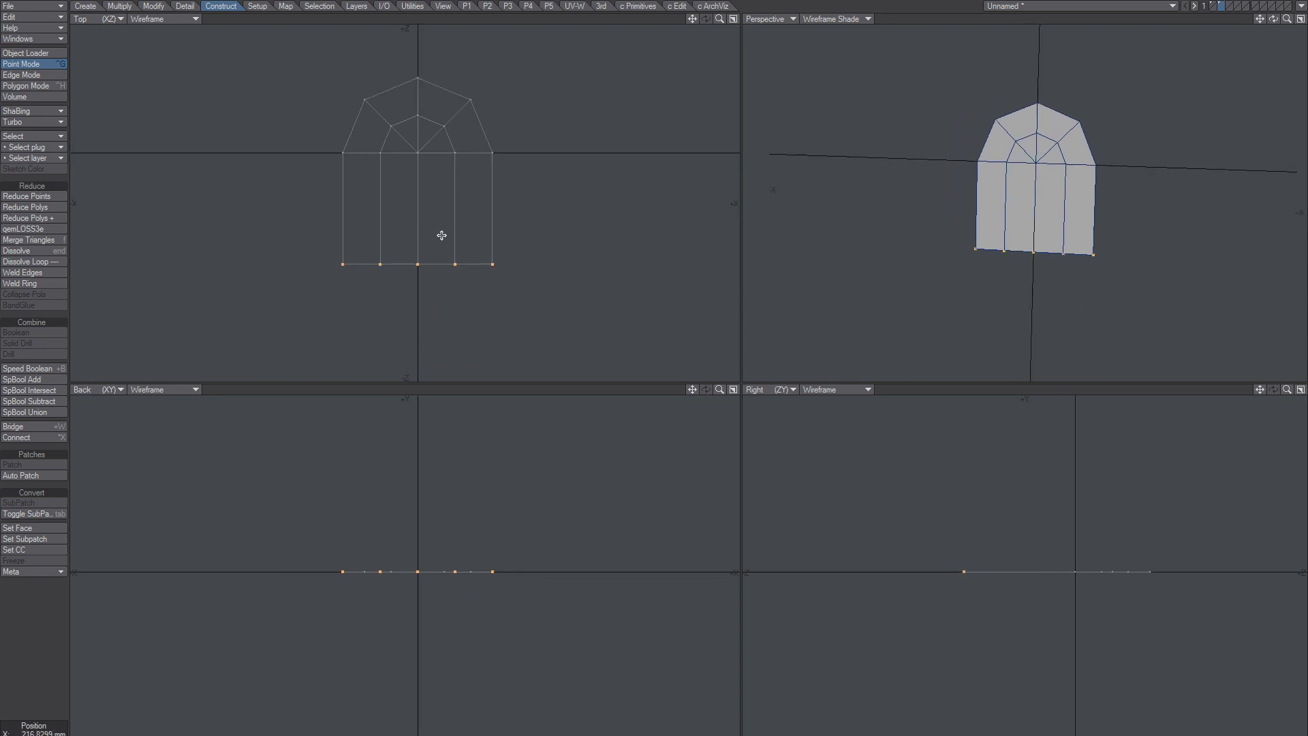
key("u")
Step: Try offsetting the extended base points by -2 m in Z
key("n")
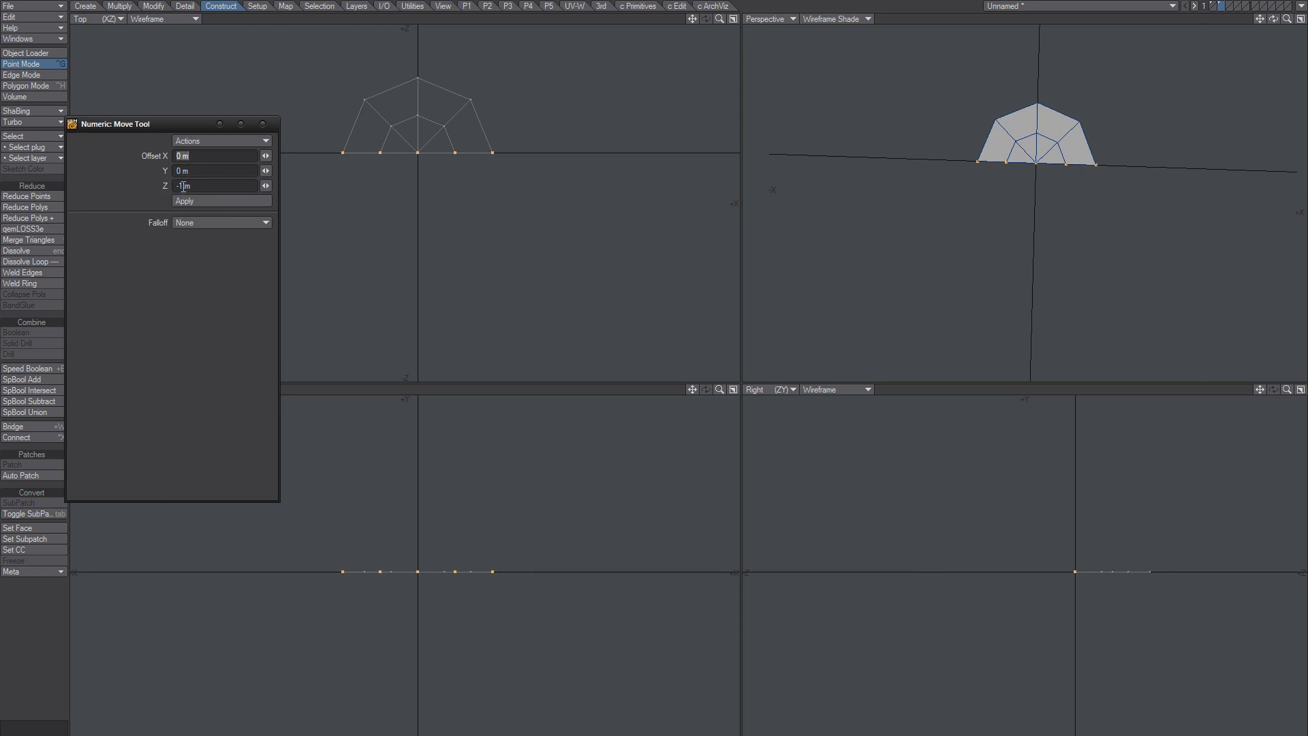
left_click_drag(183, 186, 119, 220)
type("-2")
key("Tab")
left_click(191, 201)
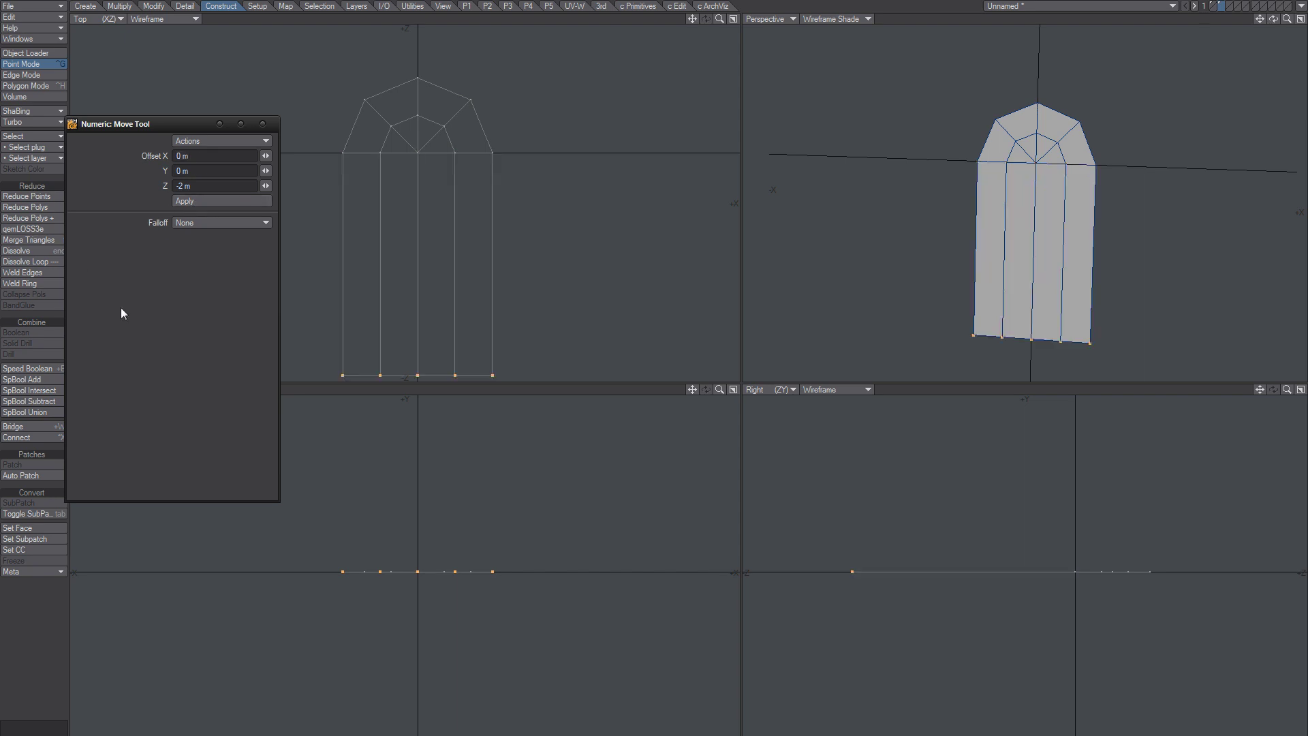
key("ctrl+z")
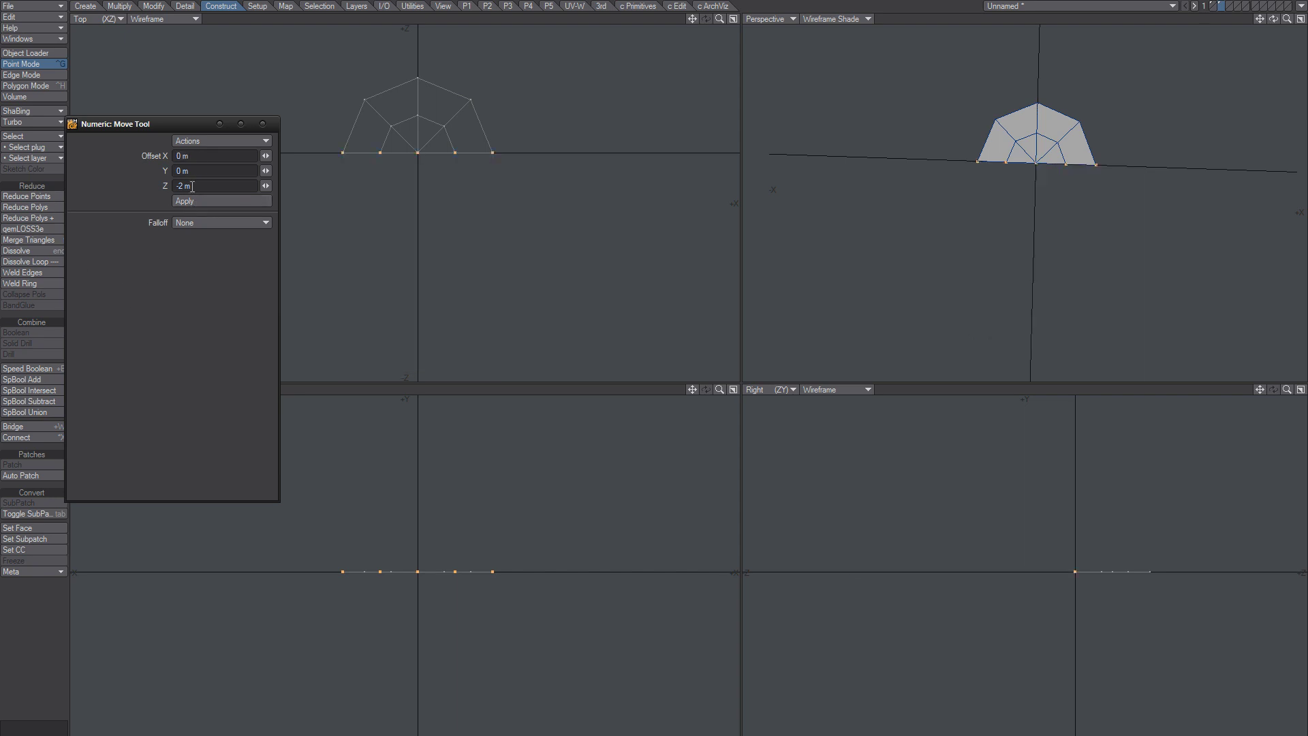
Step: Move the extended base points by -1.5 m in Z to form the window's rectangular lower part
double_click(192, 186)
type("-1.5")
key("Tab")
left_click(202, 199)
left_click(262, 123)
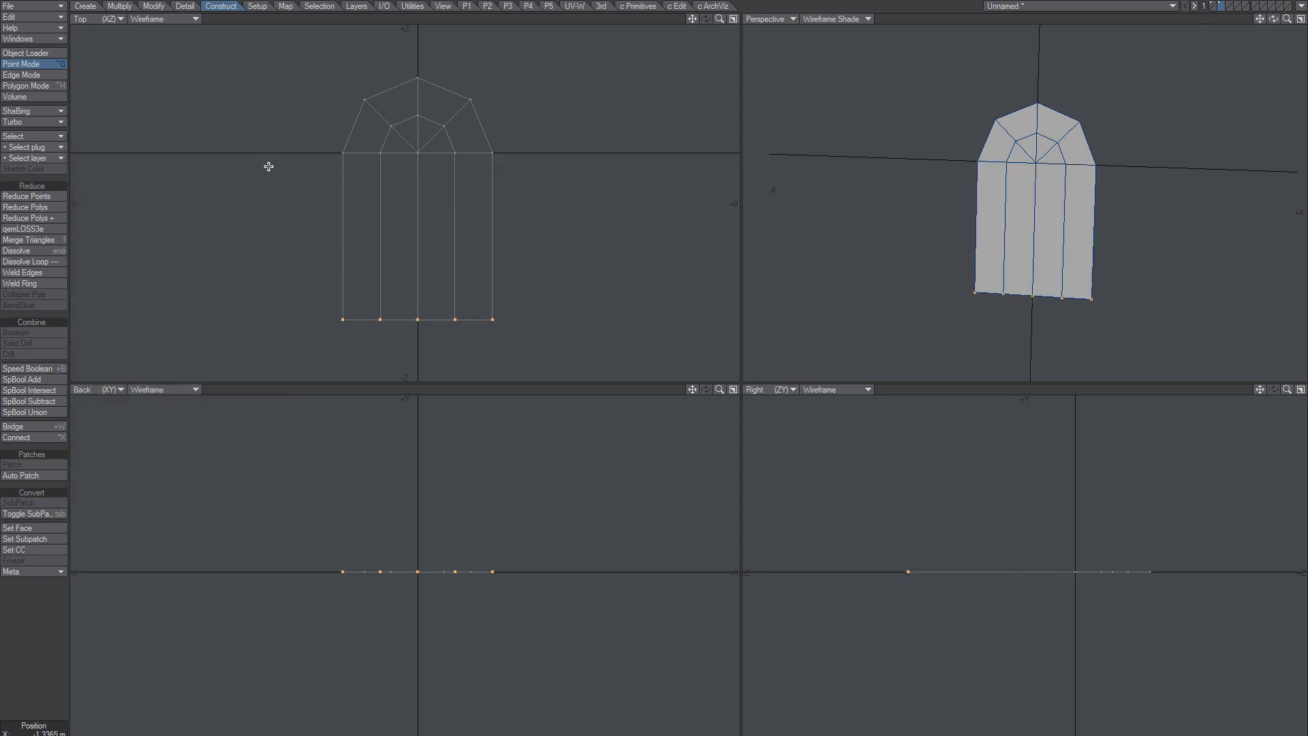
Step: Cut the five vertical edges below the arch at two uniform positions starting at 0.3333, without connecting the divisions
key("slash")
key("space")
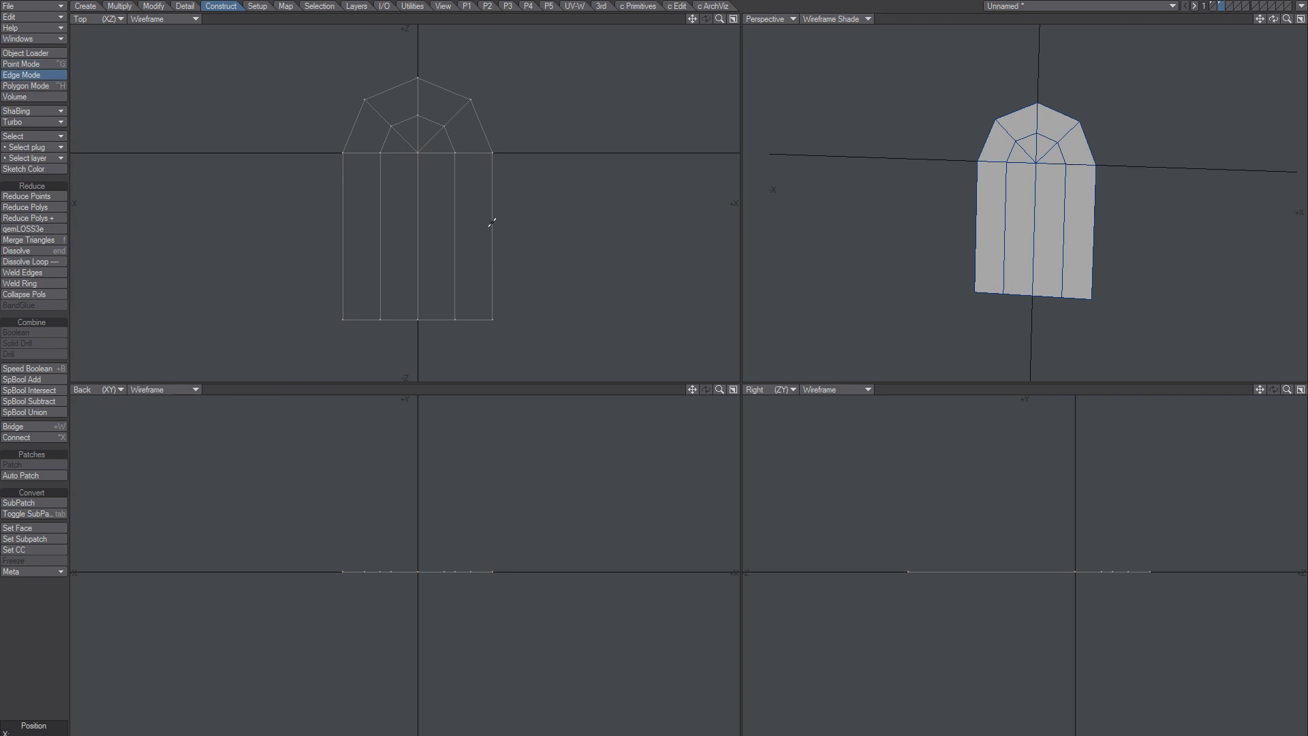
left_click_drag(496, 220, 338, 219)
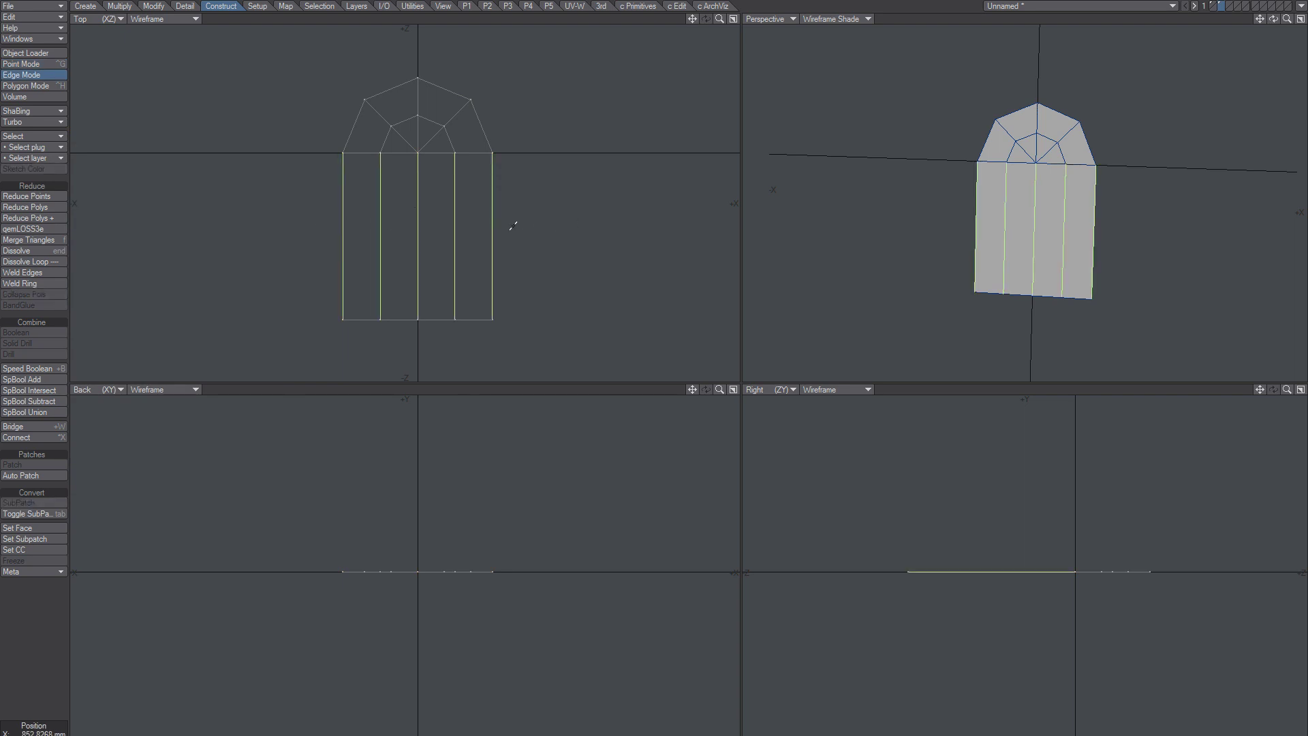
key("shift+u")
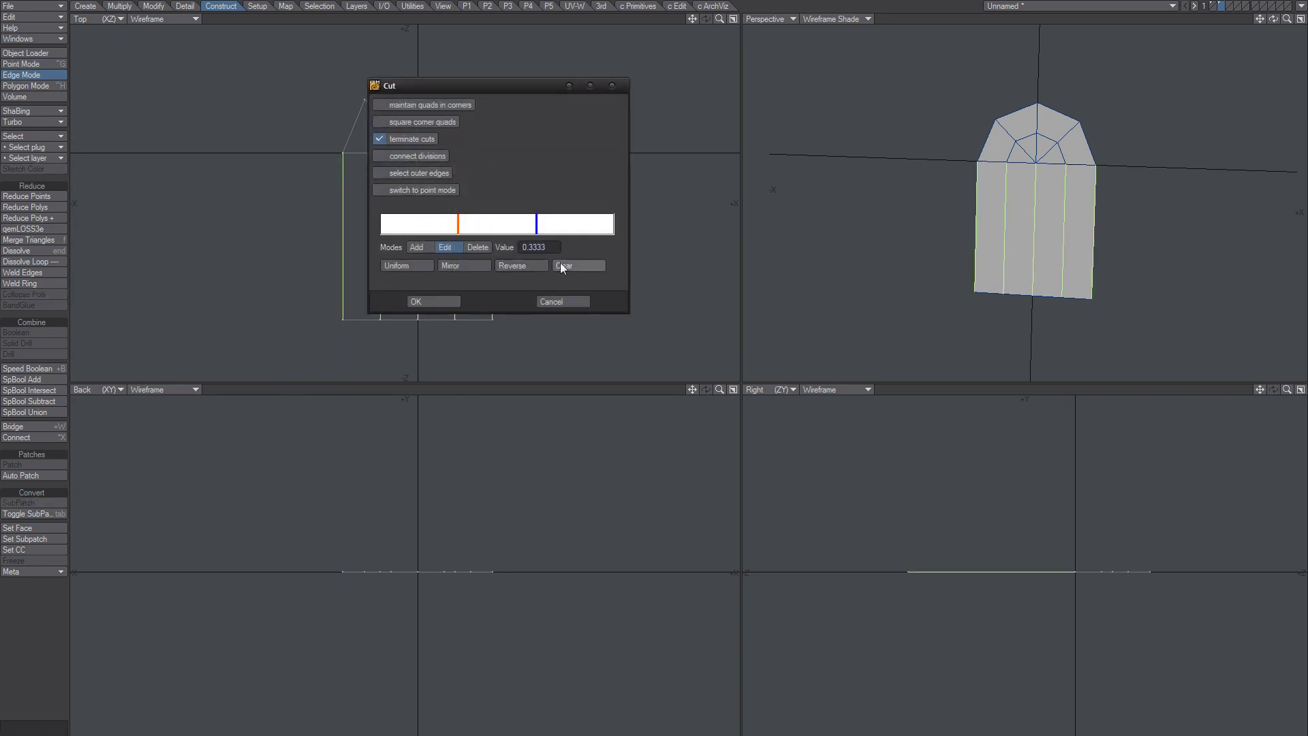
left_click(562, 266)
left_click(417, 247)
left_click(422, 225)
left_click(409, 266)
left_click_drag(500, 84, 738, 74)
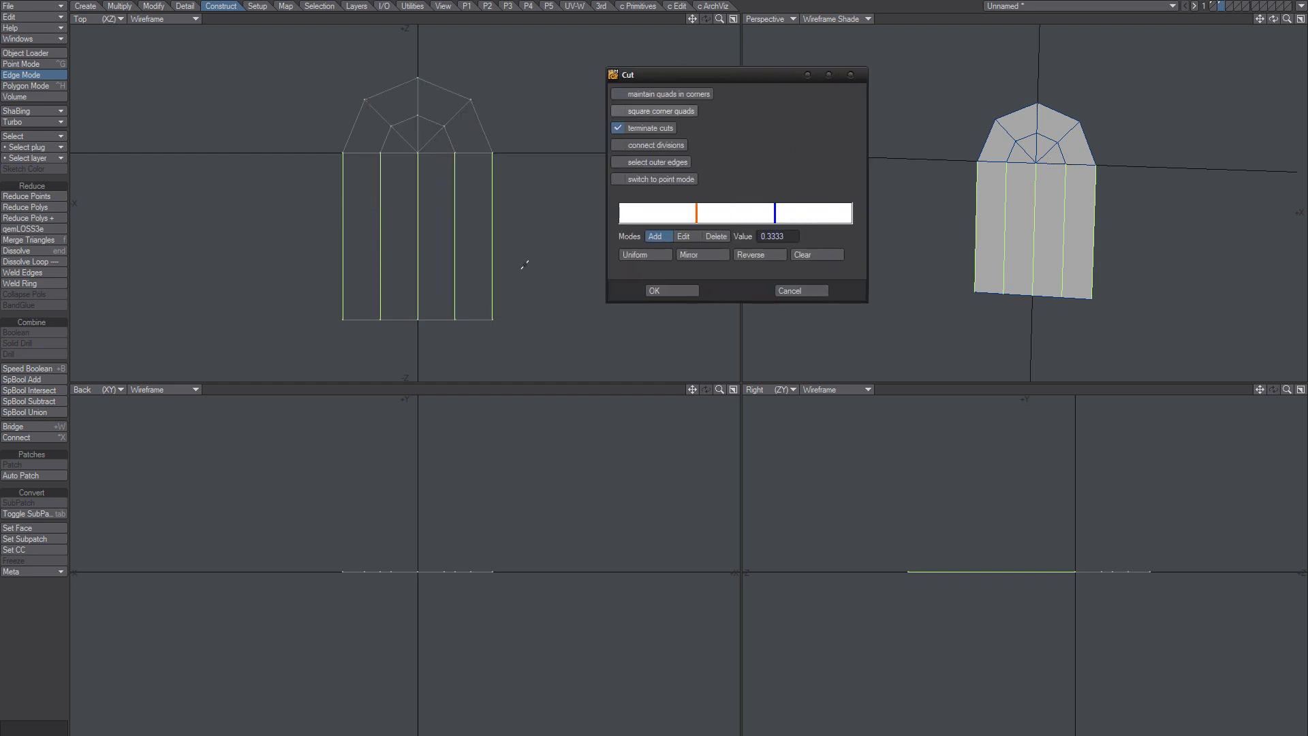
left_click_drag(711, 75, 618, 65)
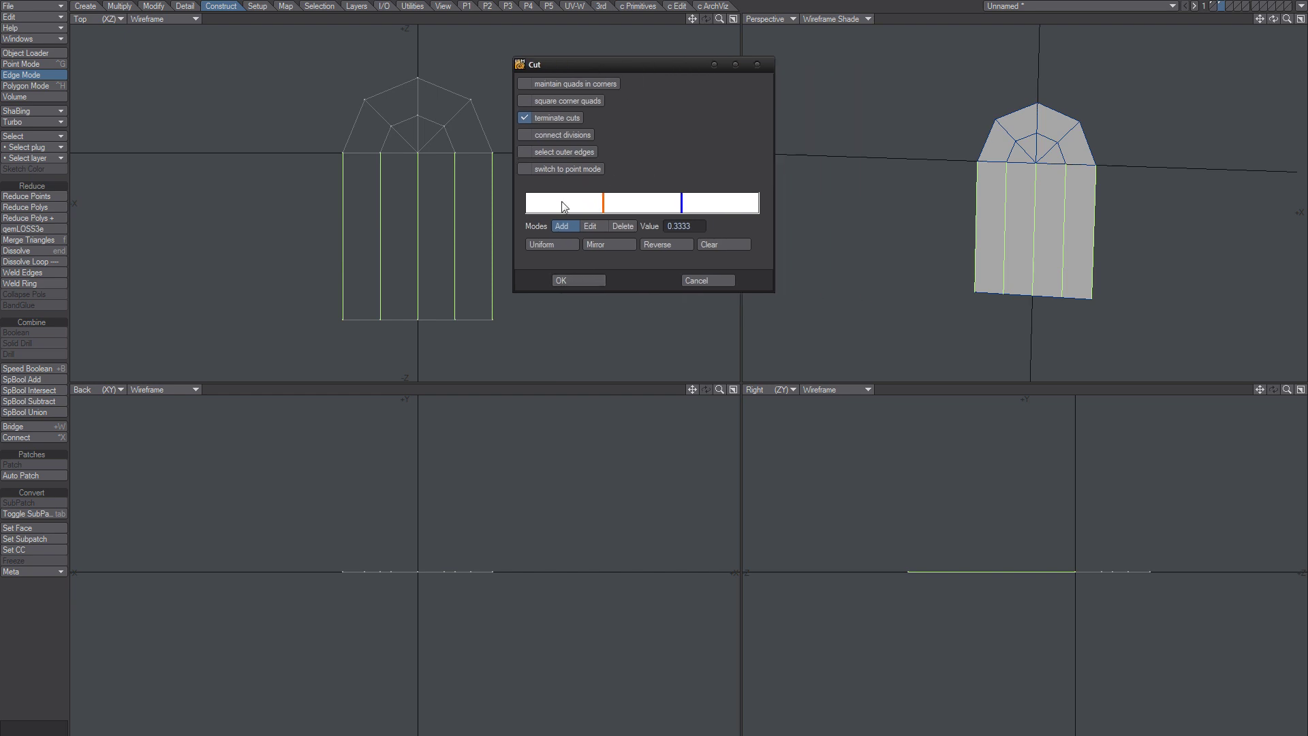
left_click(569, 281)
Step: Connect the upper row of division points into a horizontal line across the rectangular part
key("ctrl+h")
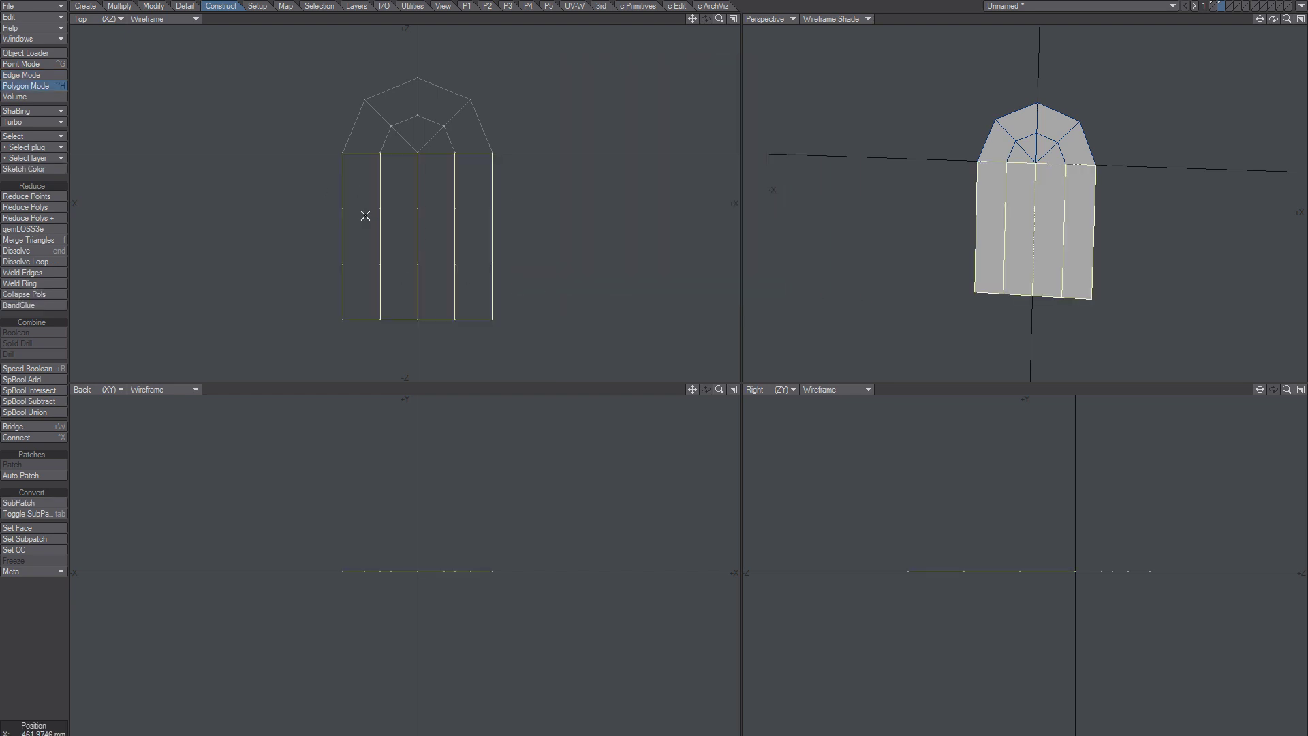
key("slash")
key("ctrl+g")
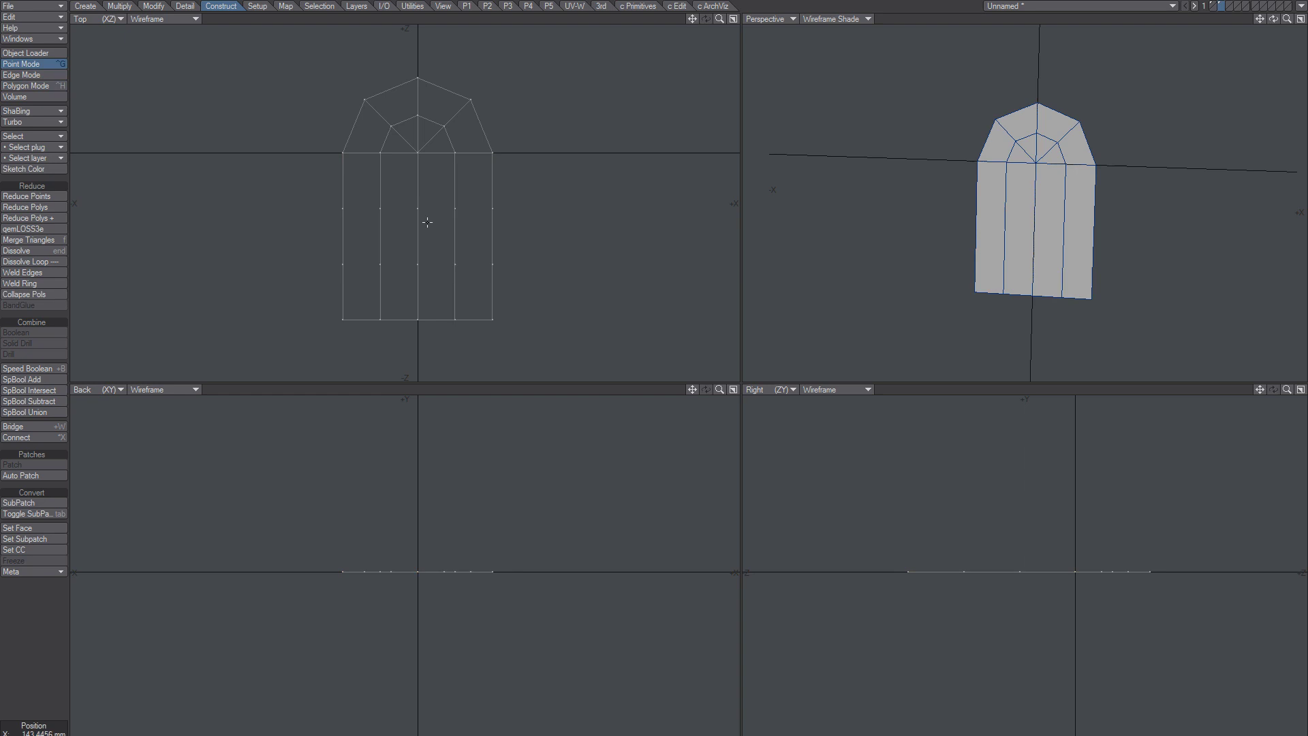
left_click(342, 207)
left_click(379, 207)
key("ctrl+x")
key("slash")
Step: Connect the lower row of division points into a second horizontal line across the rectangular part
left_click(337, 266)
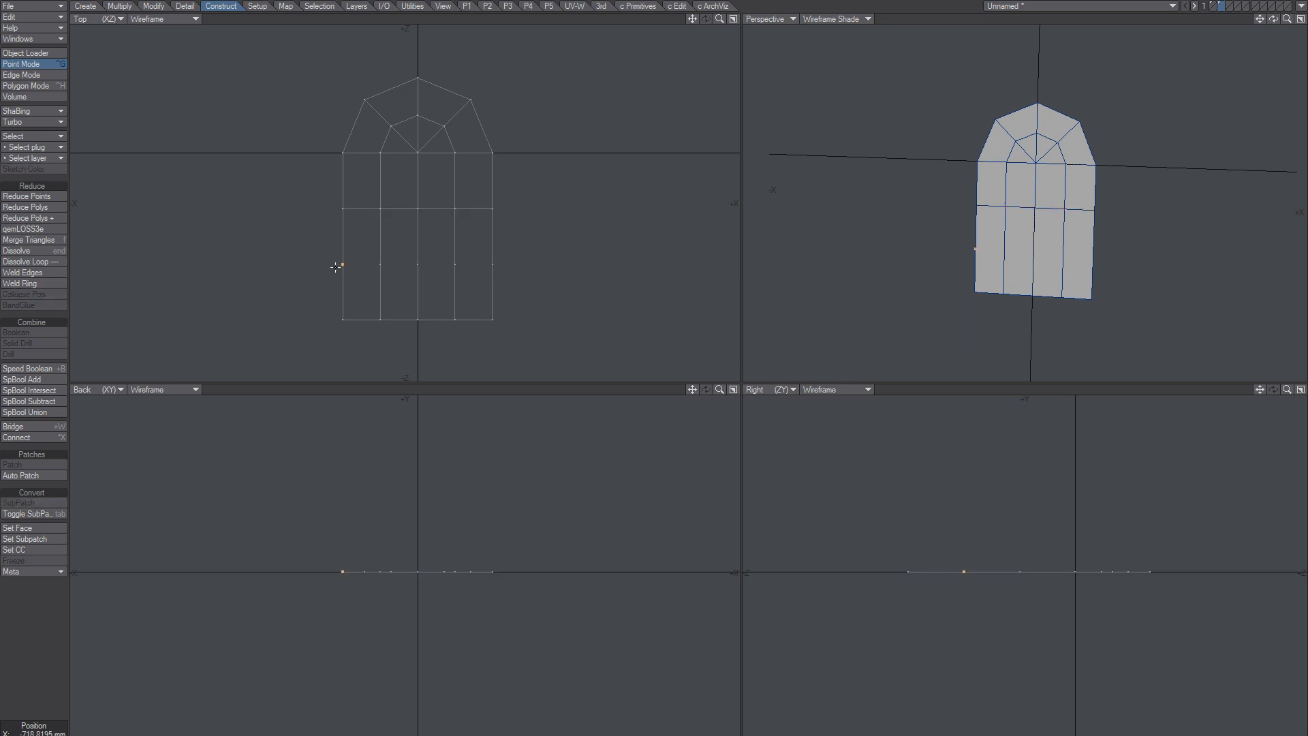
key("ctrl+x")
key("slash")
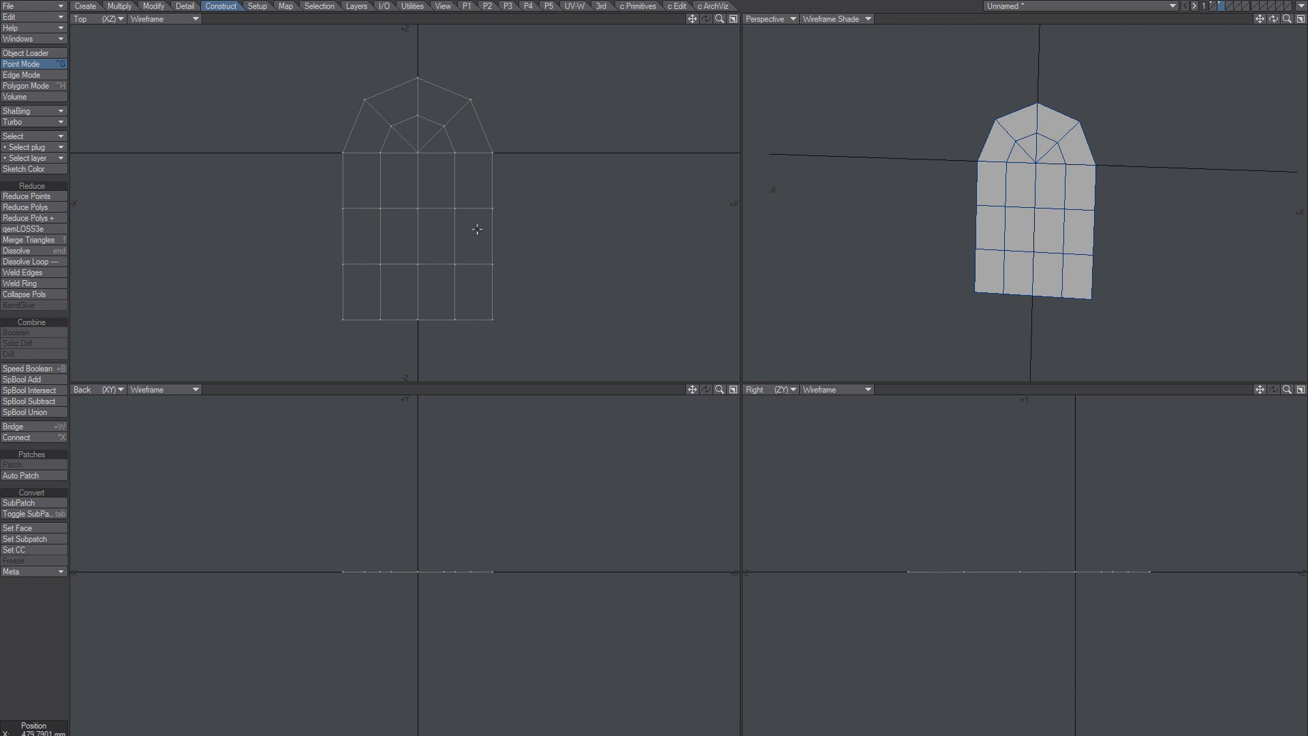
Step: Bevel all the window polygons with an inset of 15 mm and no shift
key("b")
mouse_move(449, 189)
left_mouse_down()
mouse_move(426, 195)
mouse_move(440, 197)
left_mouse_up()
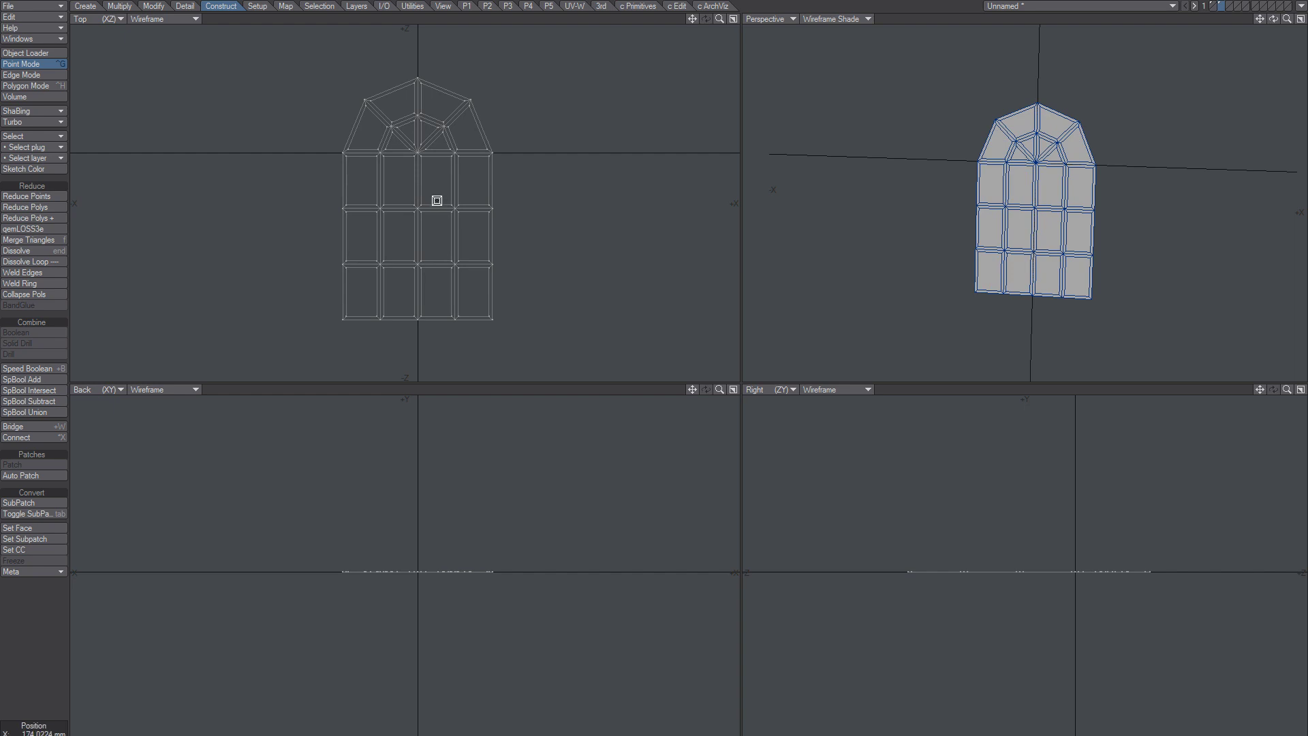
key("n")
left_click(206, 186)
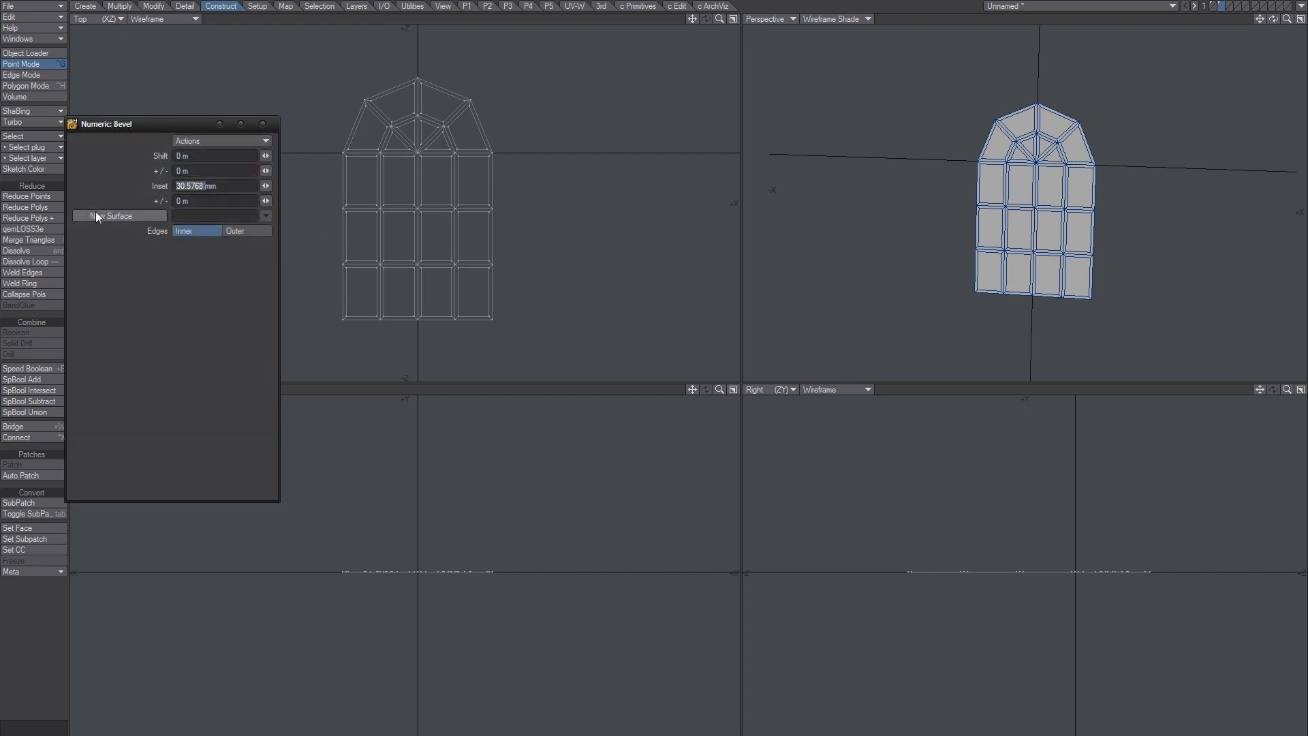
type("15mm")
key("Tab")
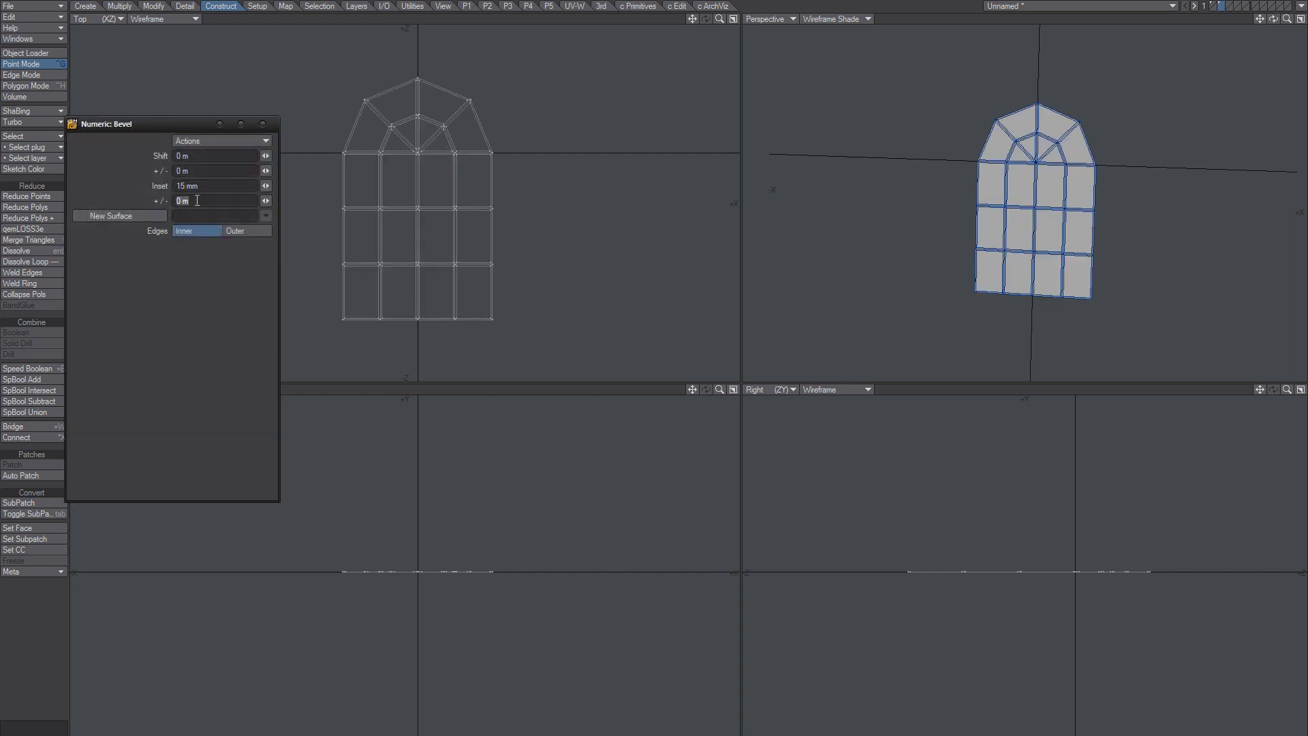
left_click(262, 124)
Step: Examine the inset strips around the arch and pane intersections in the top view
left_click_drag(428, 171, 531, 155, "ctrl+alt")
left_click_drag(435, 139, 421, 177, "alt")
scroll(420, 175, "up", 2)
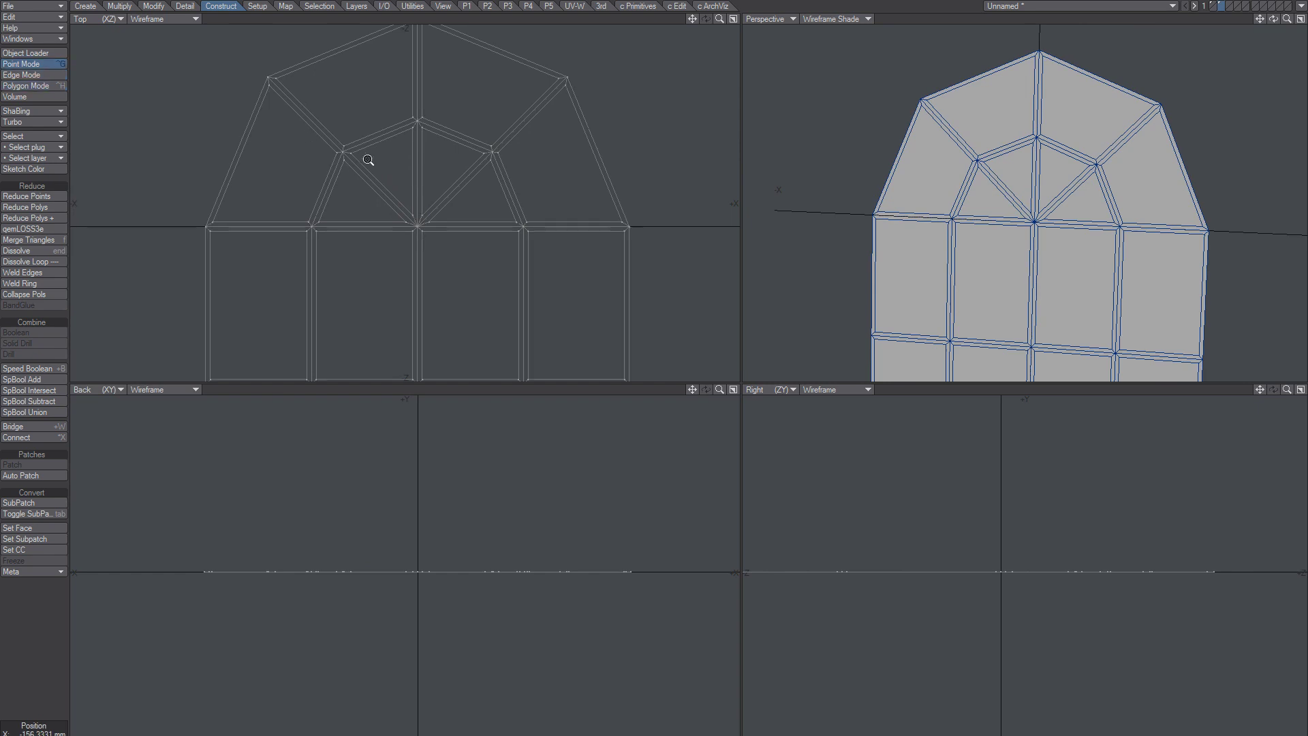
scroll(263, 249, "down", 3)
mouse_move(218, 244)
right_mouse_down()
mouse_move(350, 123)
mouse_move(252, 153)
mouse_move(334, 138)
mouse_move(238, 198)
mouse_move(222, 239)
right_mouse_up()
mouse_move(294, 149)
right_mouse_down()
mouse_move(365, 114)
mouse_move(189, 300)
mouse_move(207, 206)
mouse_move(273, 139)
mouse_move(432, 167)
right_mouse_up()
left_click_drag(367, 215, 386, 151, "alt")
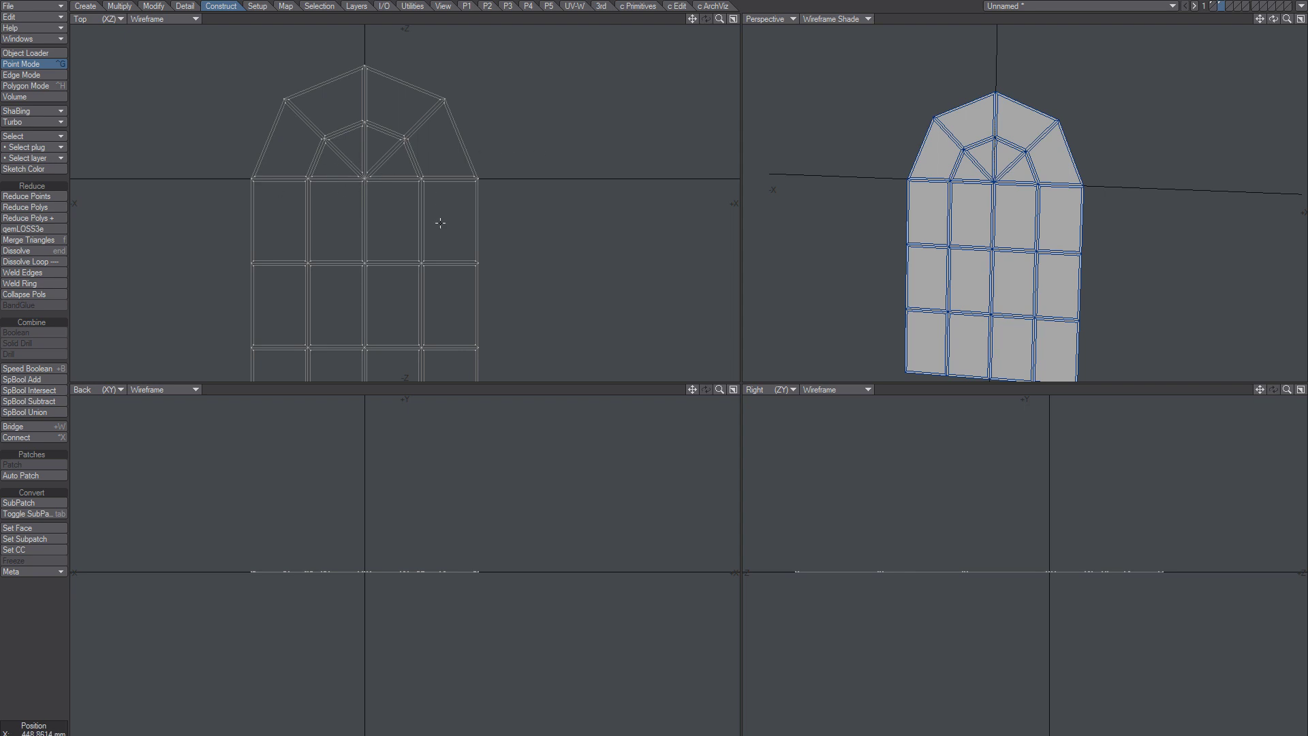
left_click_drag(422, 233, 391, 218, "ctrl+alt")
mouse_move(391, 218)
left_mouse_down("alt")
mouse_move(402, 177)
mouse_move(393, 204)
left_mouse_up("alt")
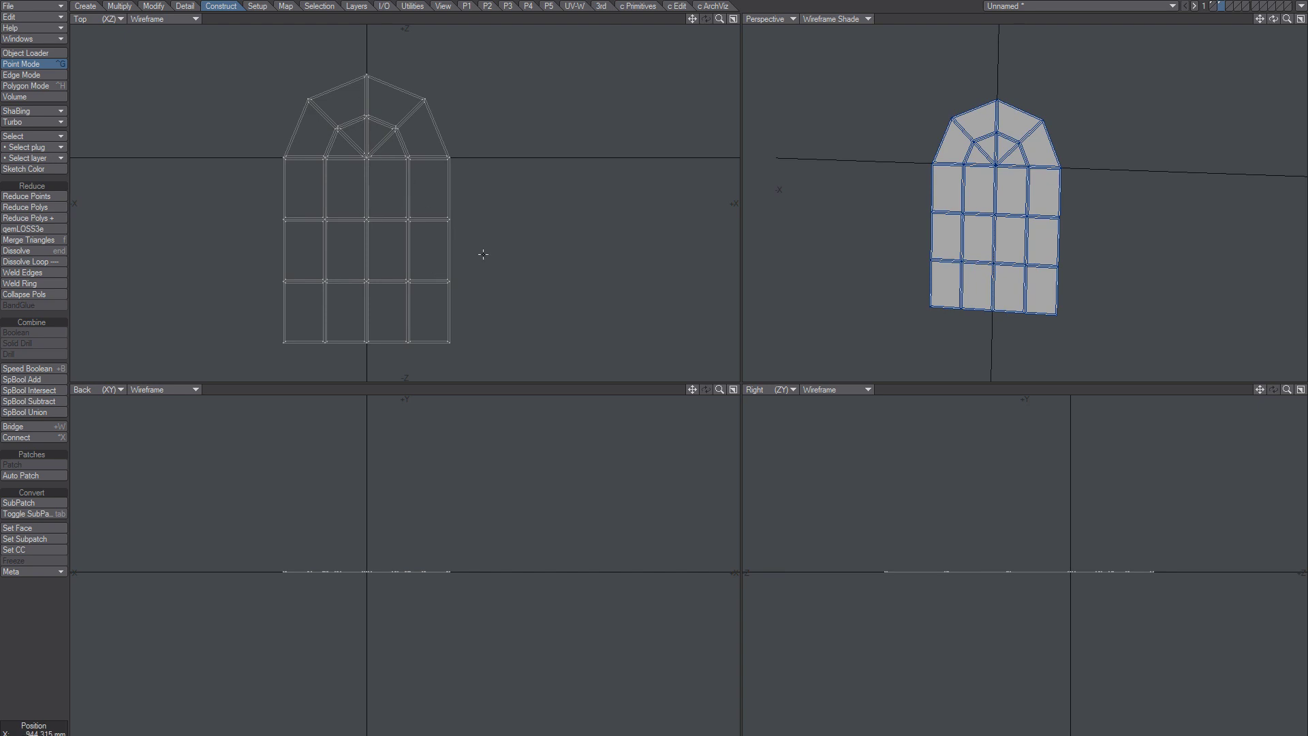
Step: Cut the whole window mesh out of the current layer
key("x")
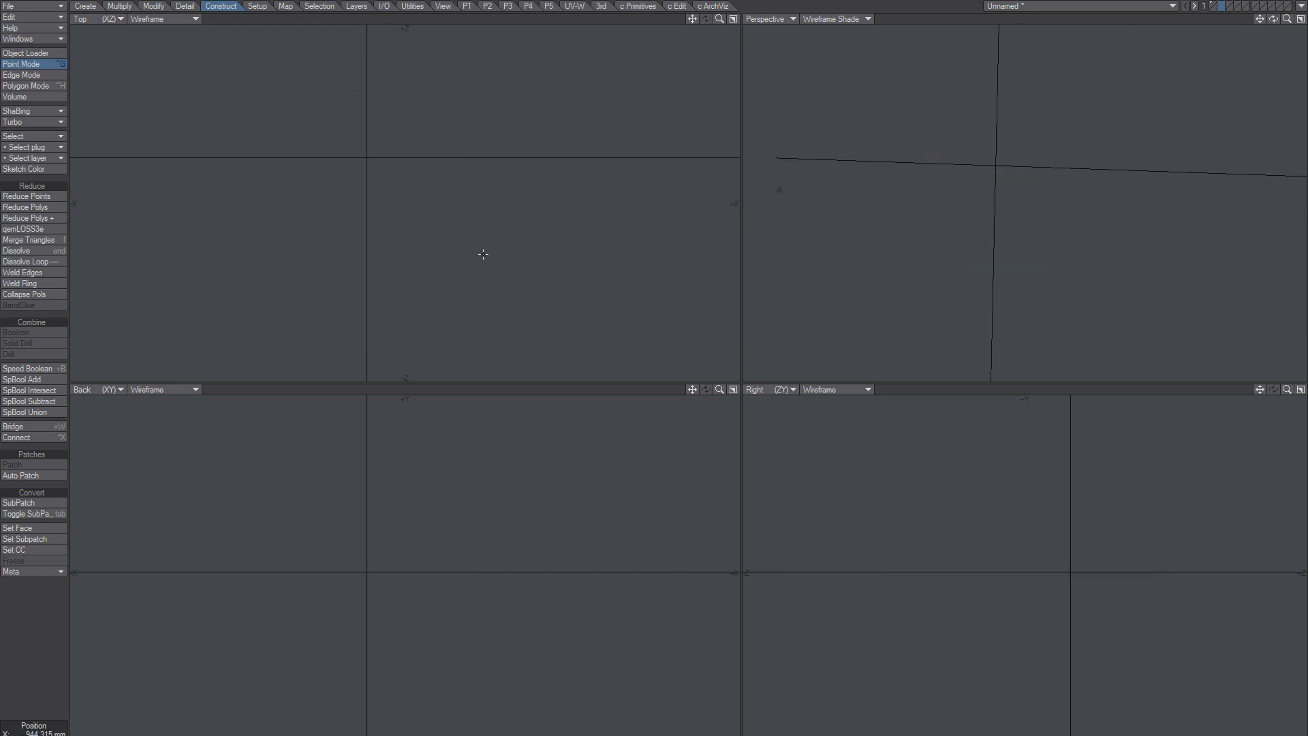
Step: Create a flat 64-sided disc on the Y axis with the Ball tool, keeping the 672.0641 mm radius in X and Z
key("shift+o")
key("n")
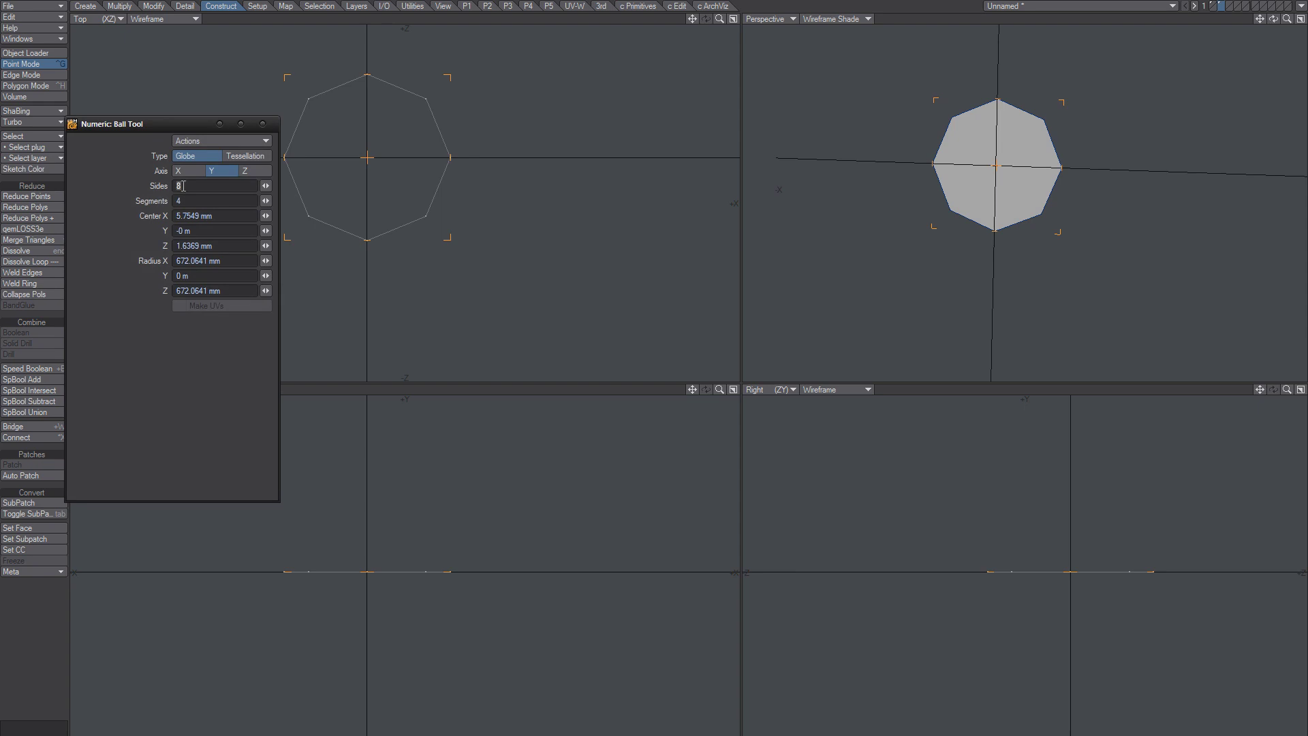
mouse_move(265, 186)
left_mouse_down()
mouse_move(279, 185)
mouse_move(256, 186)
left_mouse_up()
key("Tab")
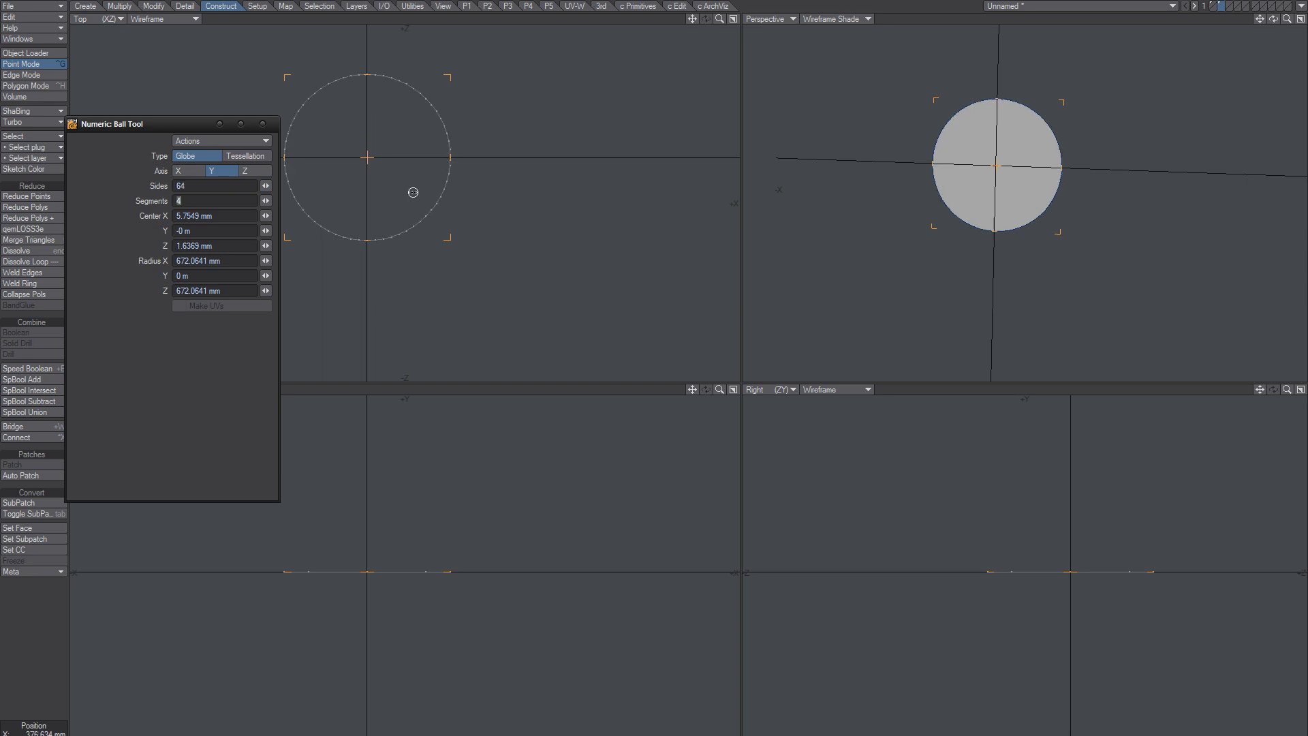
left_click(263, 126)
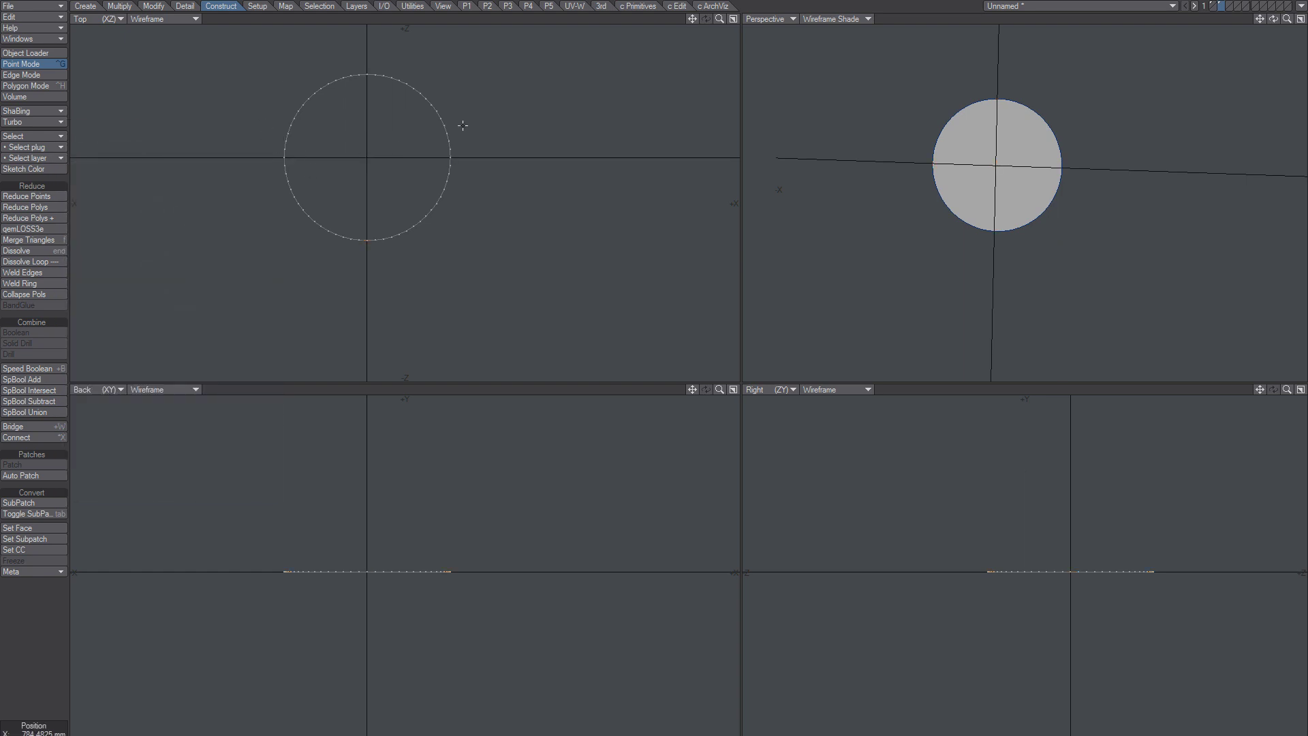
Step: Delete all points of the disc's lower half in the top view, leaving a half disc
key("space")
key("space")
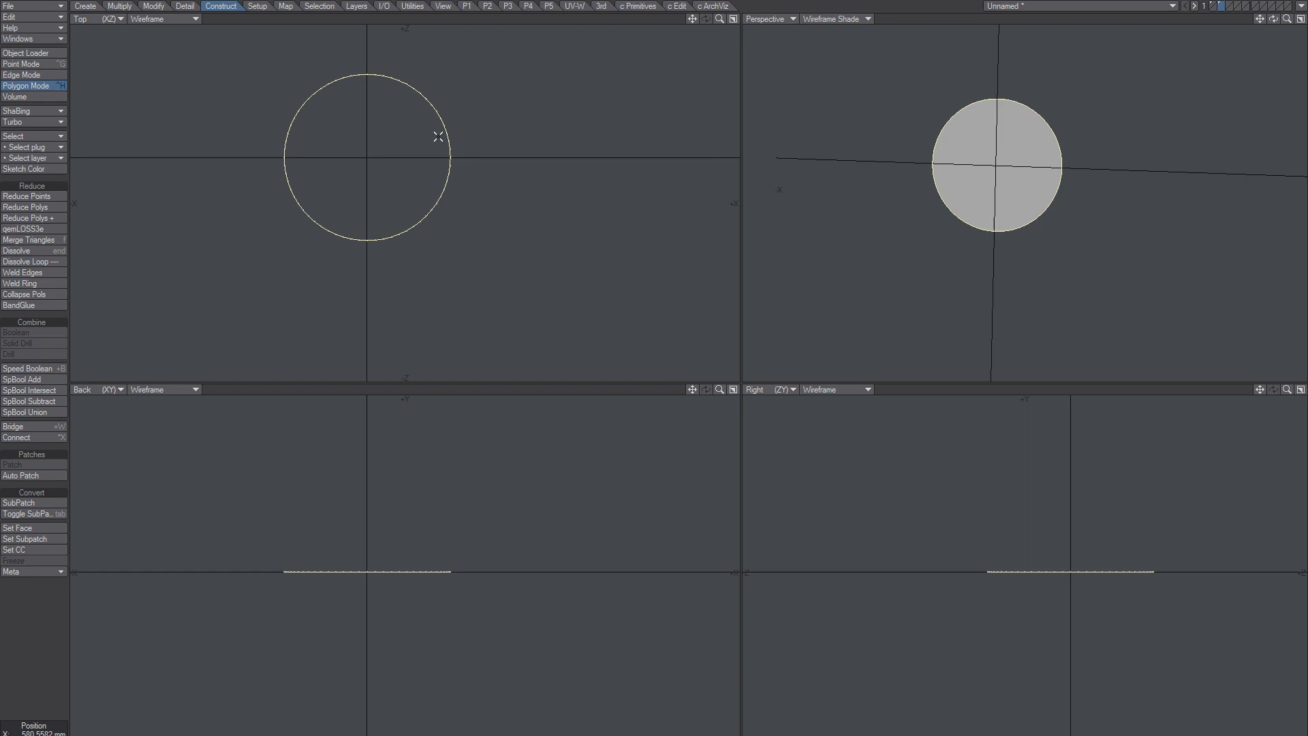
key("space")
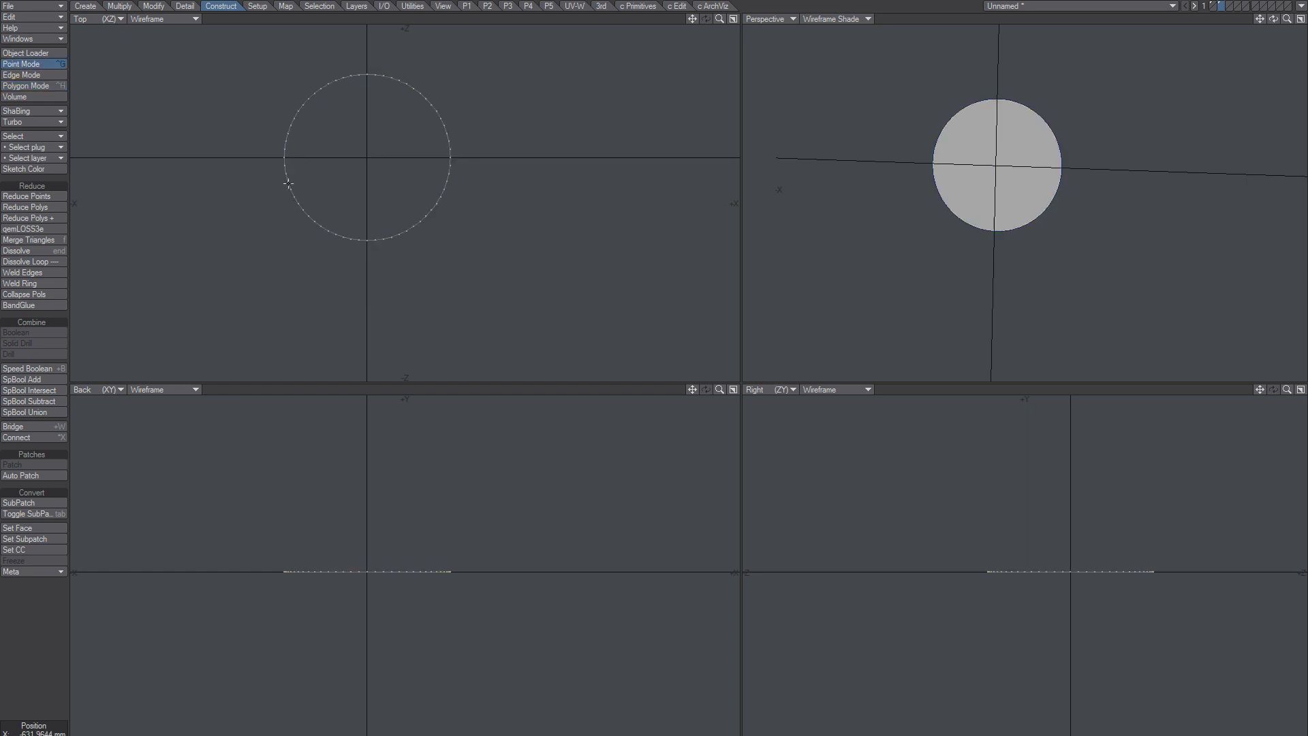
mouse_move(277, 160)
right_mouse_down()
mouse_move(558, 182)
mouse_move(443, 161)
right_mouse_up()
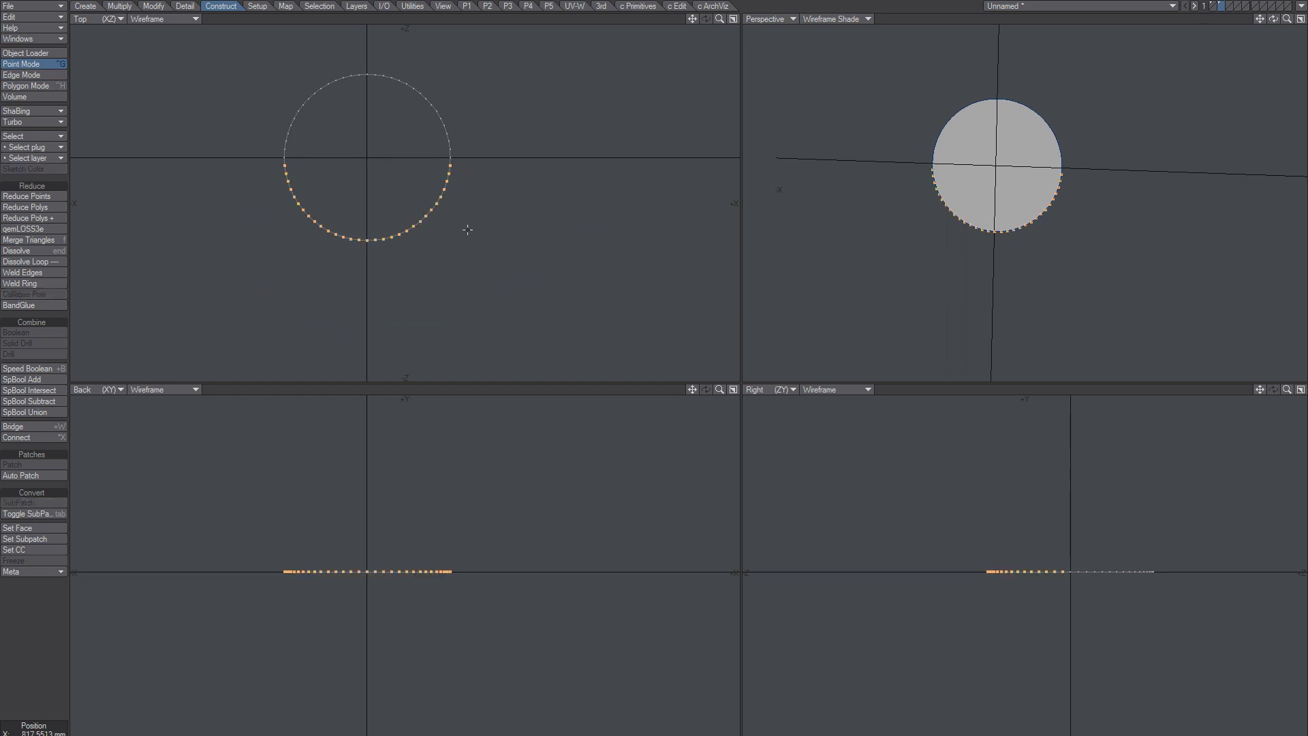
key("Delete")
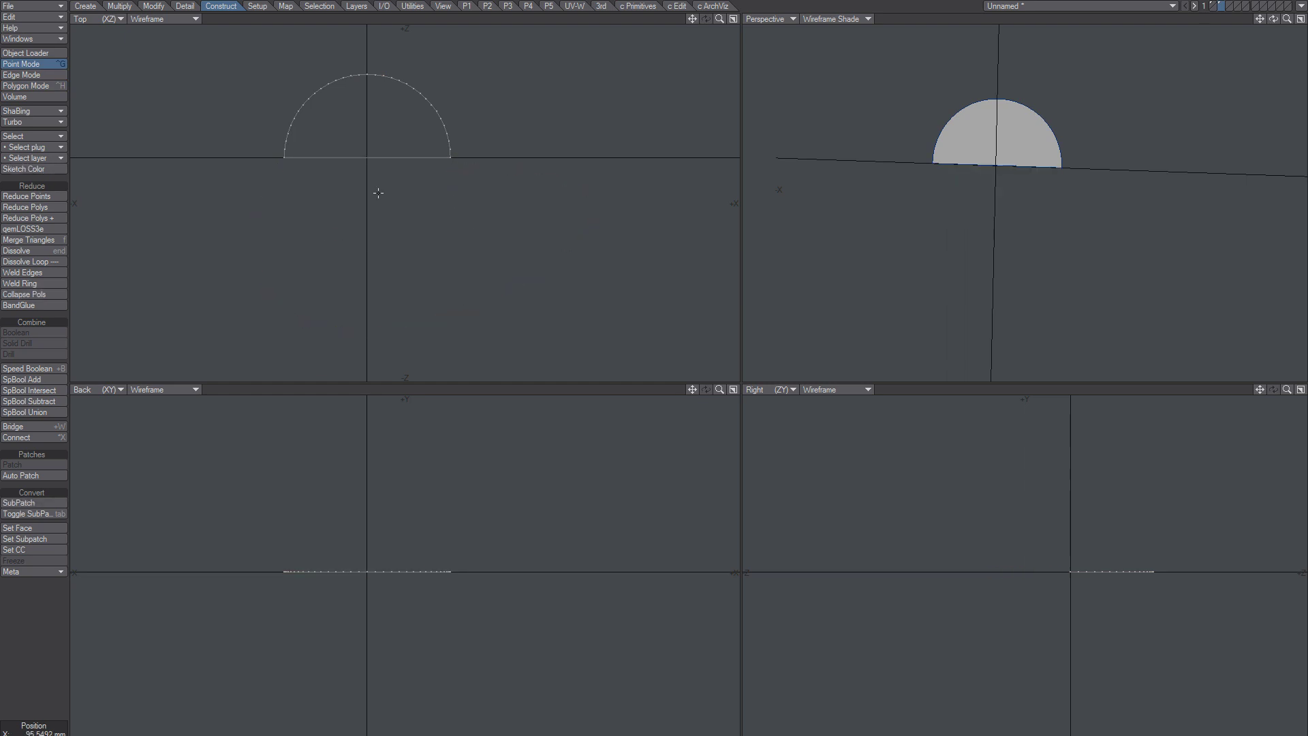
Step: Add a point at the middle of the half disc's straight base edge and connect it to the arch's topmost point
key("space")
left_click(372, 158)
key("alt+x")
key("space")
key("space")
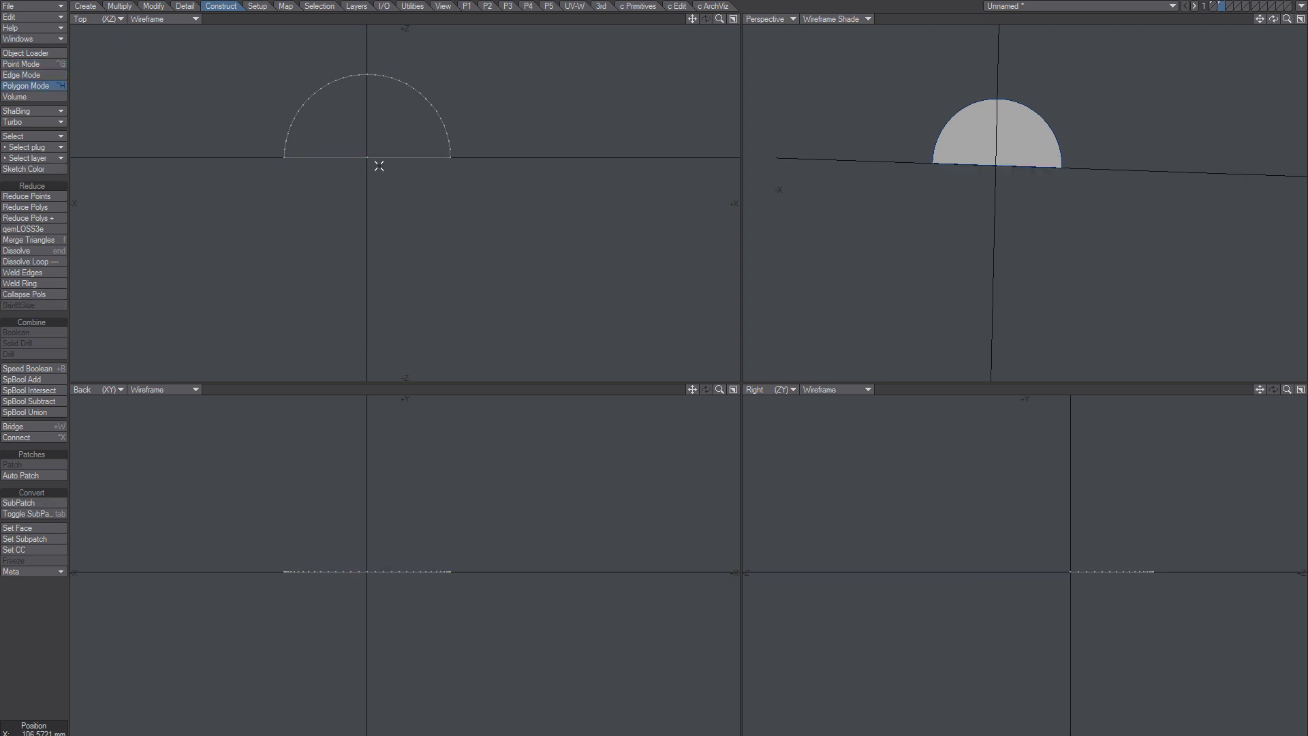
left_click(368, 75)
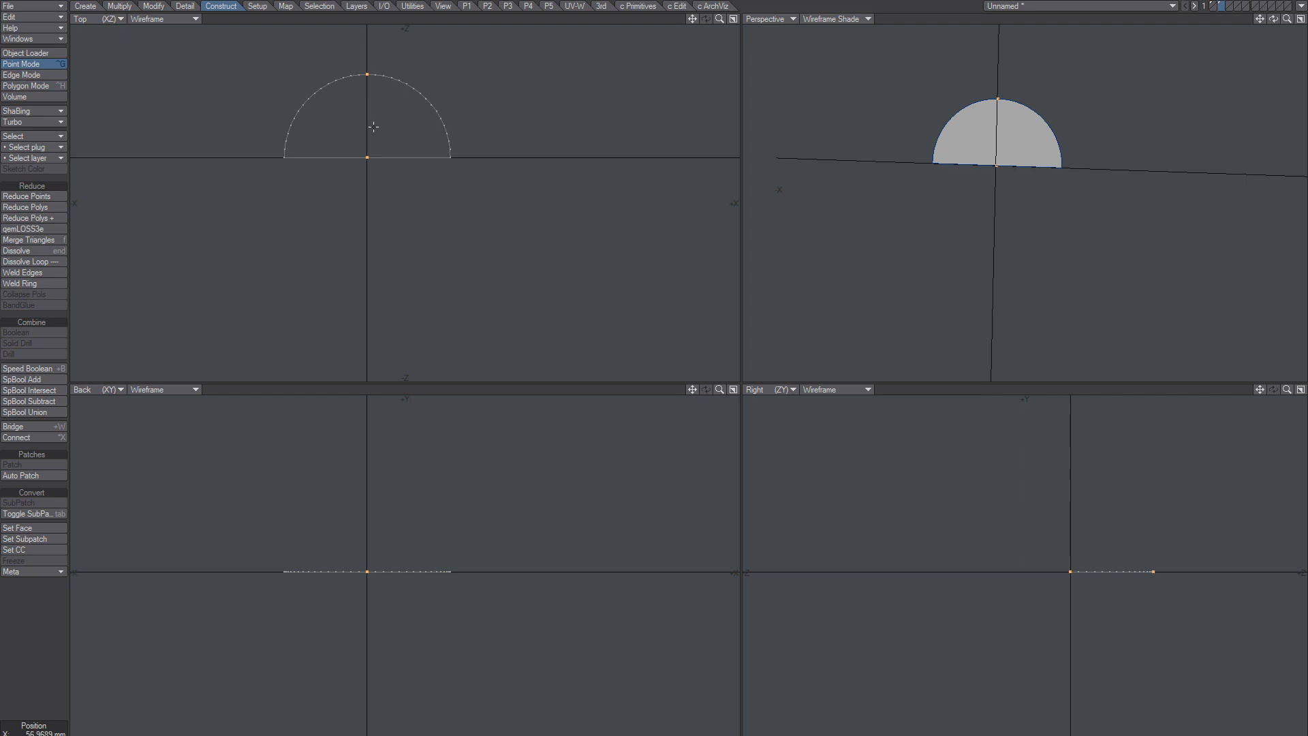
key("ctrl+x")
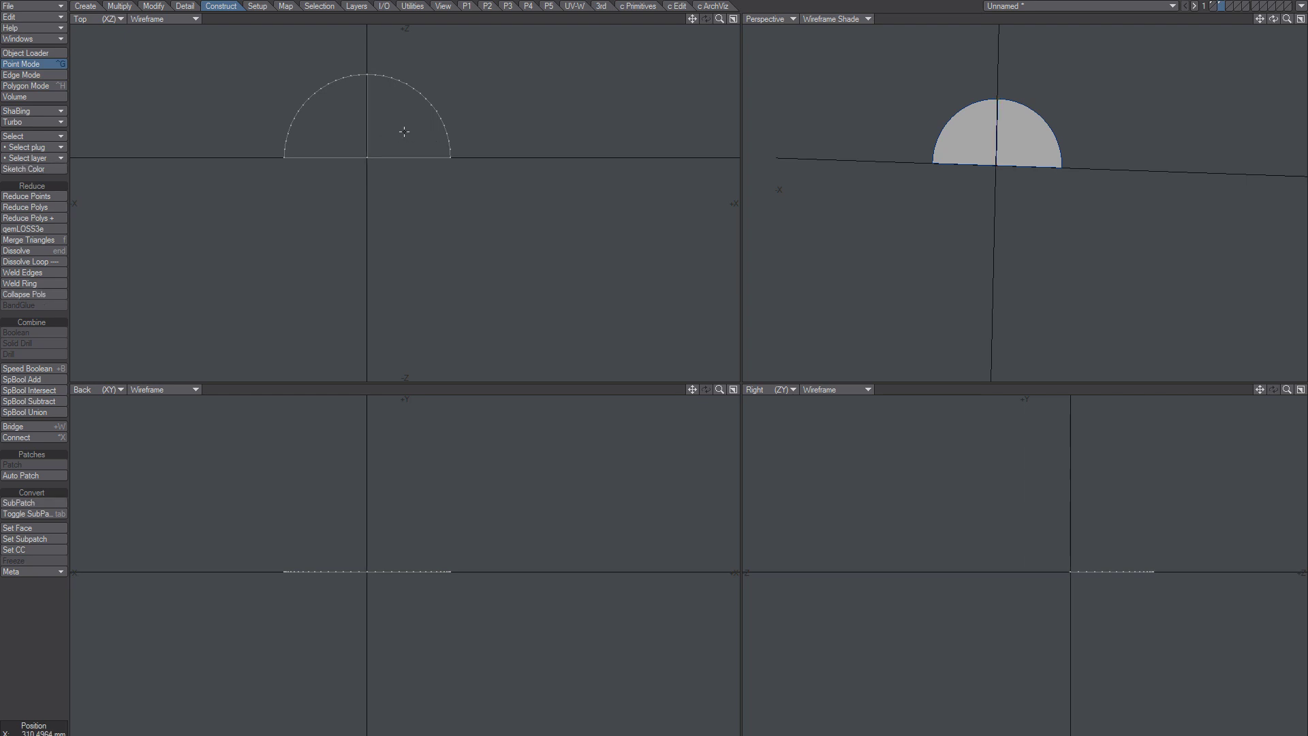
Step: Centre the half disc on the X axis with the Aligner in World mode, leaving Y and Z off
left_click_drag(403, 132, 446, 145, "alt")
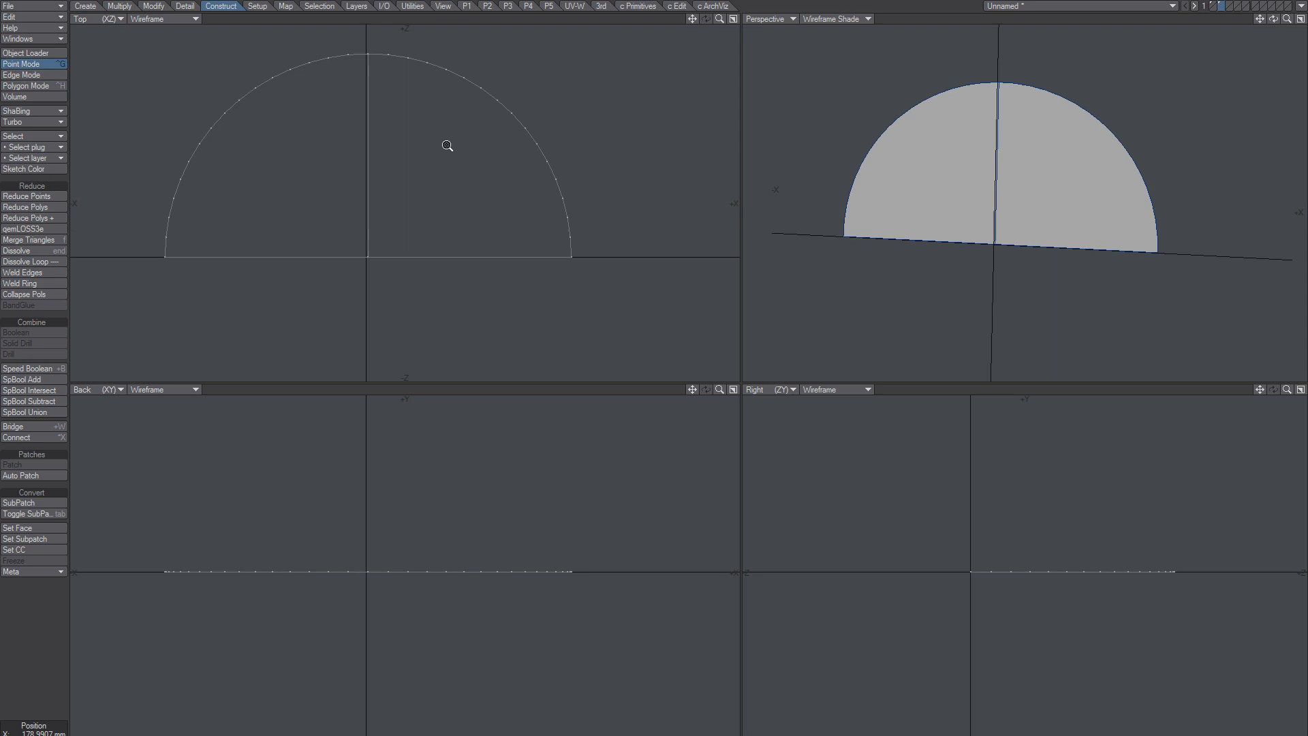
key("space")
key("space")
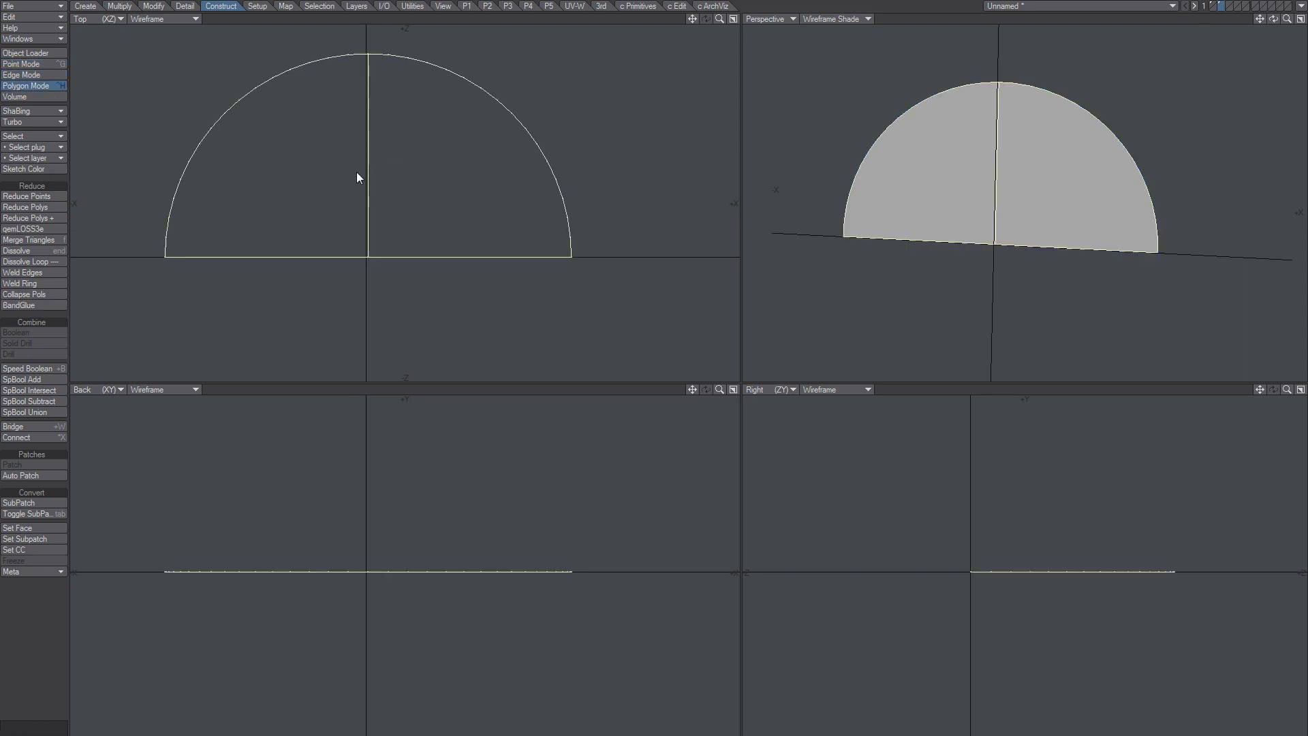
key("F2")
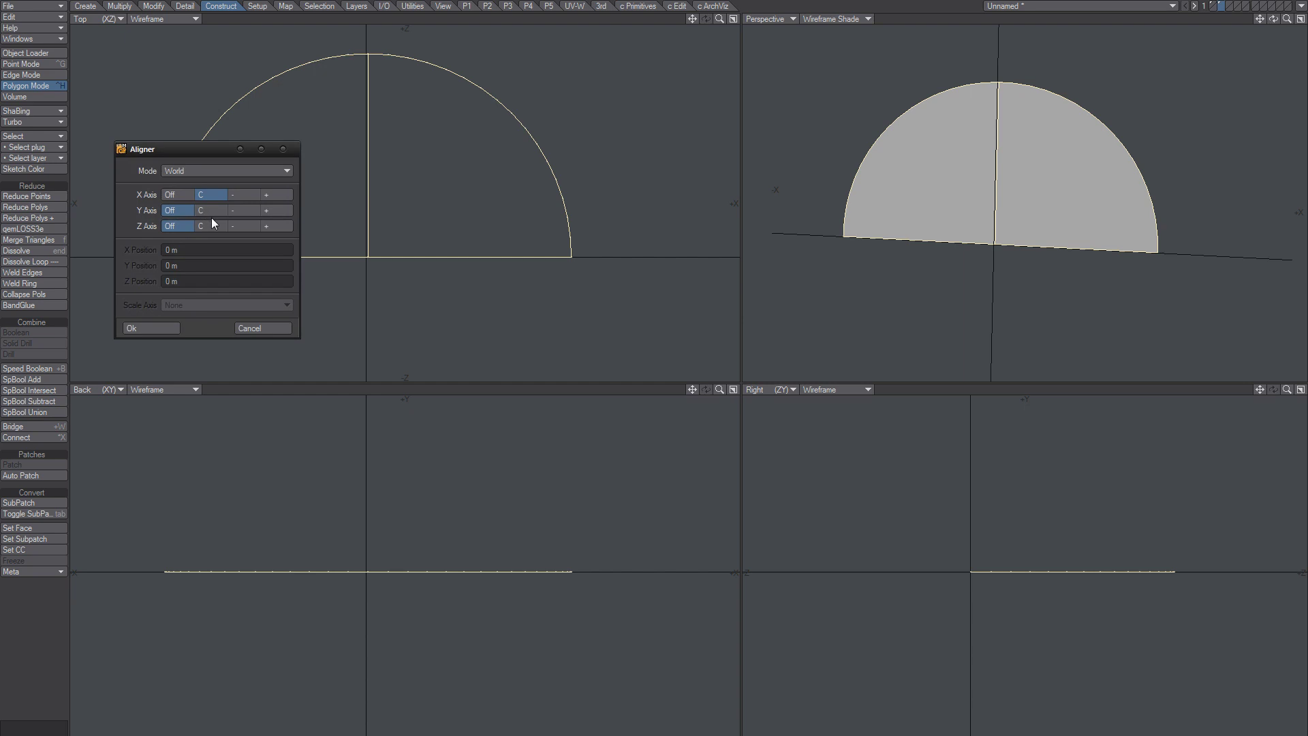
left_click(156, 328)
left_click(431, 214)
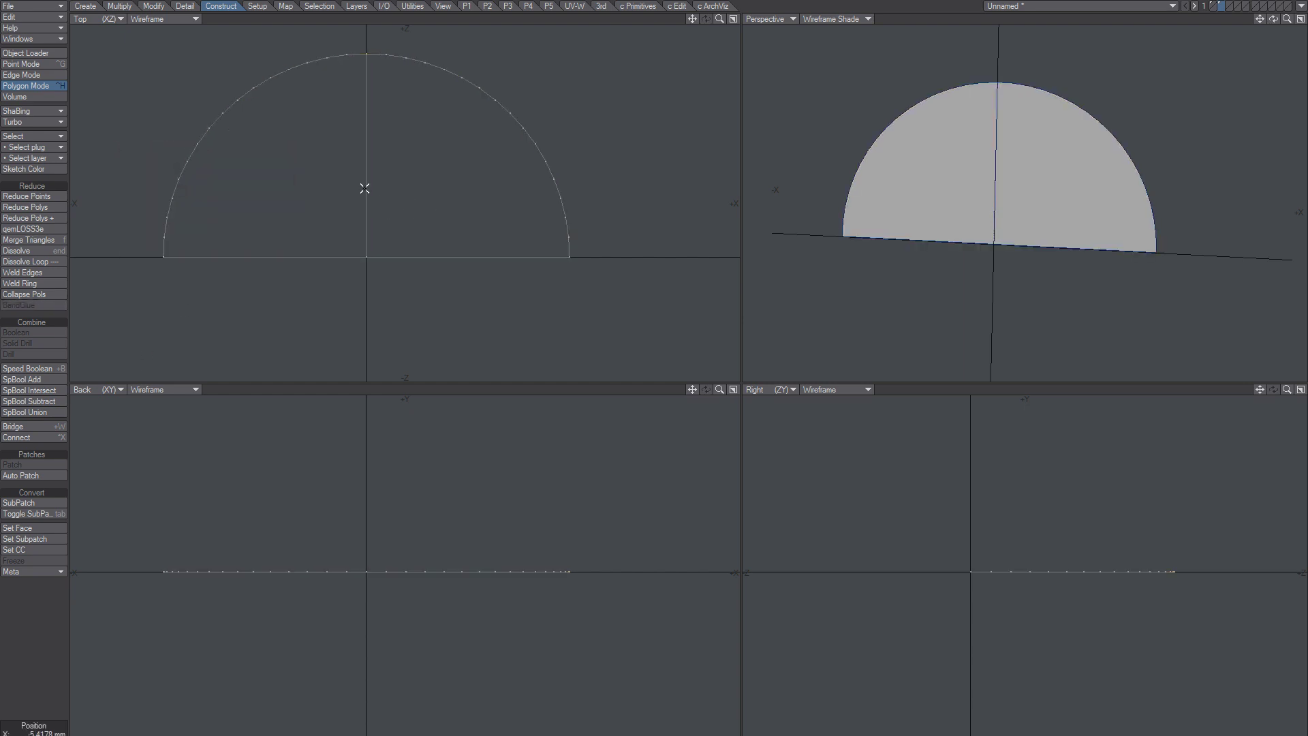
Step: Split the right quarter by connecting the point halfway along its arc to the middle point of the base edge
scroll(429, 216, "down", 3)
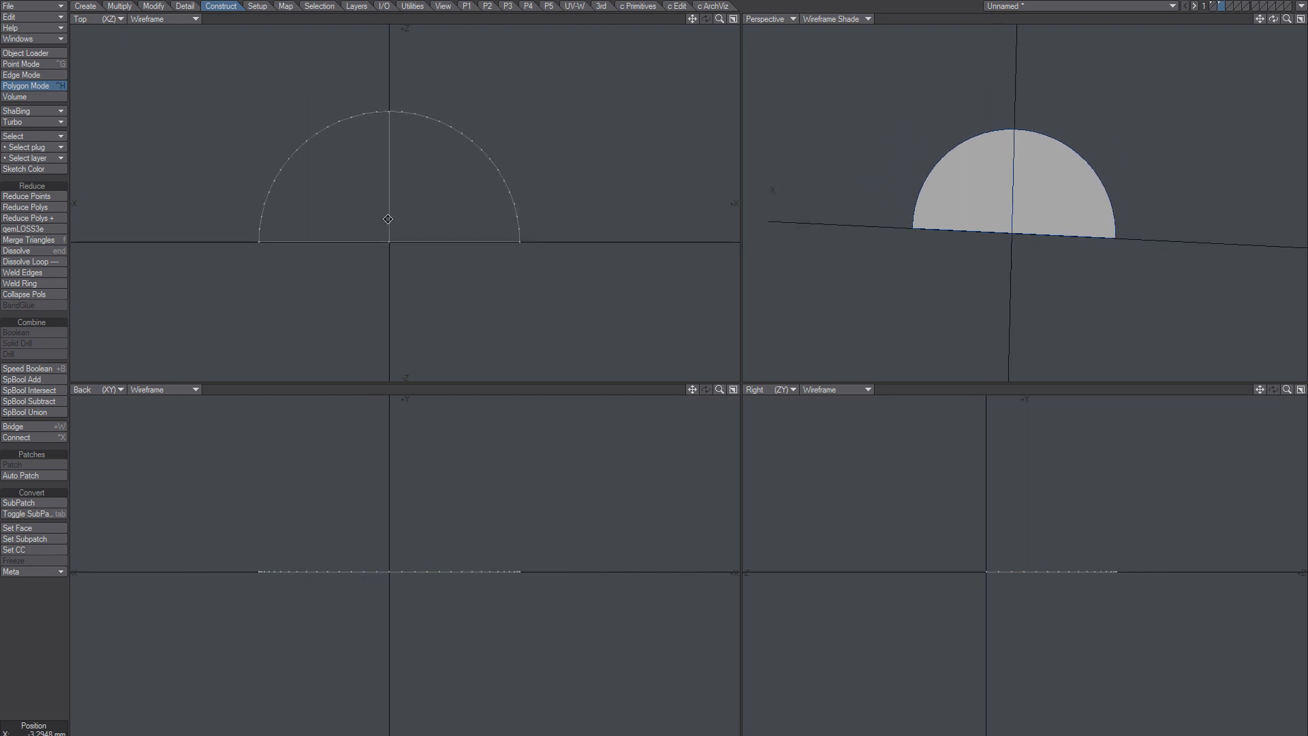
key("ctrl+g")
mouse_move(504, 154)
right_mouse_down()
mouse_move(604, 277)
mouse_move(543, 169)
right_mouse_up()
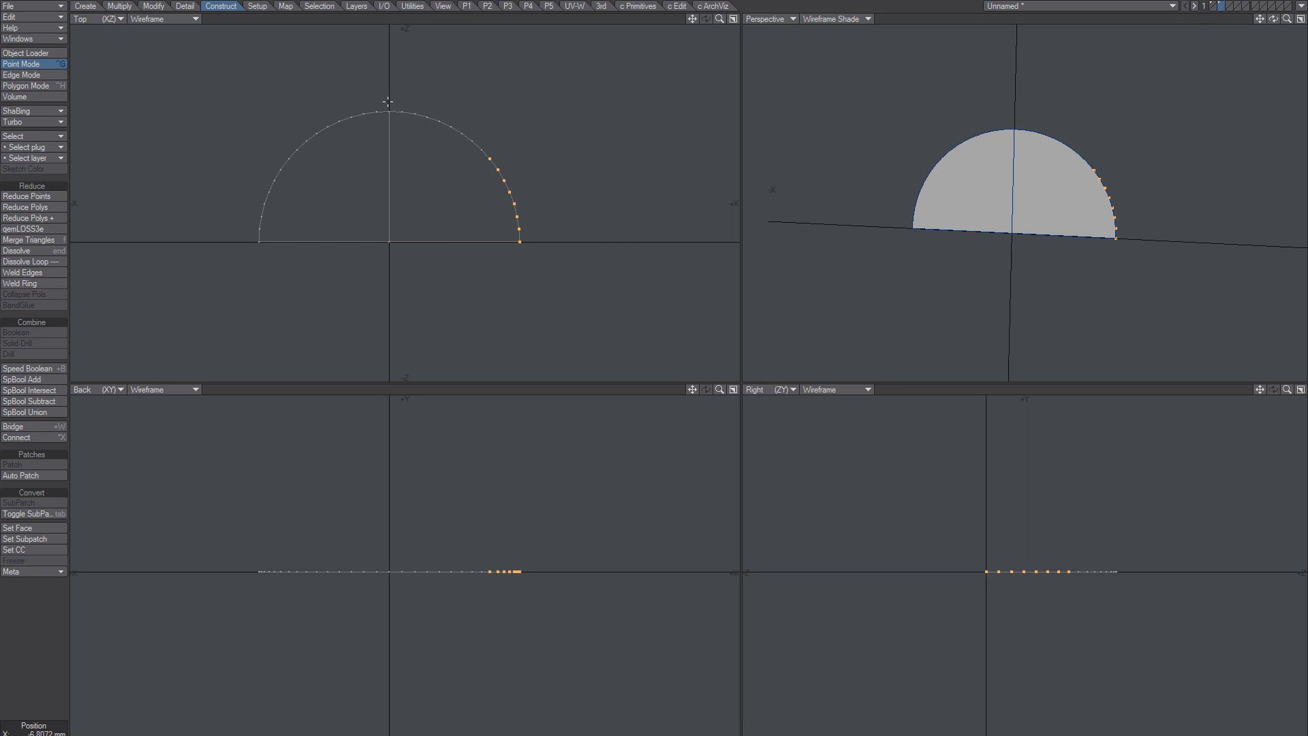
mouse_move(388, 102)
right_mouse_down()
mouse_move(423, 175)
mouse_move(466, 176)
mouse_move(508, 71)
right_mouse_up()
key("slash")
left_click(482, 150)
left_click(389, 242, "shift")
key("alt+x")
key("slash")
Step: Delete the left quarter and mirror the right side across the X axis at 0 m with Merge Points enabled
key("space")
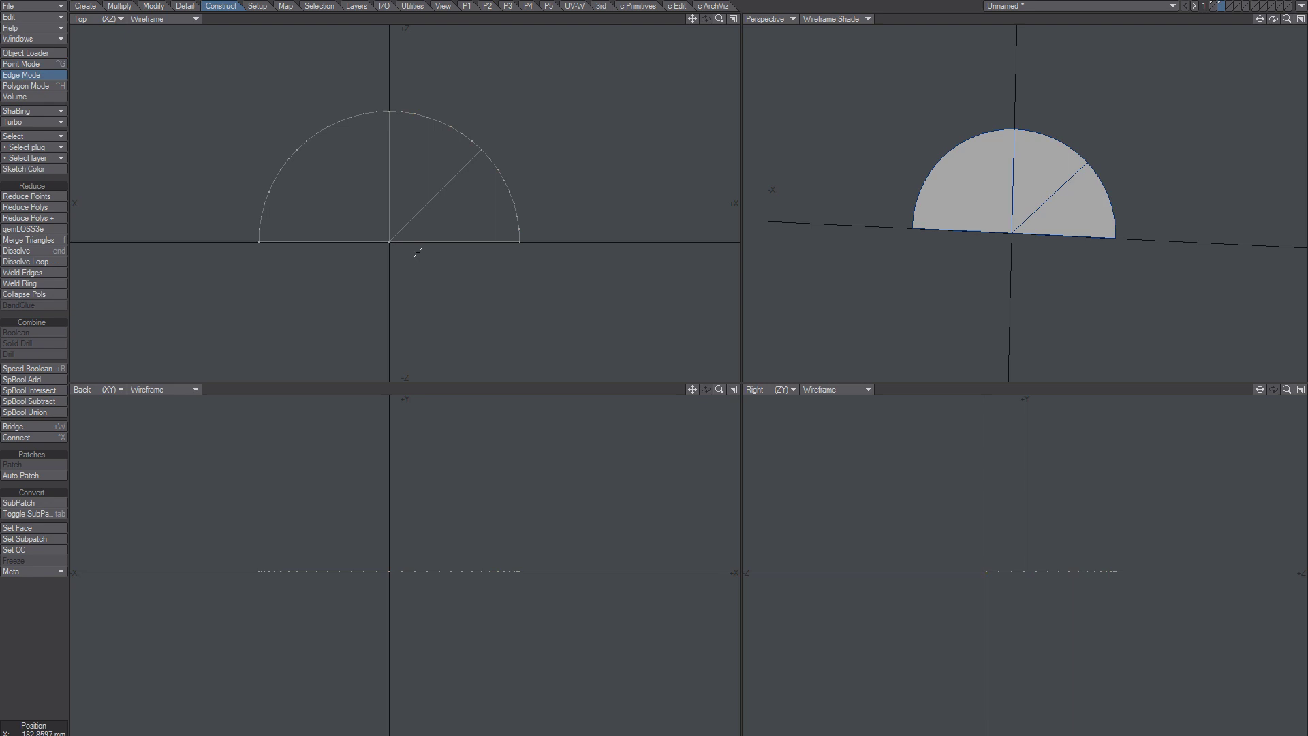
key("space")
left_click(299, 133)
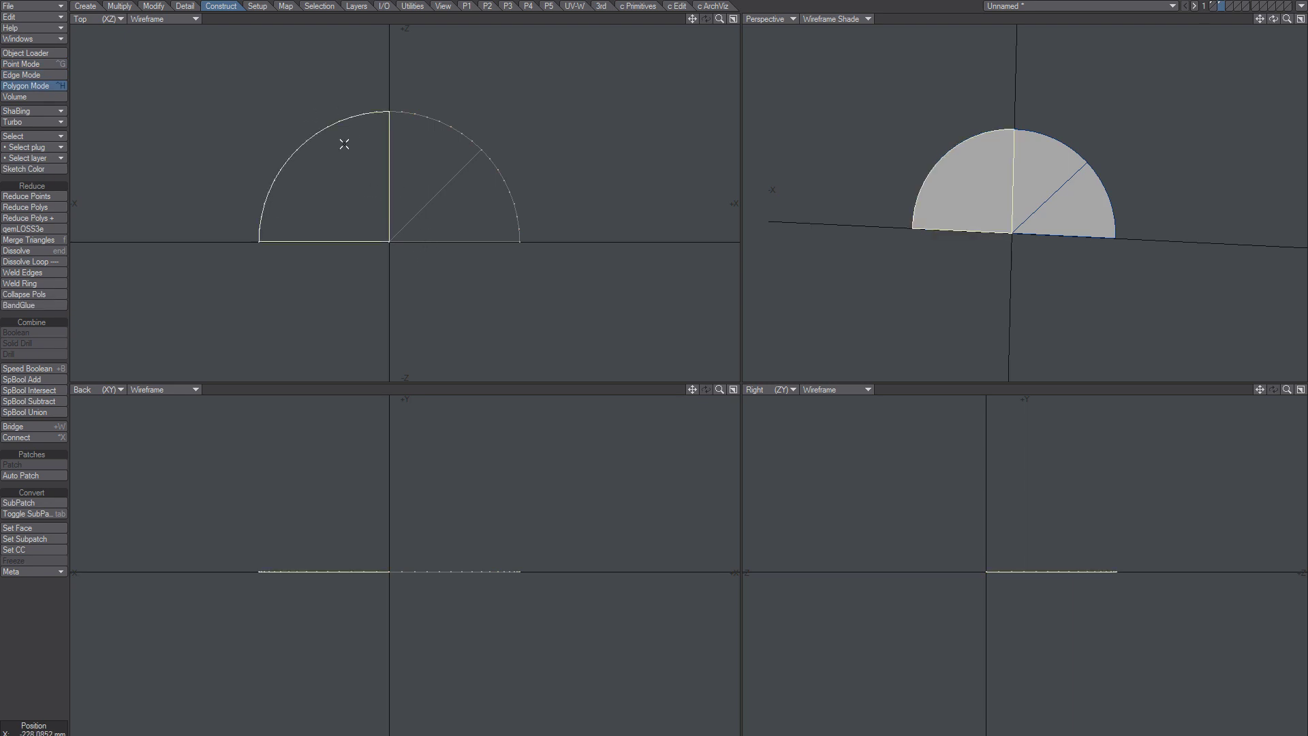
key("slash")
mouse_move(379, 86)
right_mouse_down()
mouse_move(263, 143)
mouse_move(324, 199)
right_mouse_up()
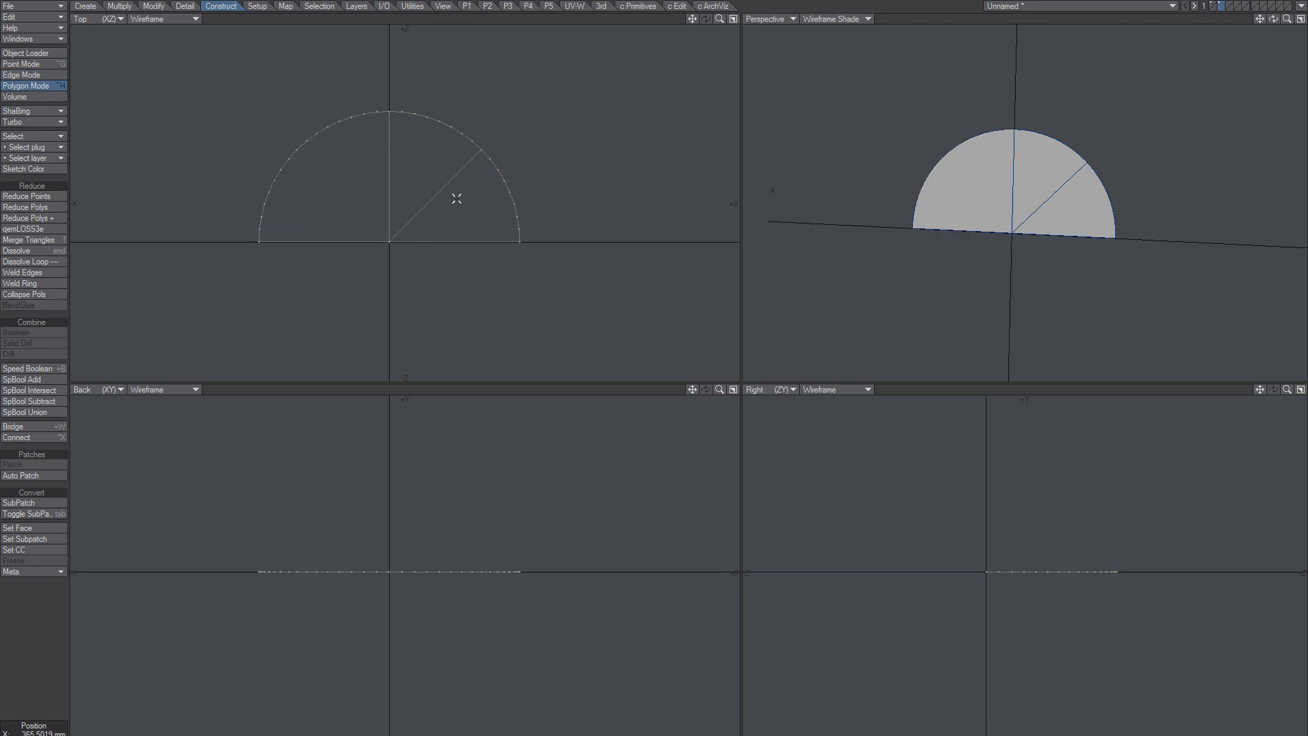
left_click(352, 150)
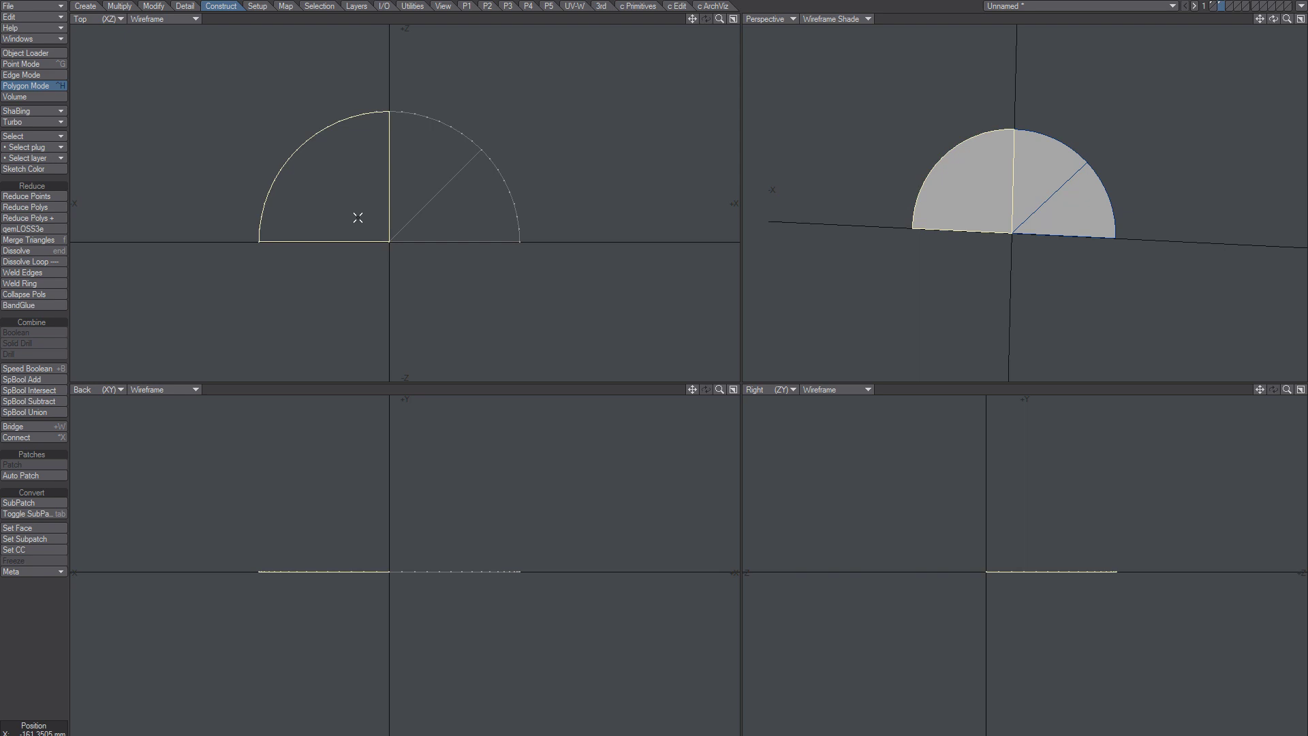
key("Delete")
key("shift+v")
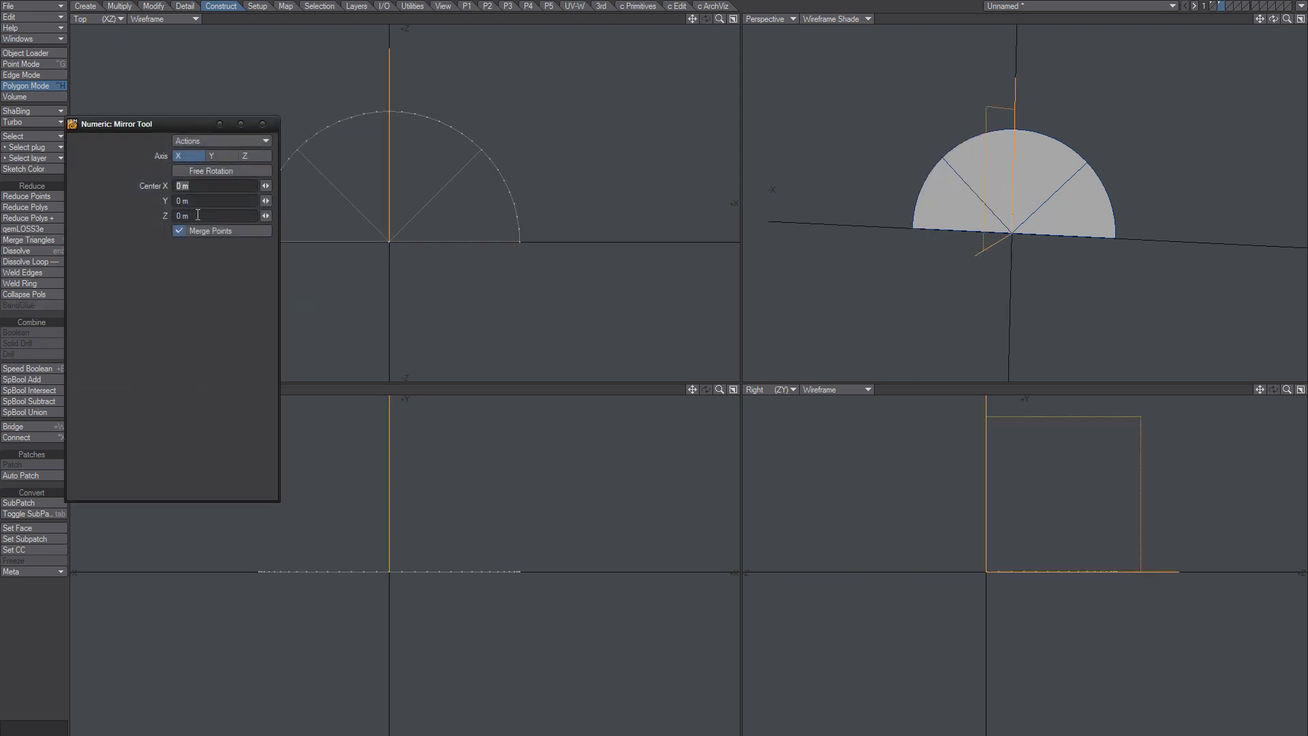
left_click(263, 124)
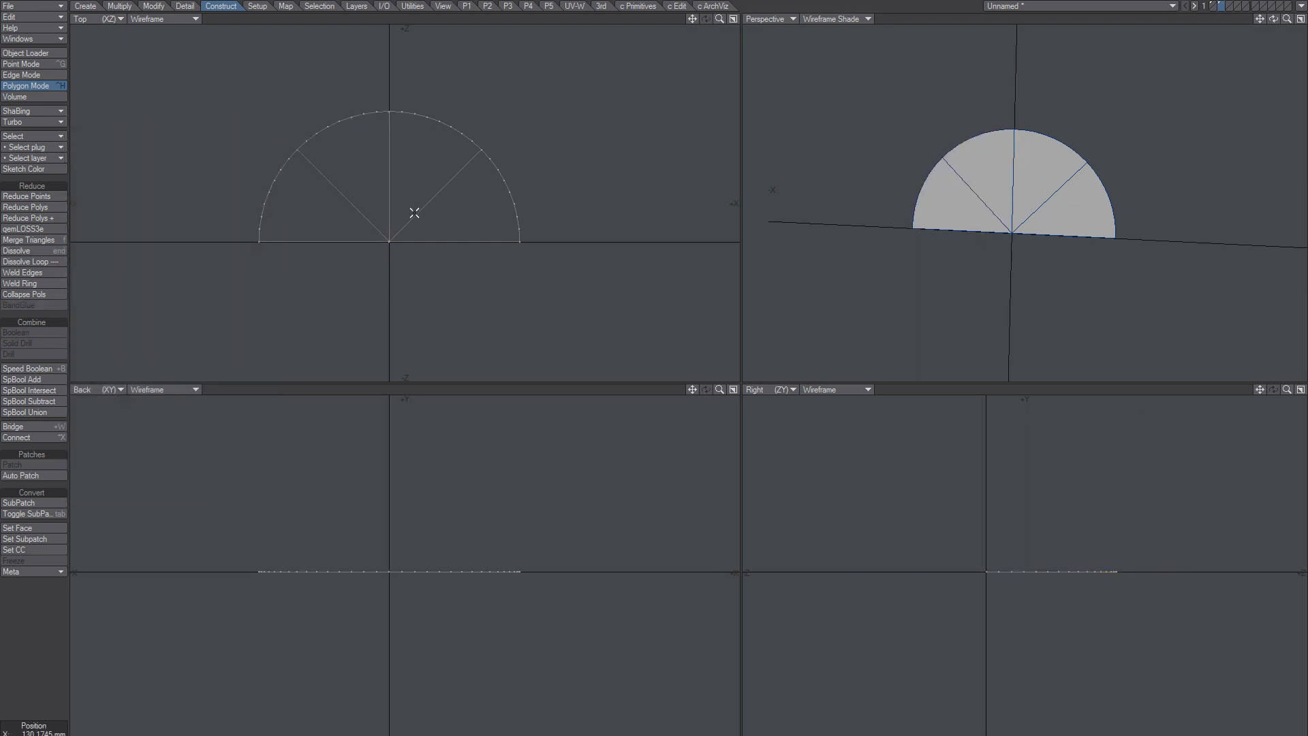
Step: Examine the half disc's straight base edge and centre point against the axes in the top view
key("m")
left_click(596, 139)
left_click_drag(437, 244, 444, 213, "alt")
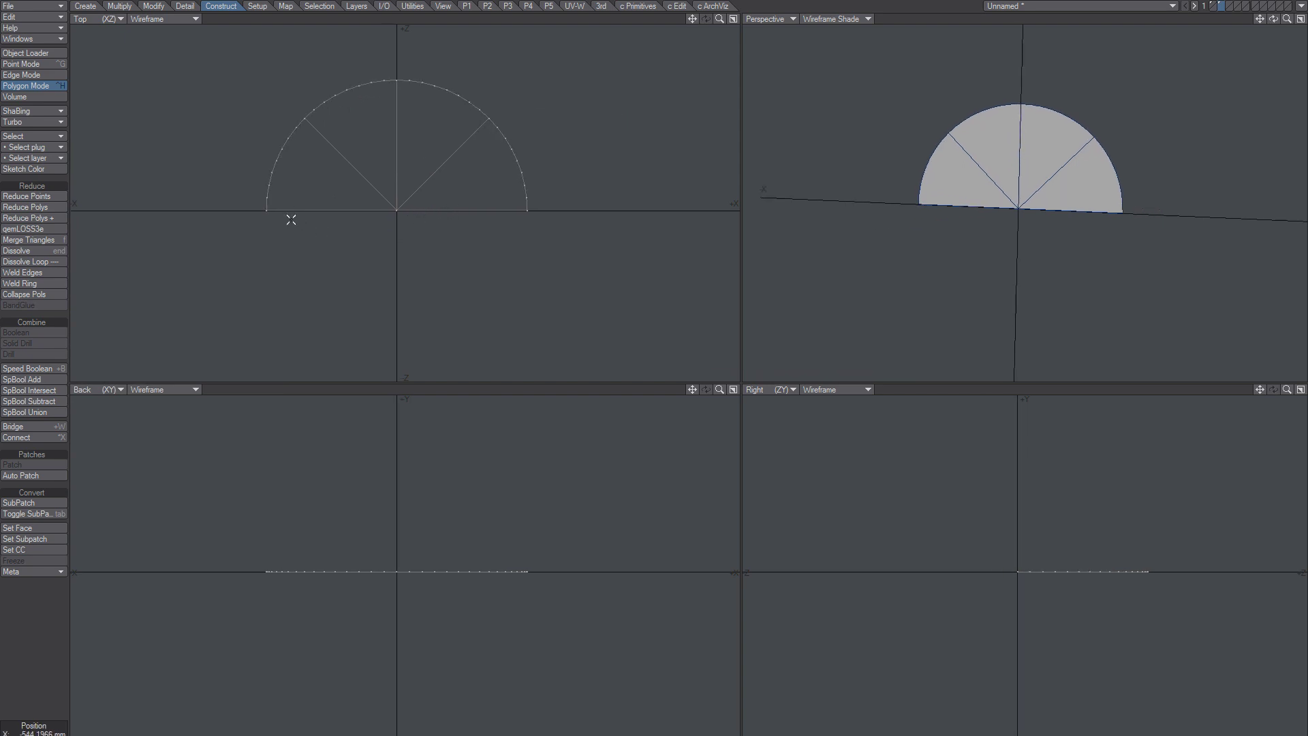
left_click_drag(387, 244, 163, 221, "ctrl+alt")
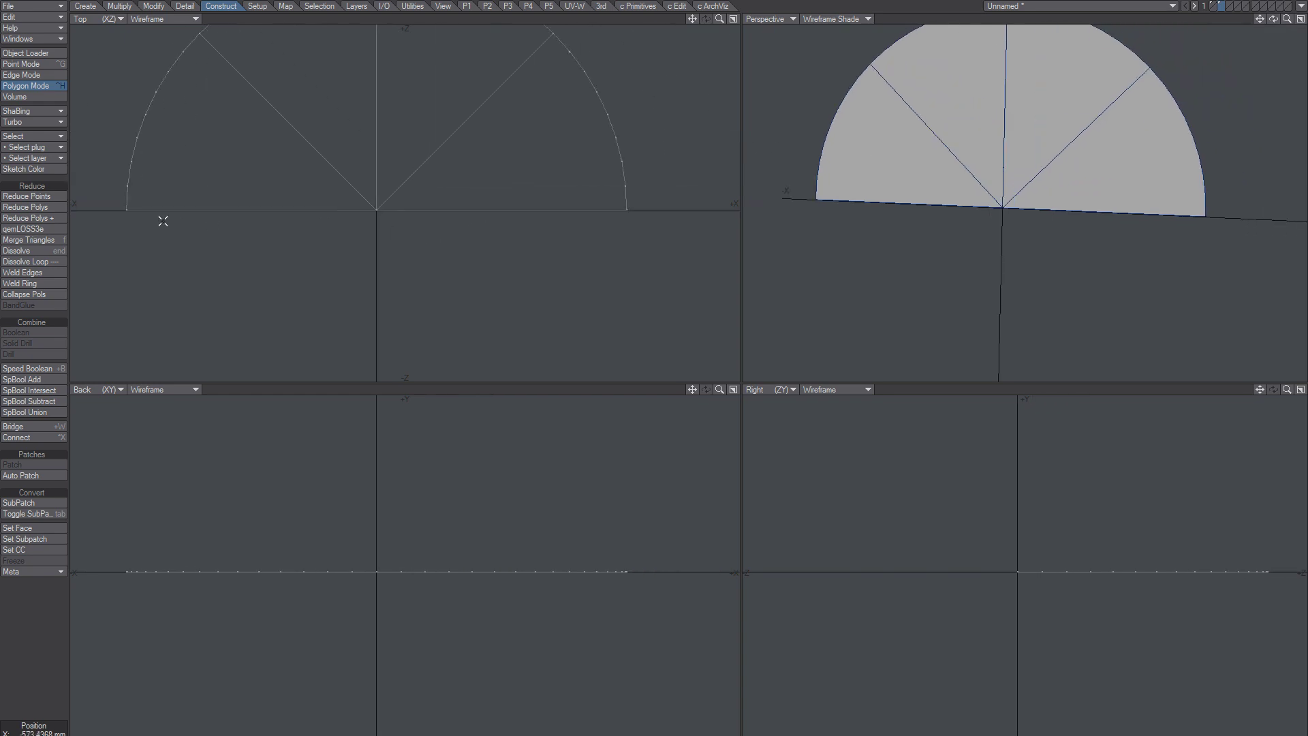
left_click(377, 208)
left_click_drag(377, 208, 347, 229, "ctrl+alt")
key("slash")
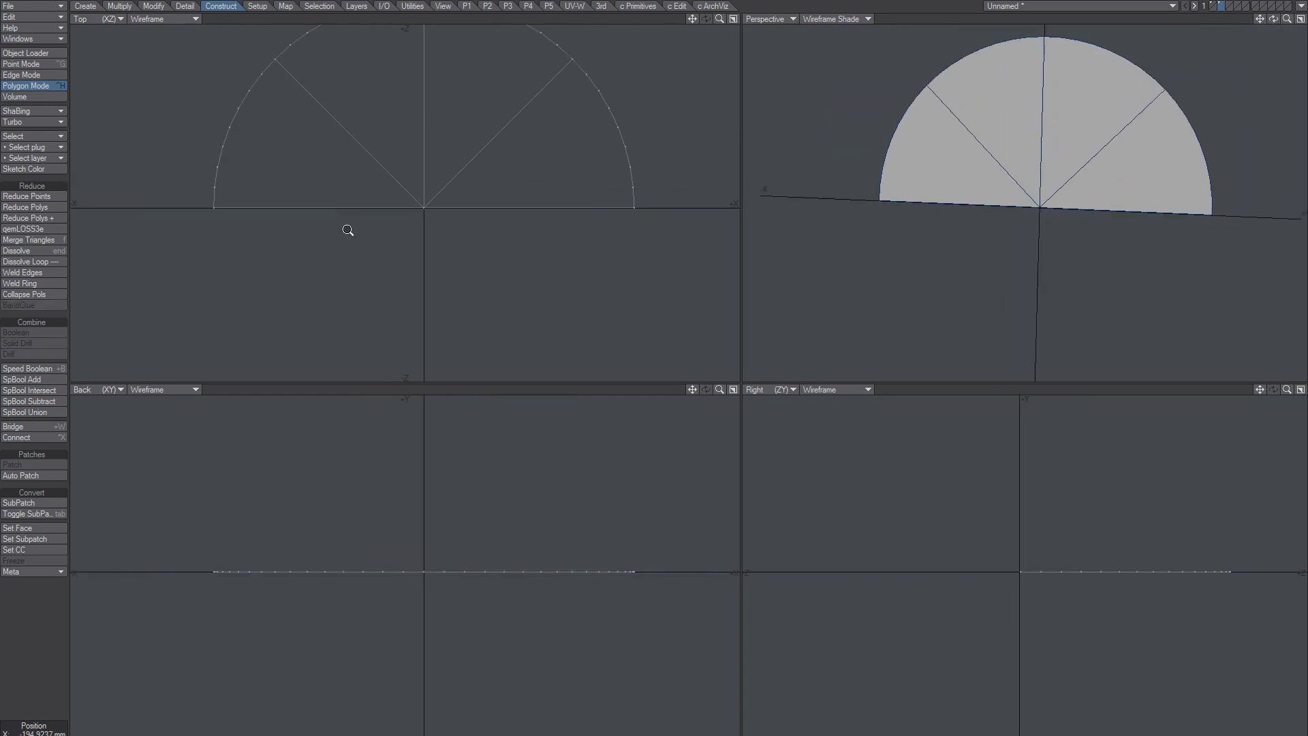
left_click_drag(442, 184, 387, 225, "alt")
left_click_drag(418, 208, 389, 218, "ctrl+alt")
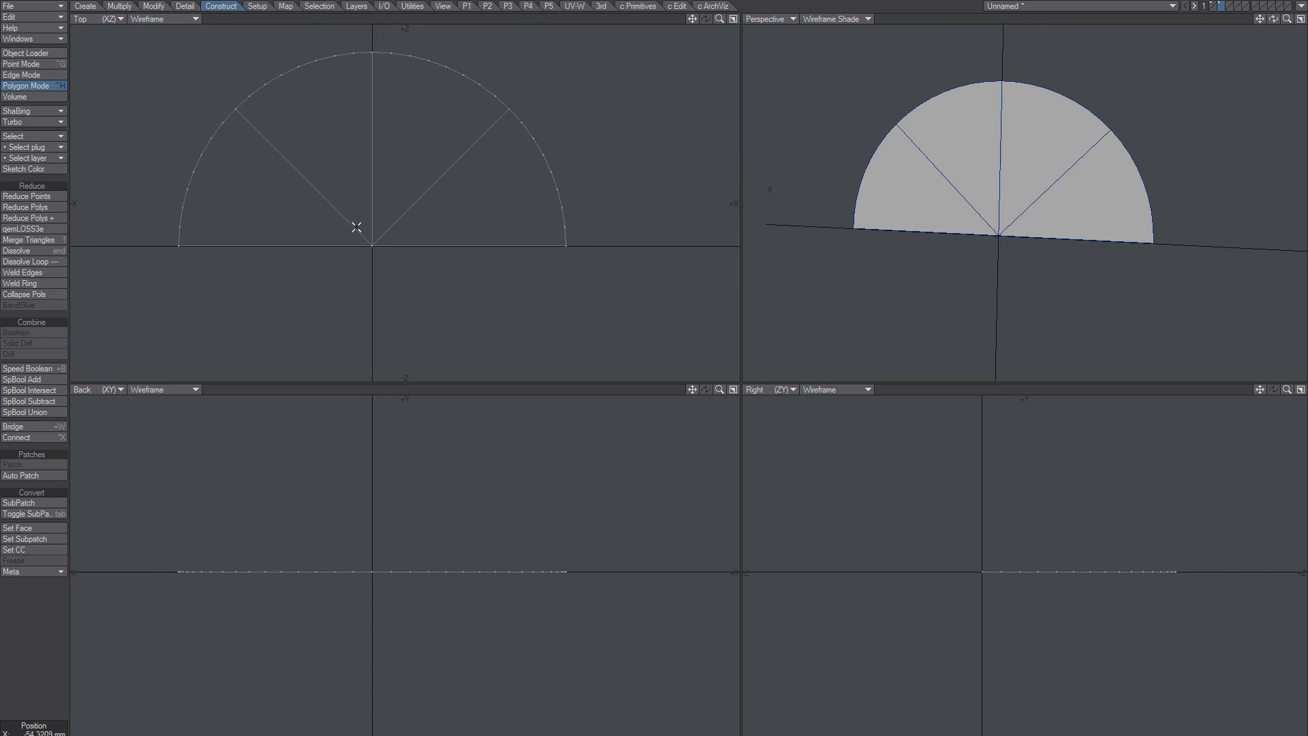
Step: Try to centre the half disc on both the X and Z axes with the Aligner in World mode
key("F2")
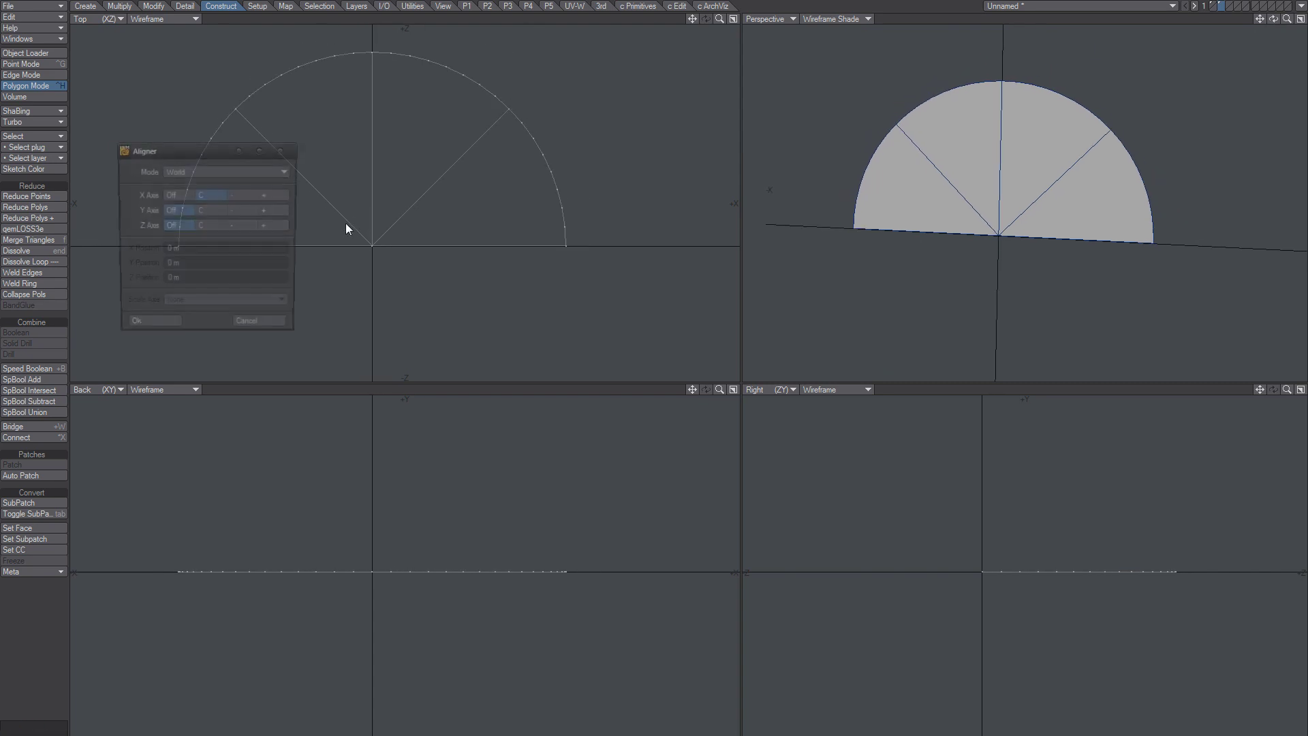
left_click_drag(180, 148, 204, 116)
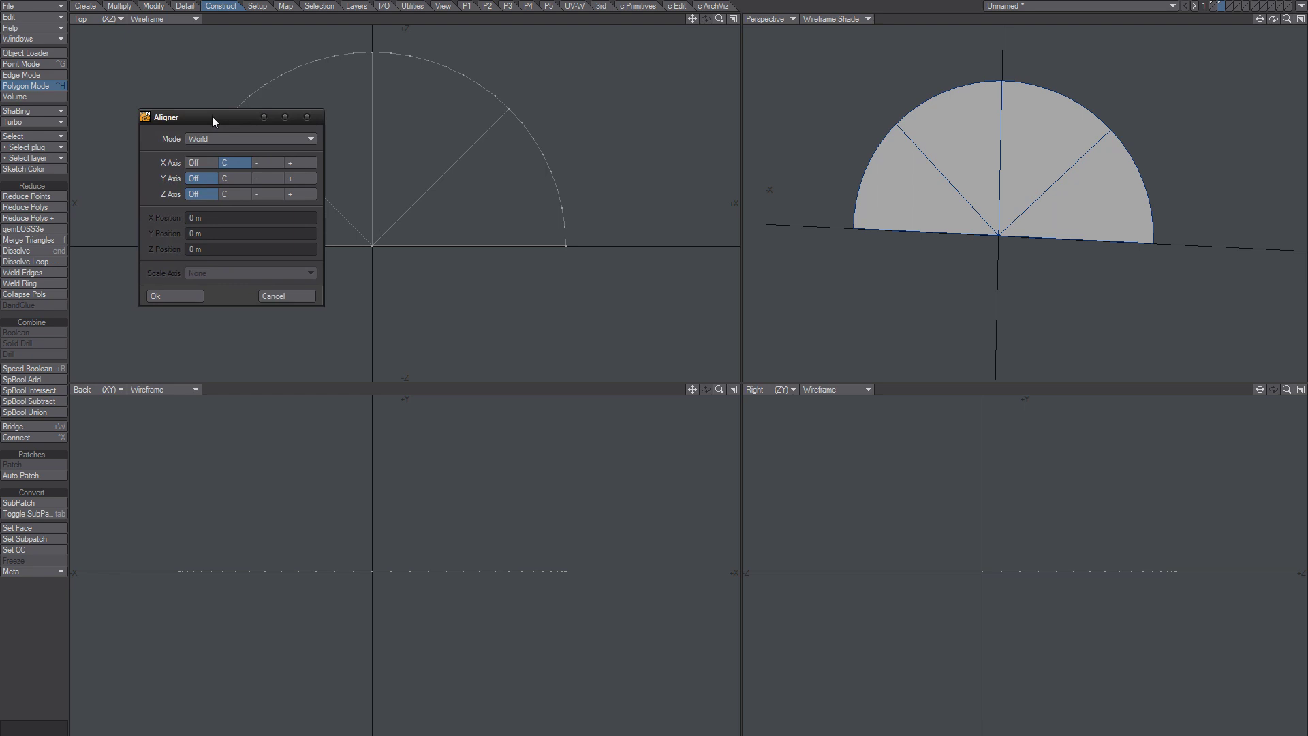
left_click(231, 164)
left_click(236, 179)
left_click(175, 297)
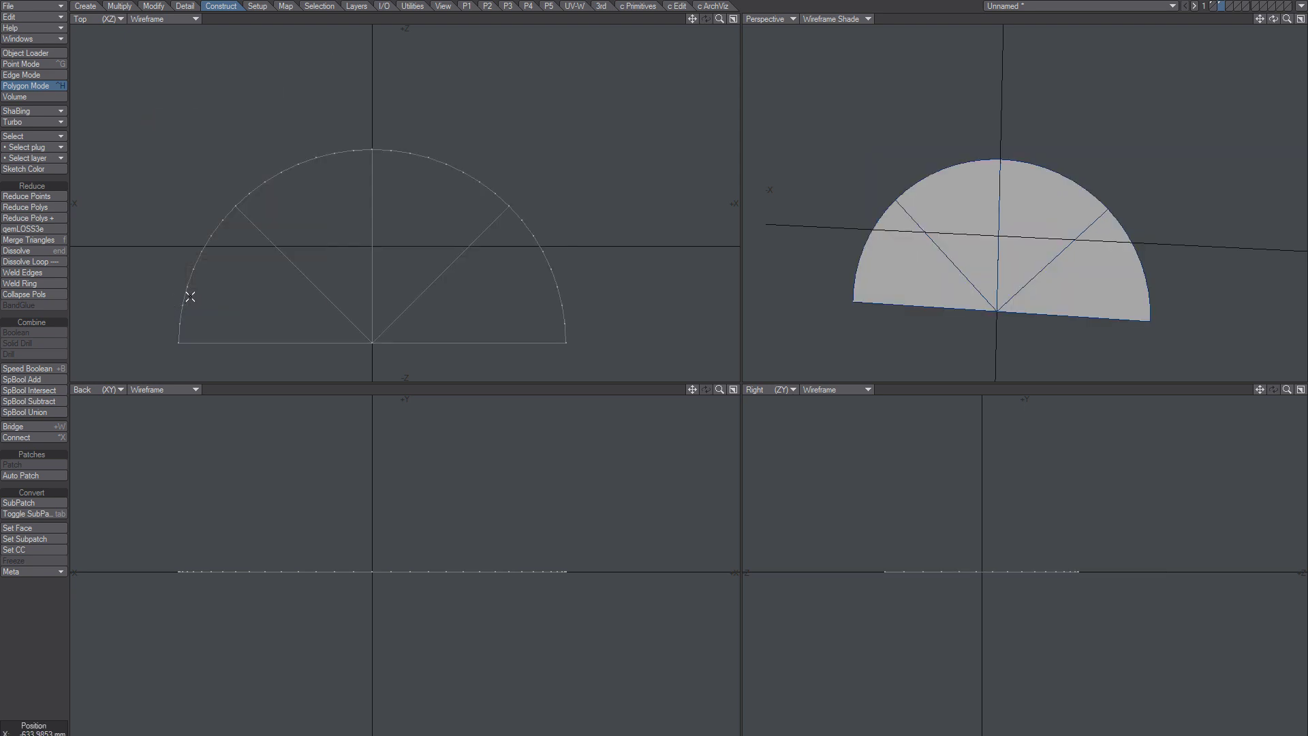
key("ctrl+z")
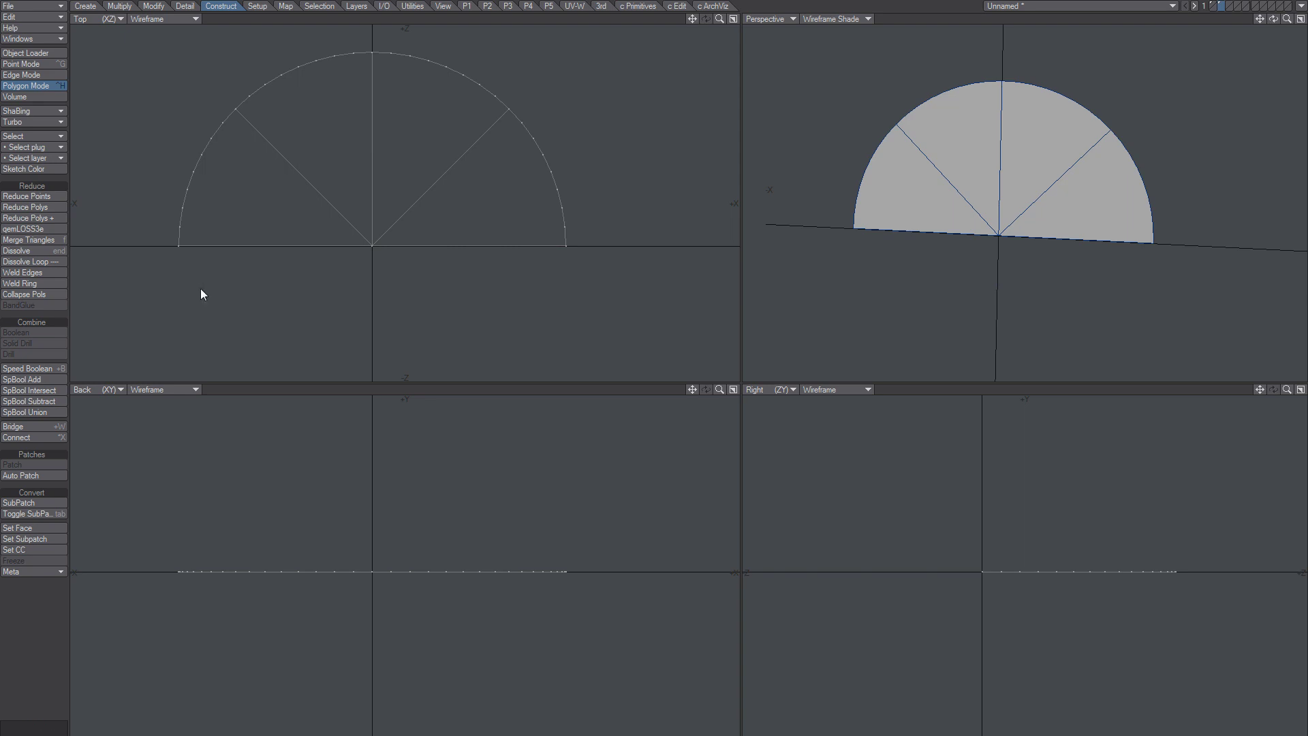
Step: Align the half disc in World mode with X set to C, Y off and Z set to +
key("F2")
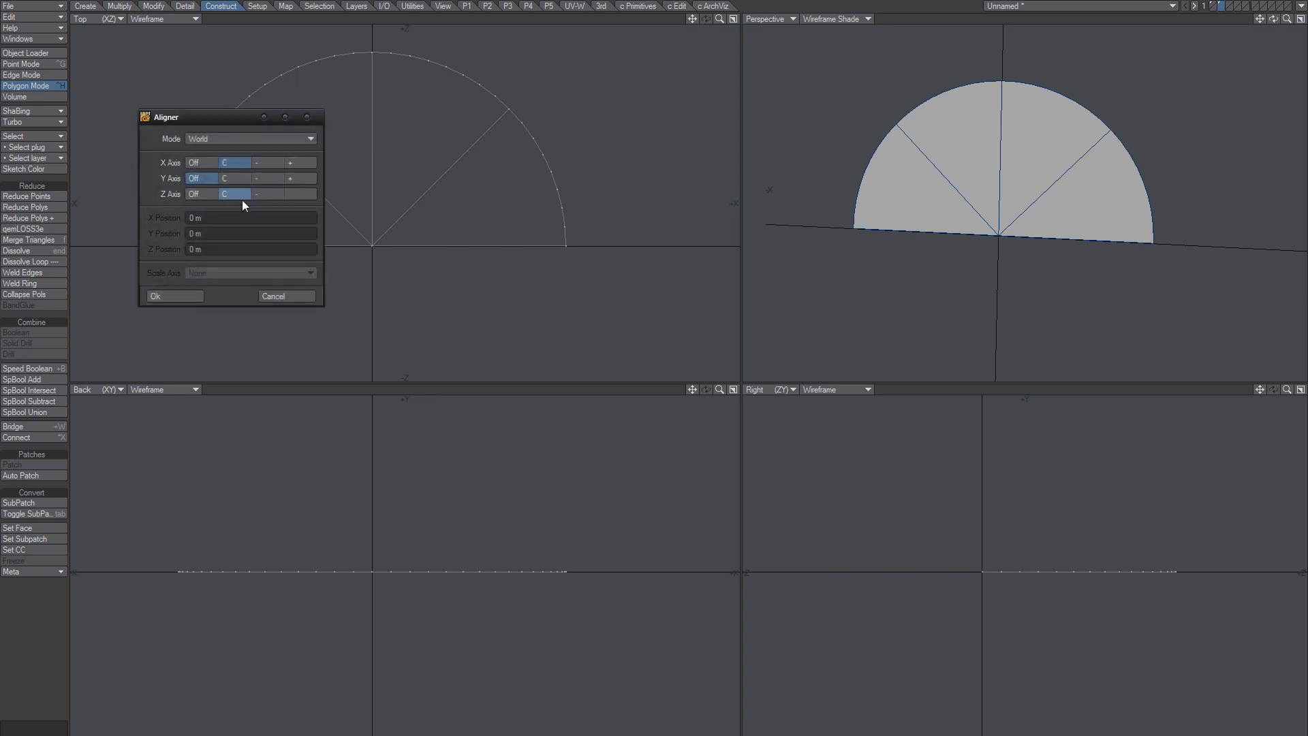
left_click(294, 195)
left_click(182, 296)
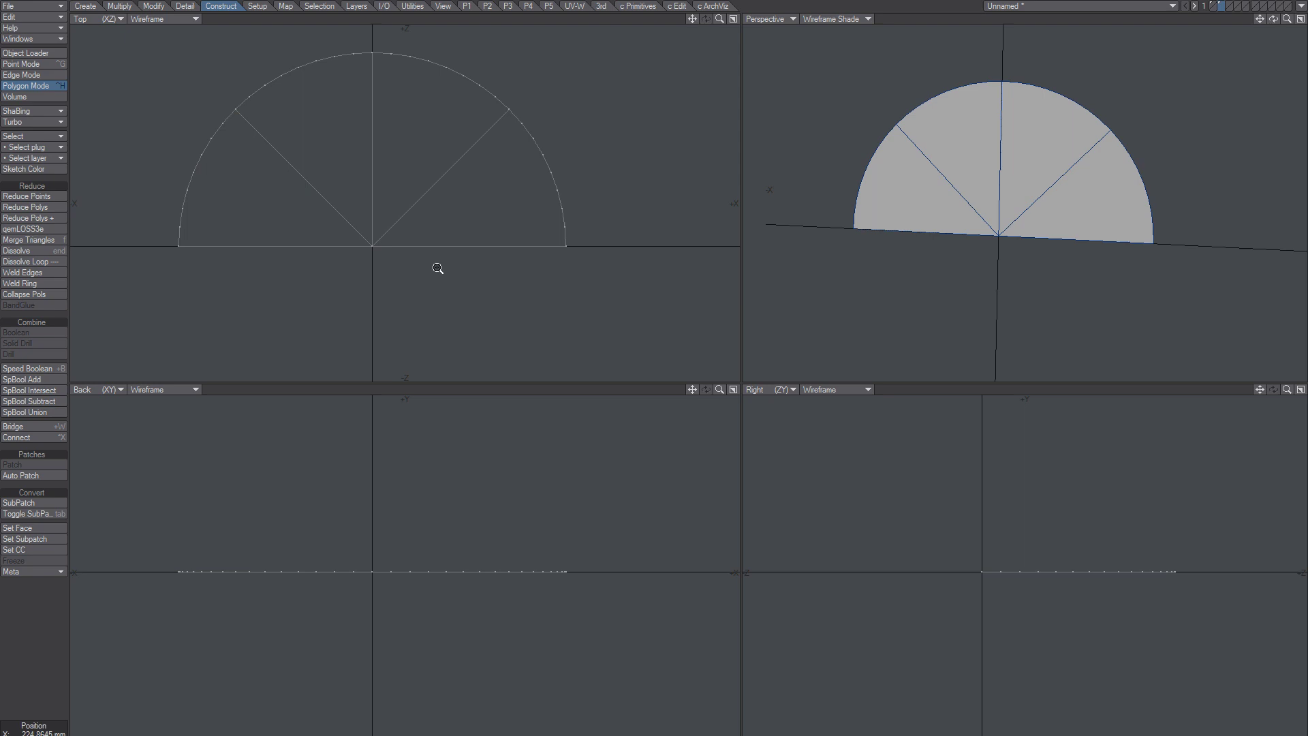
Step: Extend the half disc's three base points and move the new edge by -1.5 m in Z to form the rectangular lower part
scroll(436, 268, "down", 4)
key("ctrl+g")
left_click(291, 154)
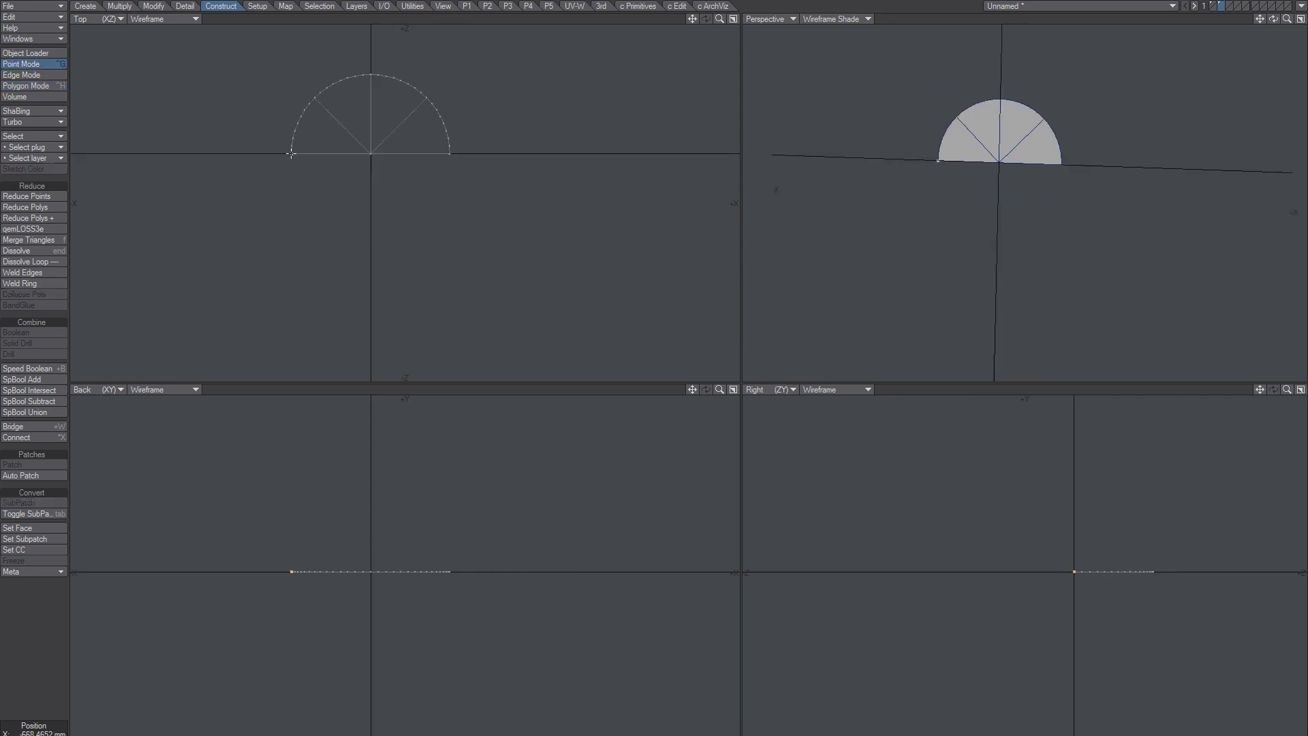
left_click(445, 157)
left_click_drag(376, 206, 386, 302)
key("u")
key("n")
left_click_drag(224, 185, 39, 192)
type("-1.5")
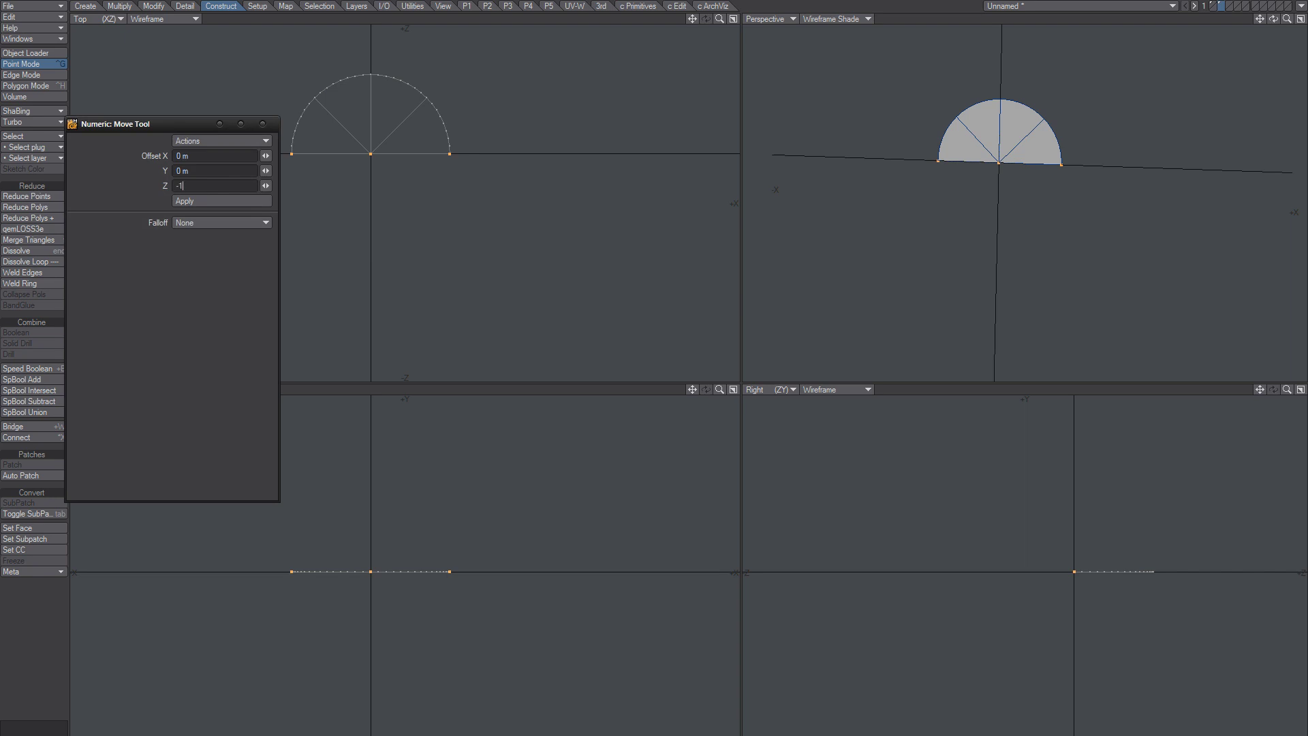
left_click(193, 202)
key("n")
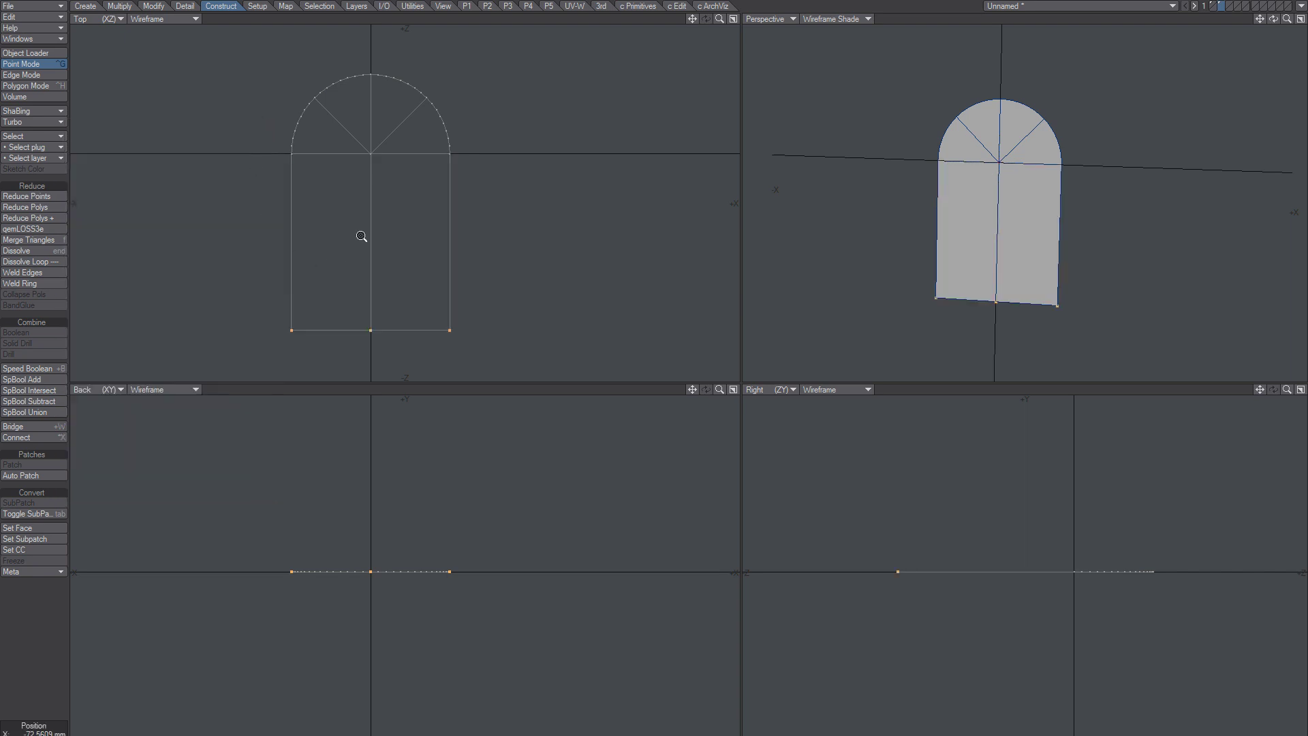
Step: Undo the extension that forms the rectangular lower part, leaving only the half disc
scroll(370, 236, "up", 1)
key("space")
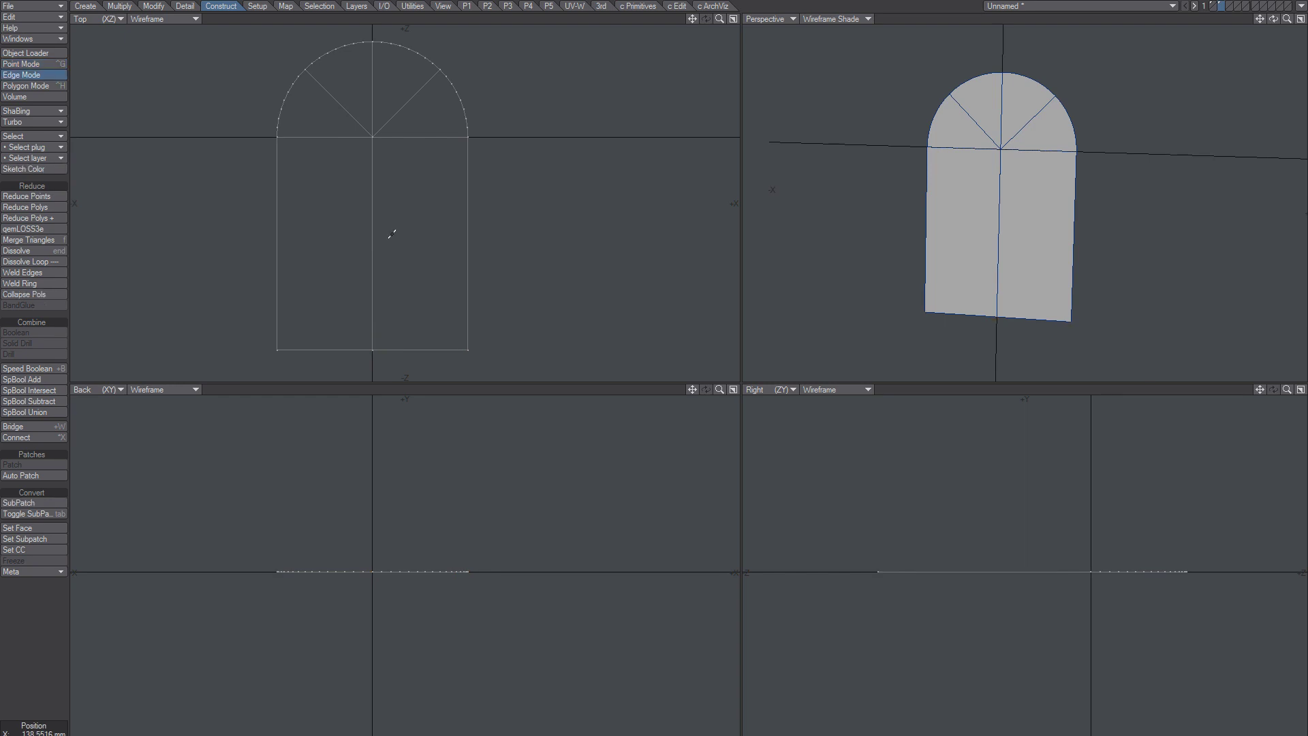
key("ctrl+z")
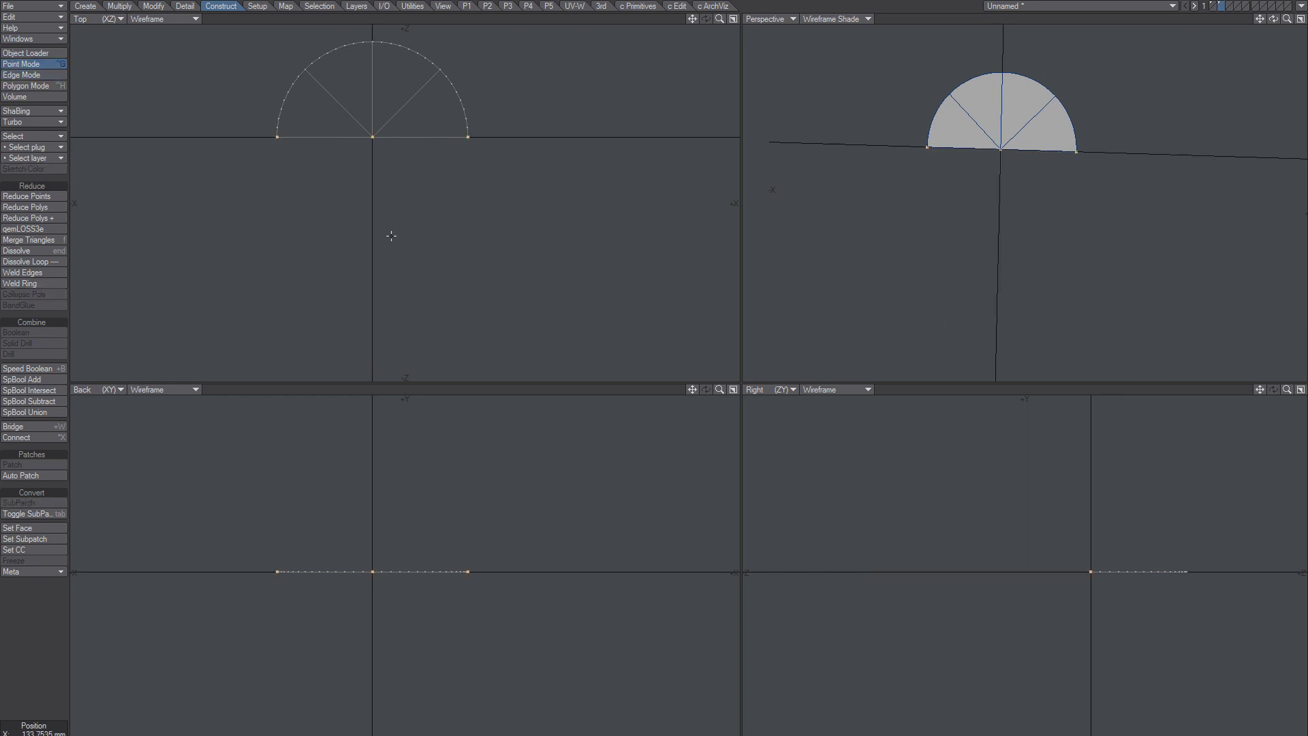
key("space")
key("space")
scroll(330, 137, "up", 2)
left_click_drag(364, 113, 328, 205, "alt")
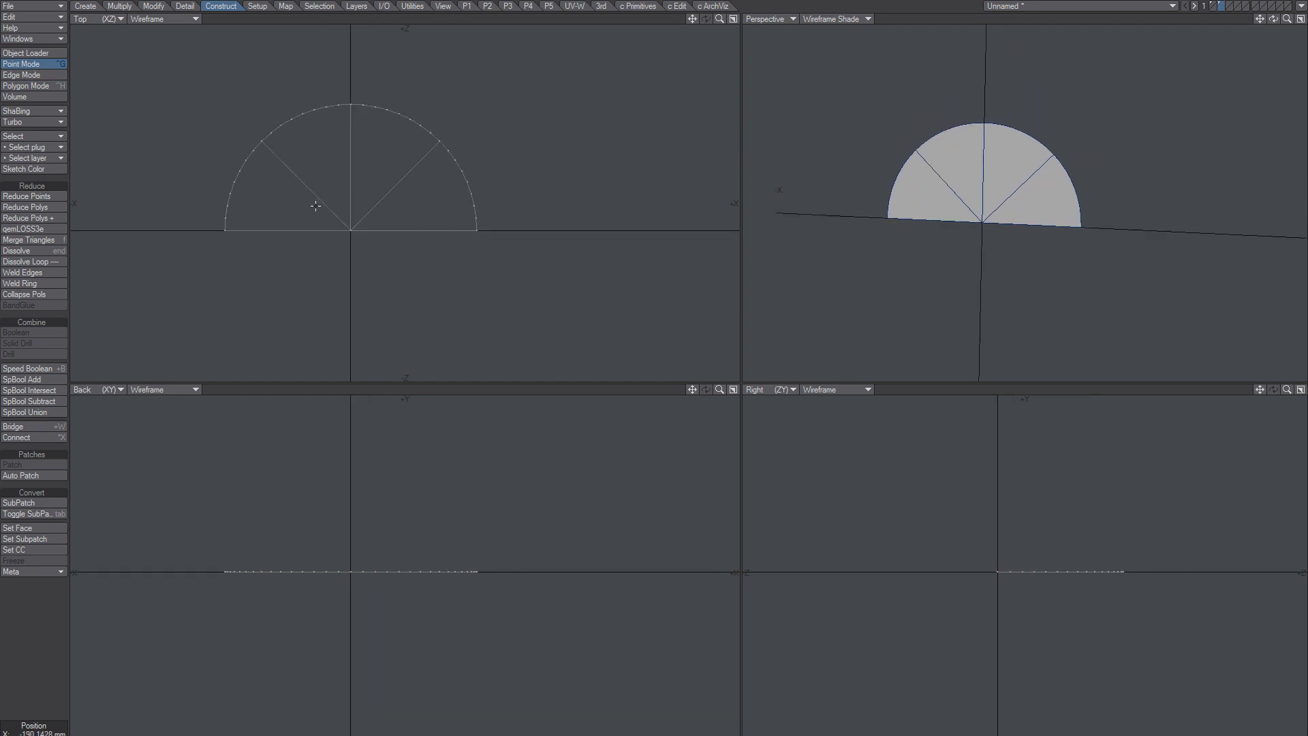
Step: Try to add an inner ring by connecting the half disc's radial and base edges, and dissolve that ring
key("space")
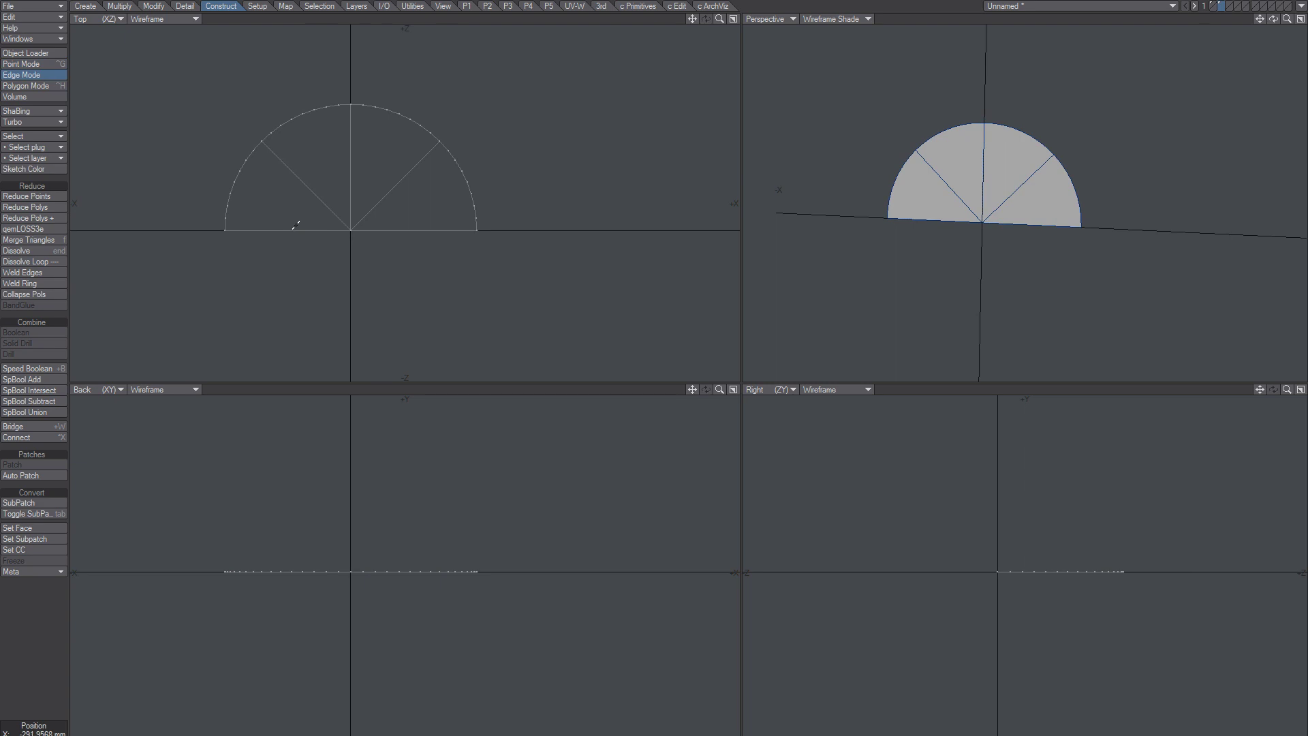
mouse_move(298, 225)
left_mouse_down()
mouse_move(334, 217)
mouse_move(419, 253)
left_mouse_up()
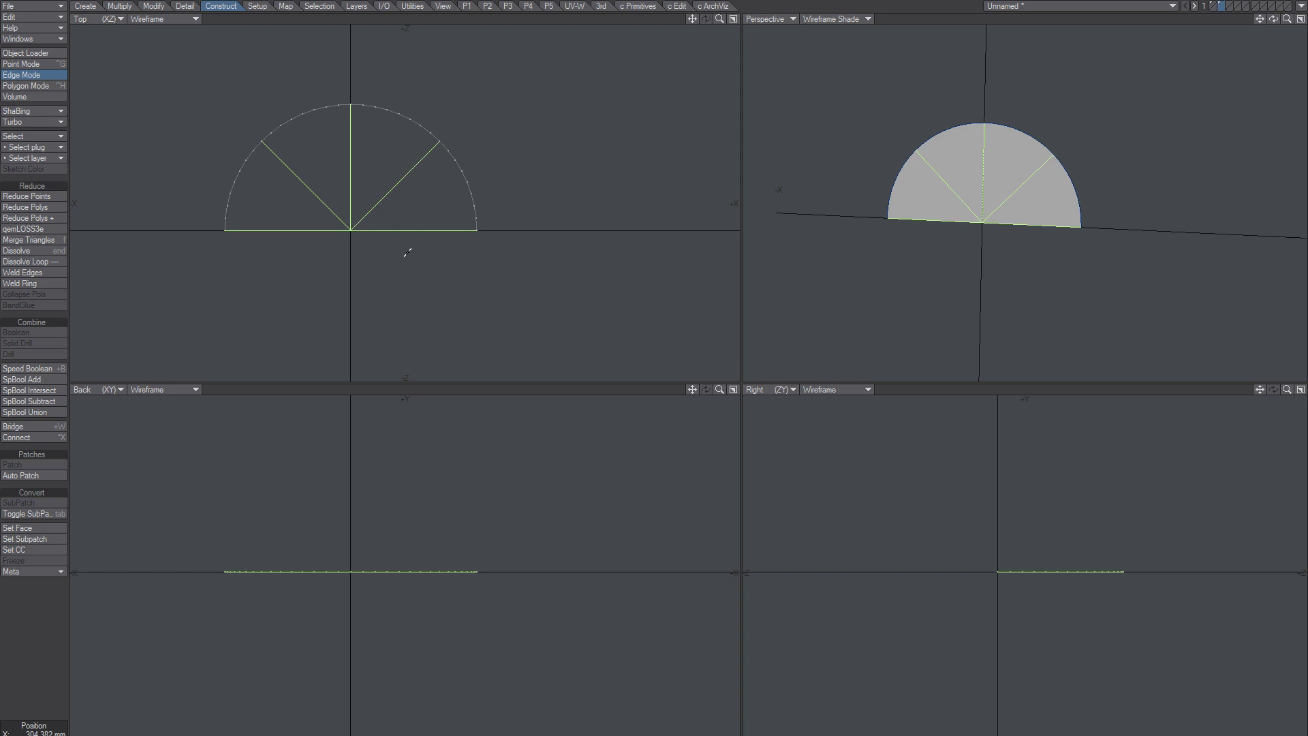
key("alt+x")
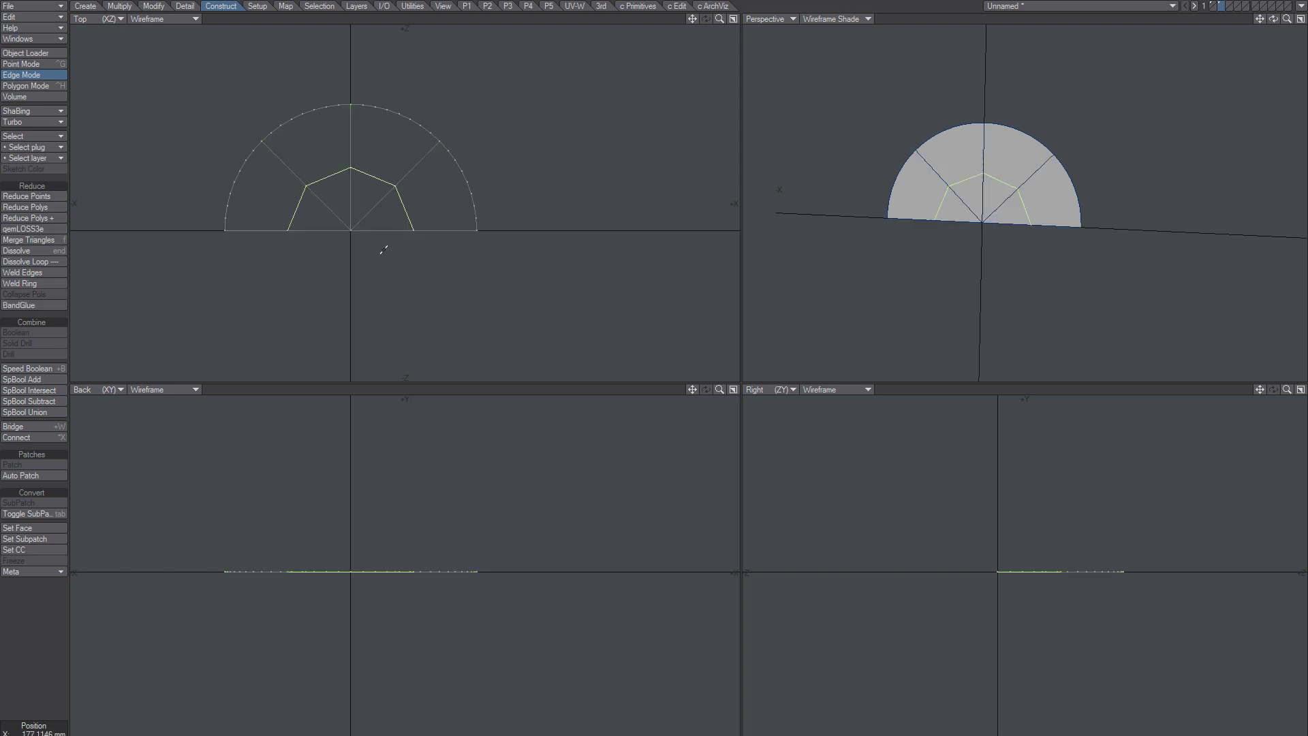
key("slash")
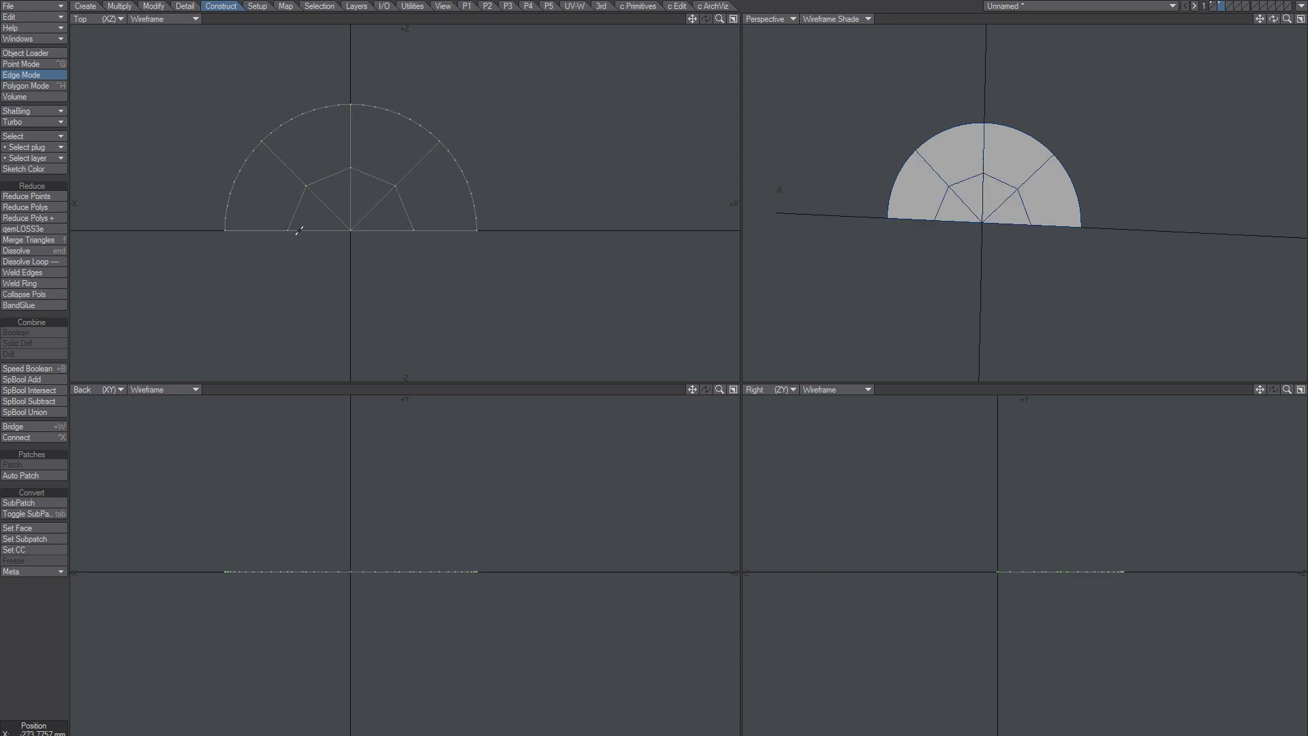
left_click(297, 206)
mouse_move(334, 168)
left_mouse_down()
mouse_move(378, 177)
mouse_move(402, 205)
left_mouse_up()
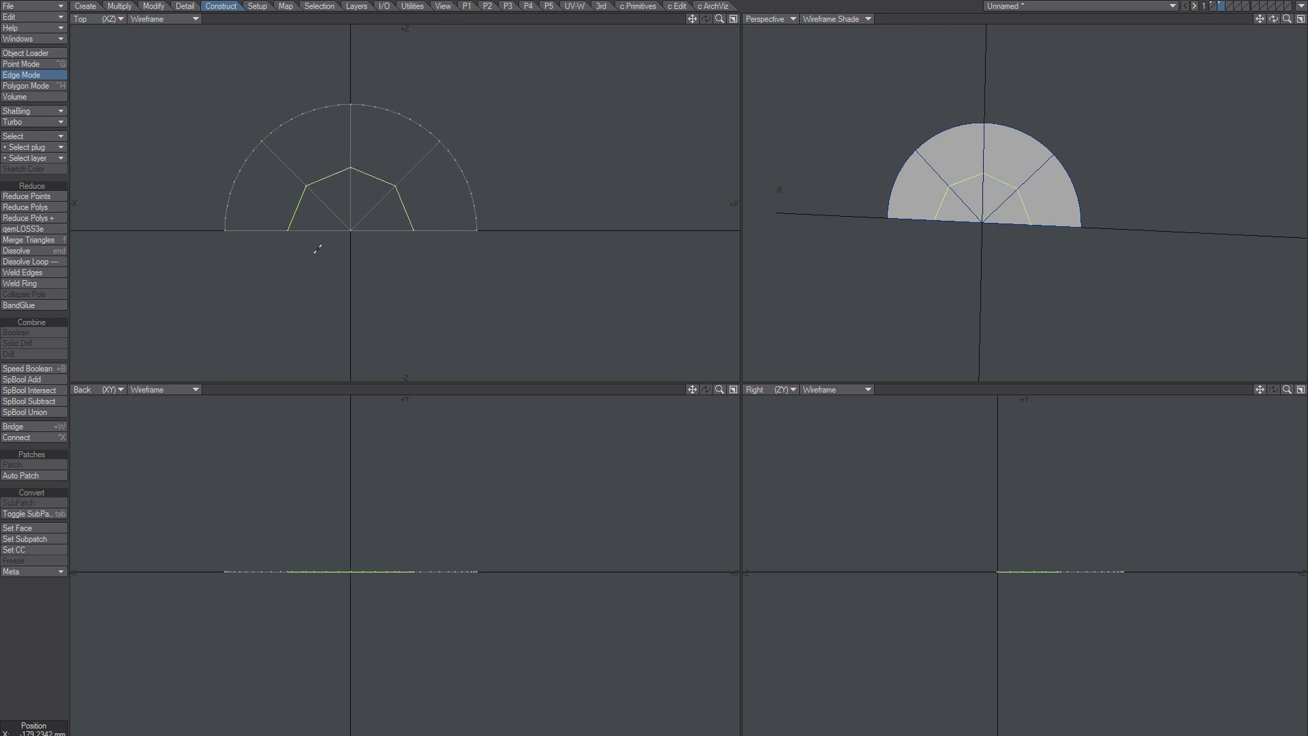
key("End")
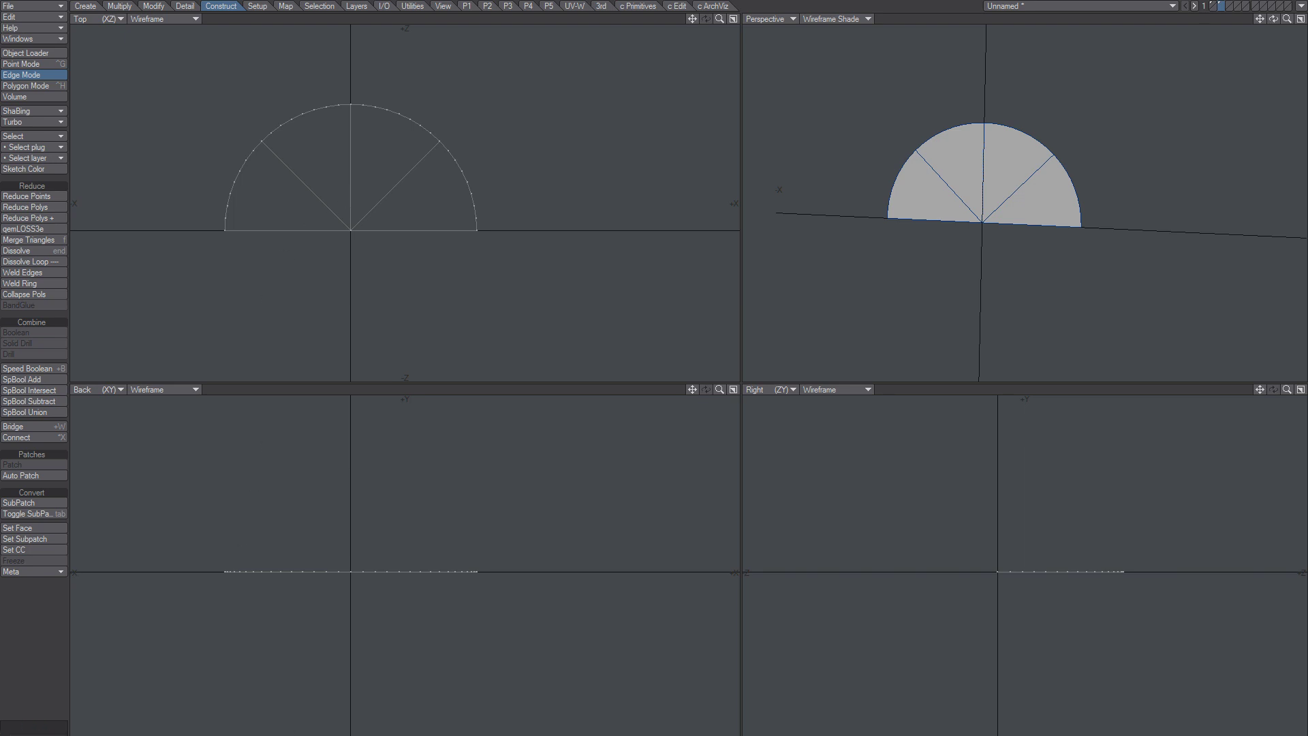
Step: Scale the half disc down to about 30% of its size around the origin
key("shift+h")
left_click_drag(384, 187, 288, 187)
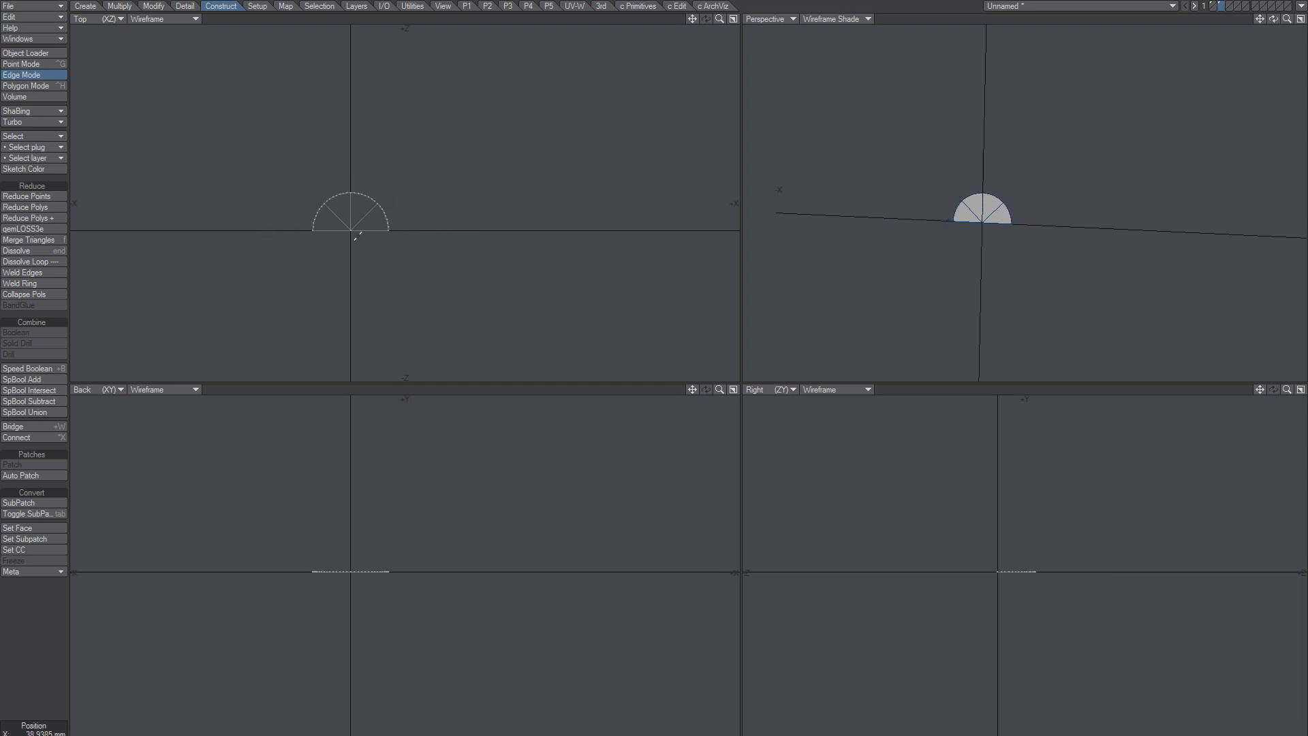
key("ctrl+h")
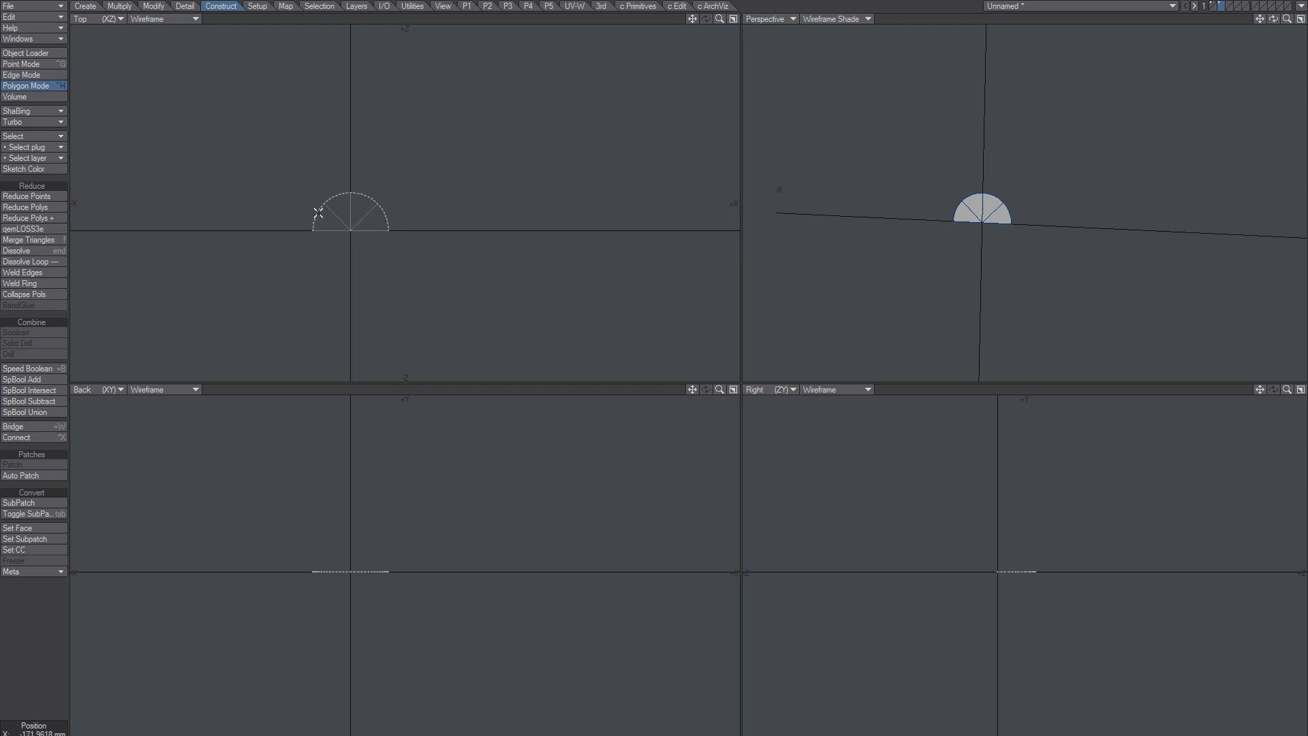
Step: Extend the half disc's outer rim points and scale them out from the origin to about twice the radius to form an outer ring
key("ctrl+g")
left_click(351, 229)
key("]")
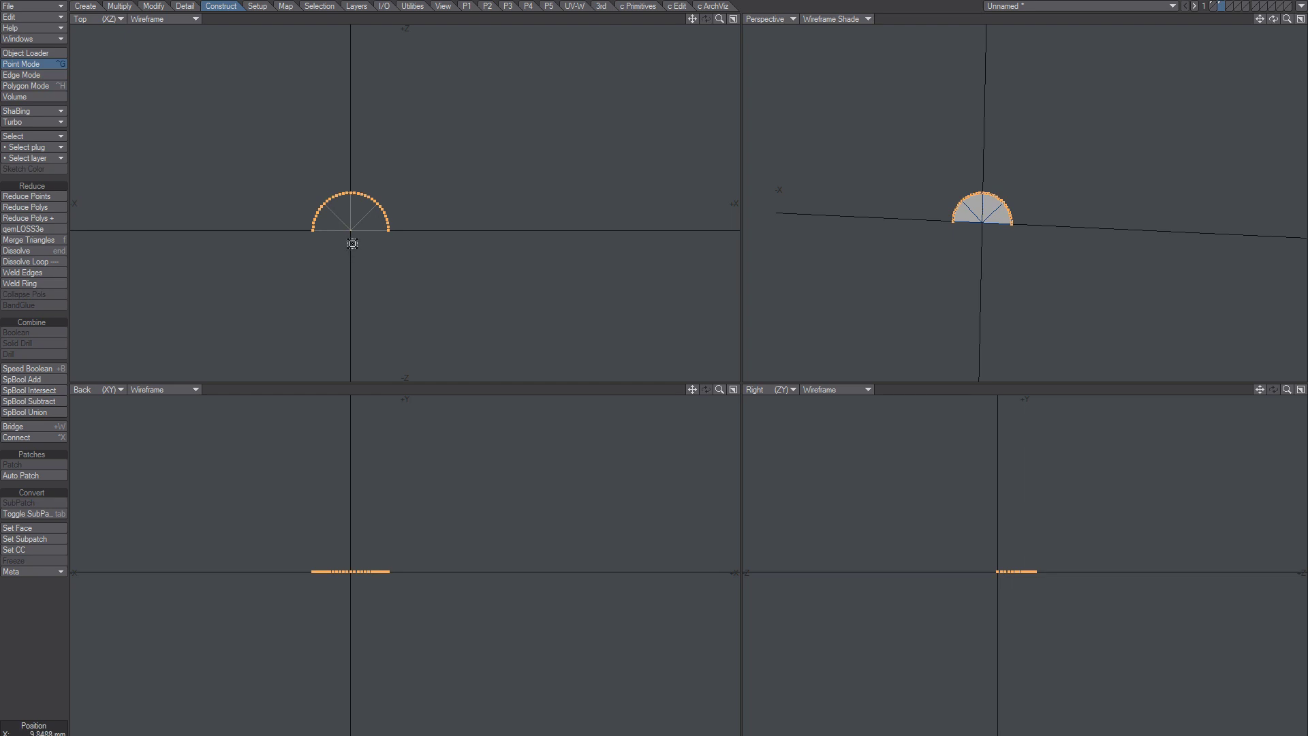
key("e")
key("shift+h")
left_click_drag(350, 230, 443, 240)
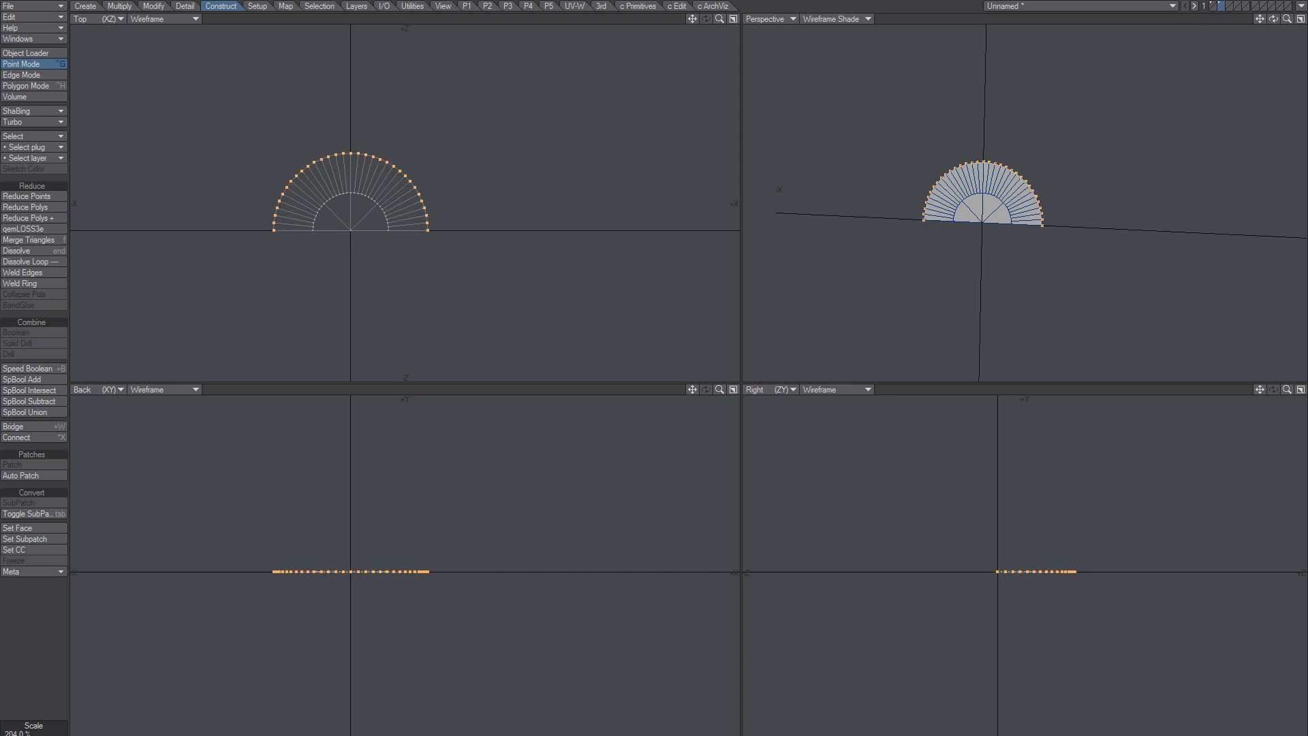
mouse_move(443, 240)
left_mouse_down()
mouse_move(421, 240)
mouse_move(443, 240)
mouse_move(439, 219)
left_mouse_up()
left_click_drag(402, 199, 462, 215, "alt")
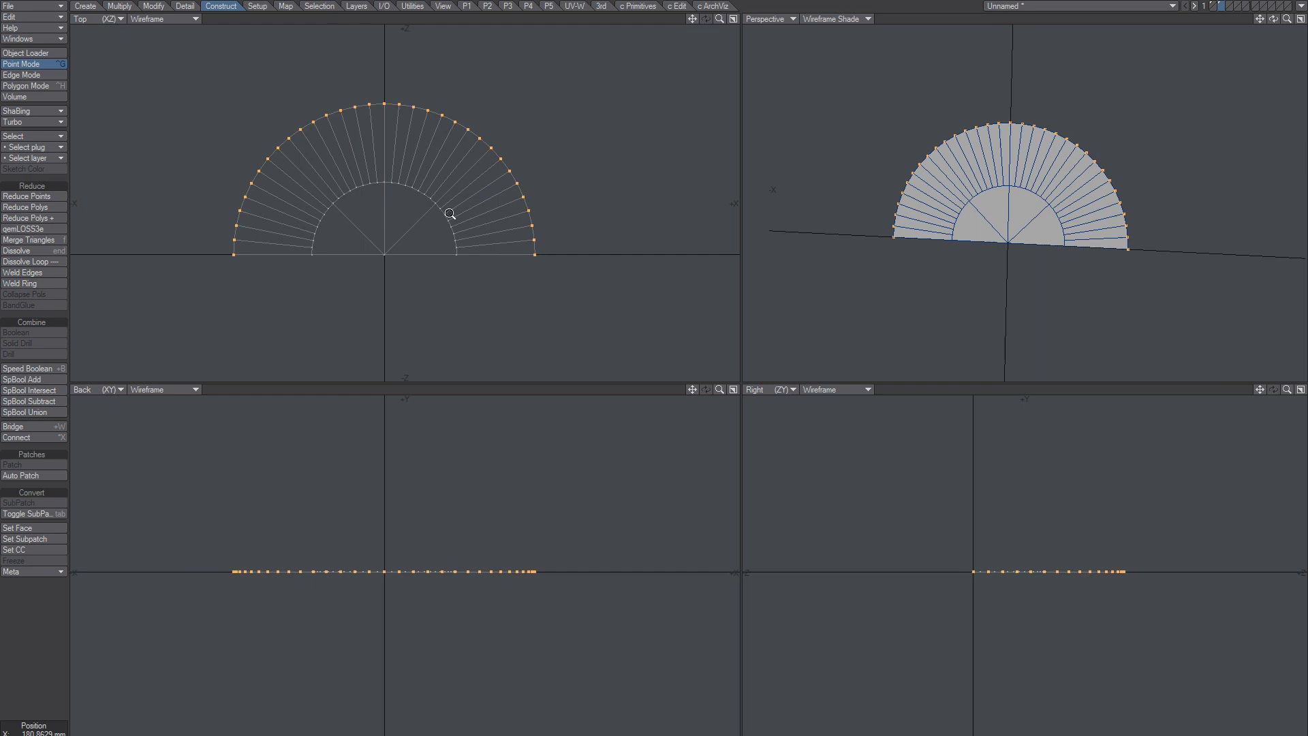
scroll(436, 217, "down", 1)
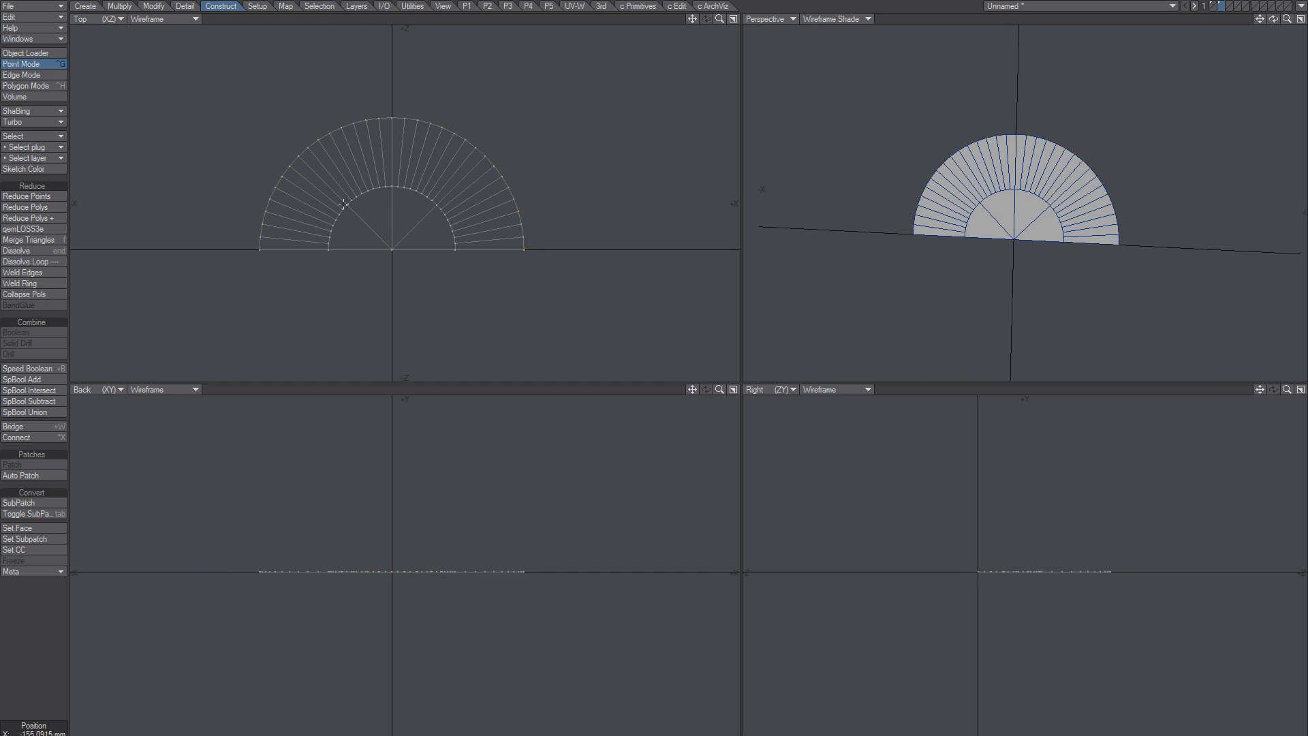
Step: Dissolve the surplus radial edges in the outer ring, keeping only those aligned with the inner half disc's divisions
key("space")
mouse_move(338, 204)
left_mouse_down()
mouse_move(307, 240)
mouse_move(317, 200)
left_mouse_up()
key("slash")
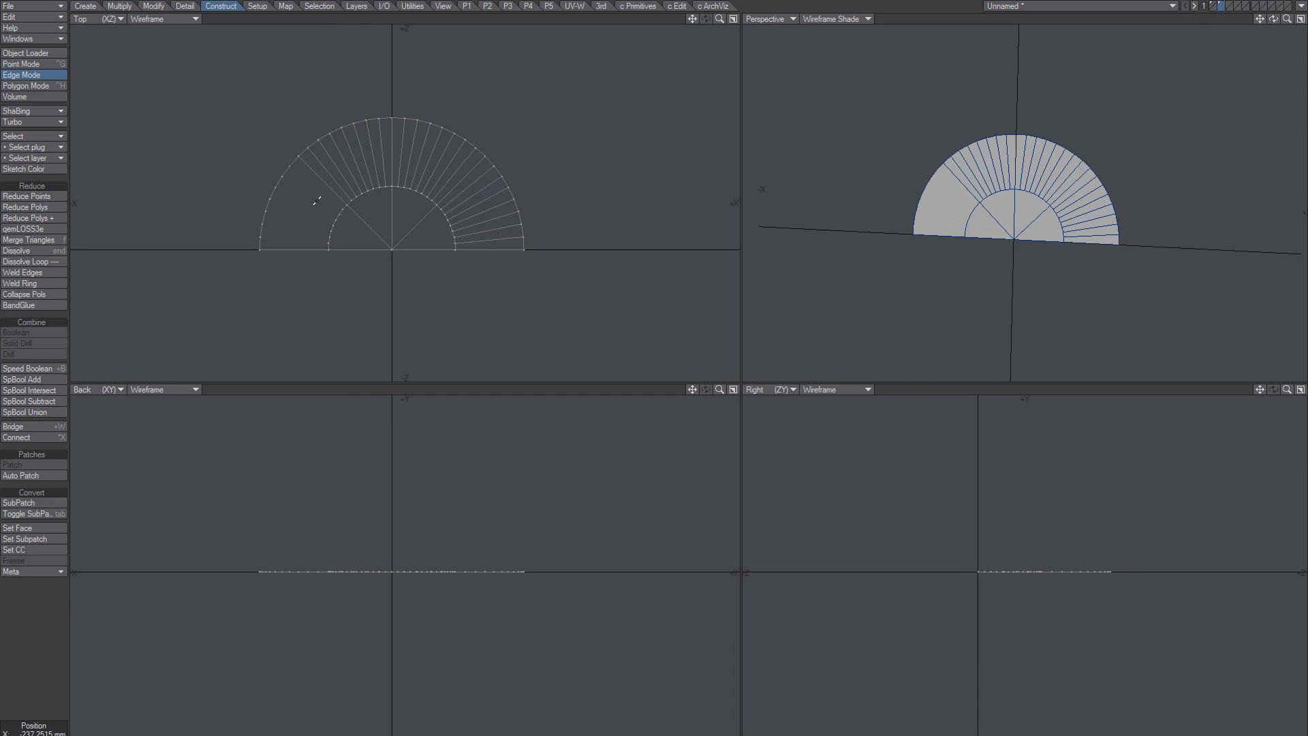
left_click(336, 184)
left_click_drag(353, 178, 387, 164)
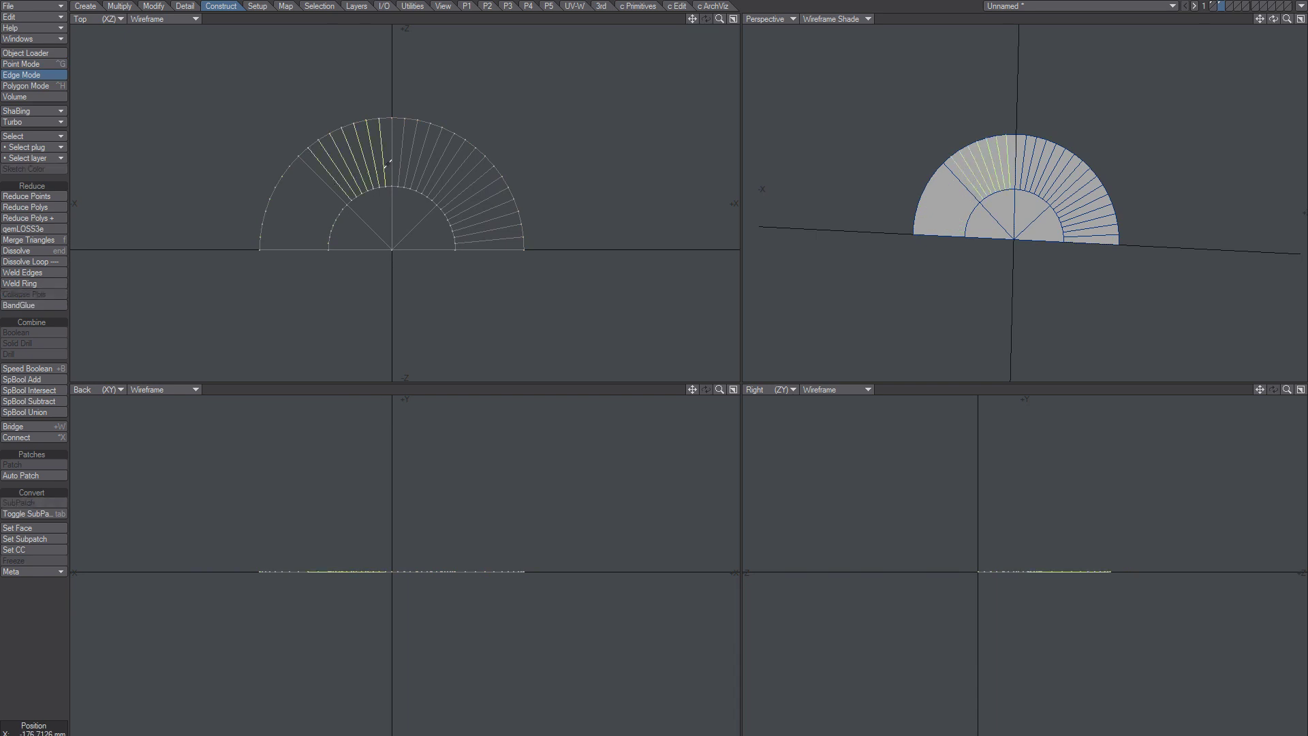
key("End")
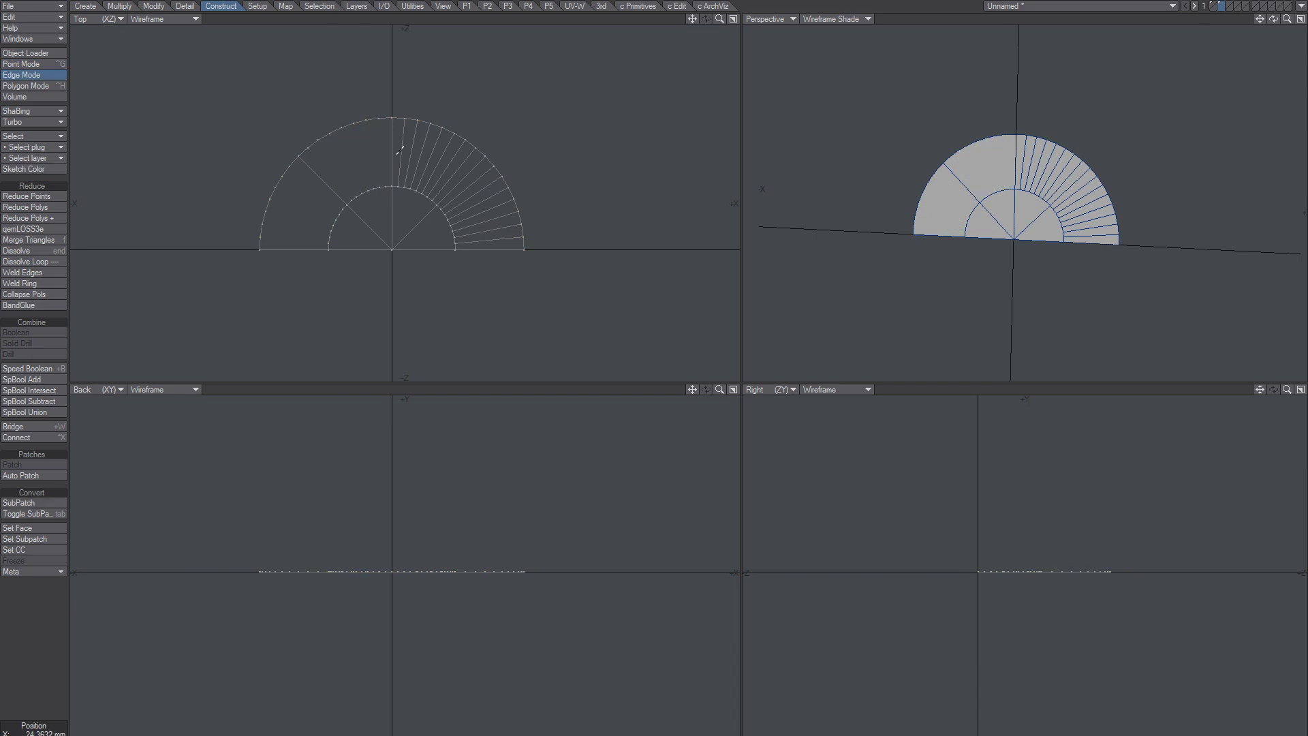
mouse_move(399, 150)
left_mouse_down()
mouse_move(502, 208)
mouse_move(496, 239)
left_mouse_up()
key("End")
Step: Try to extend the four end points of the inner and outer arcs by about -593 mm in Z
left_click_drag(423, 264, 384, 212, "alt")
key("space")
key("space")
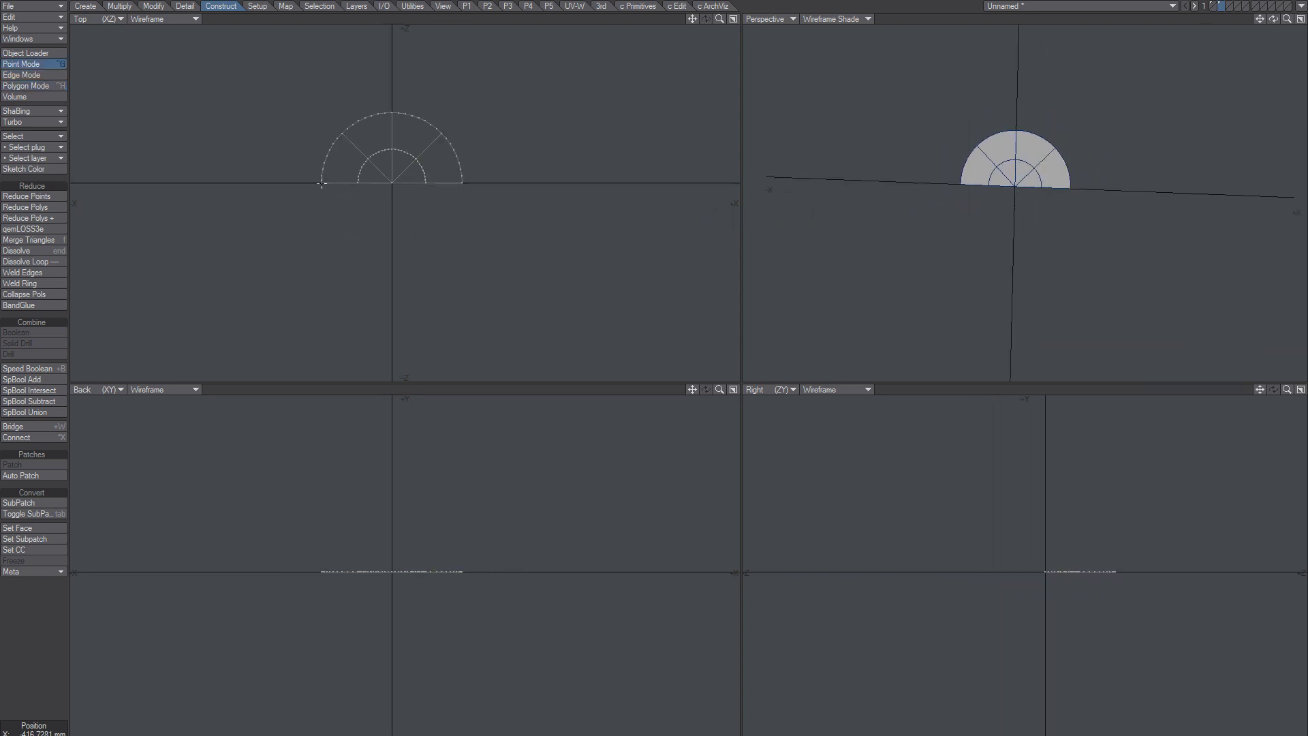
left_click(323, 184)
left_click(359, 183)
key("t")
key("n")
left_click_drag(390, 185, 383, 286)
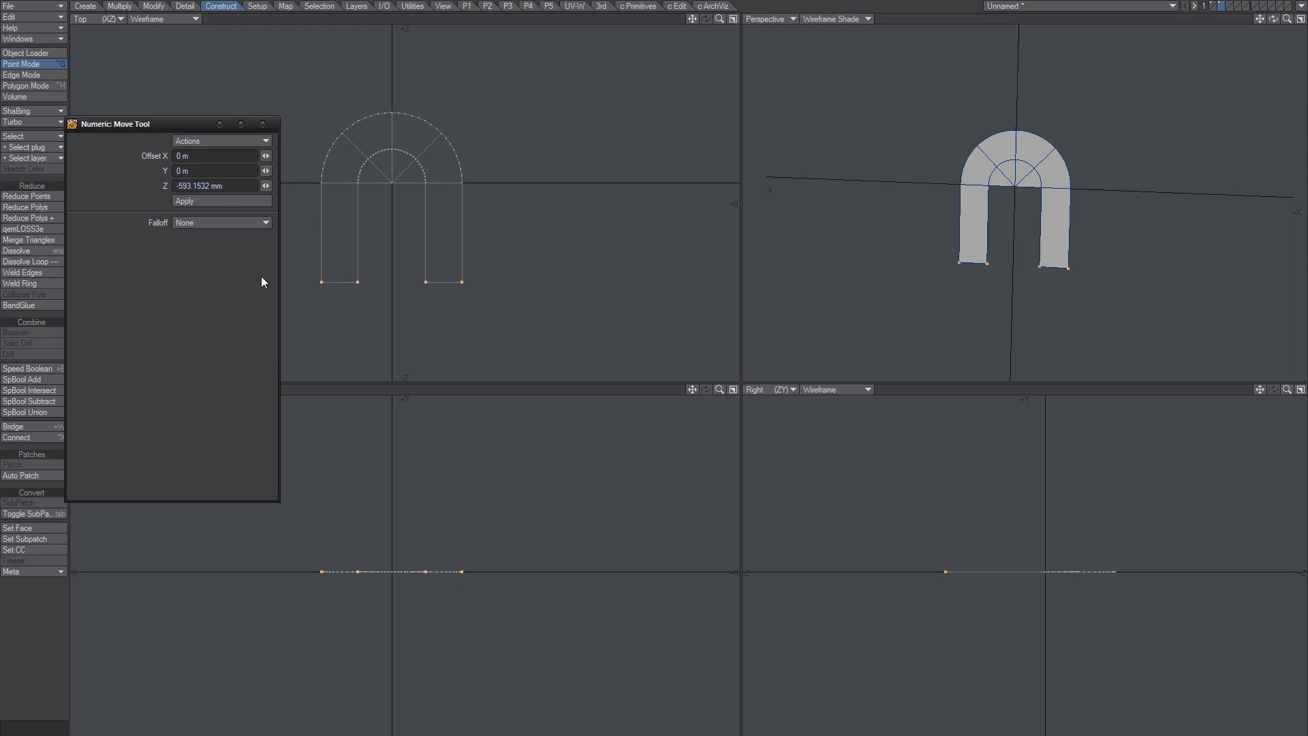
key("u")
key("space")
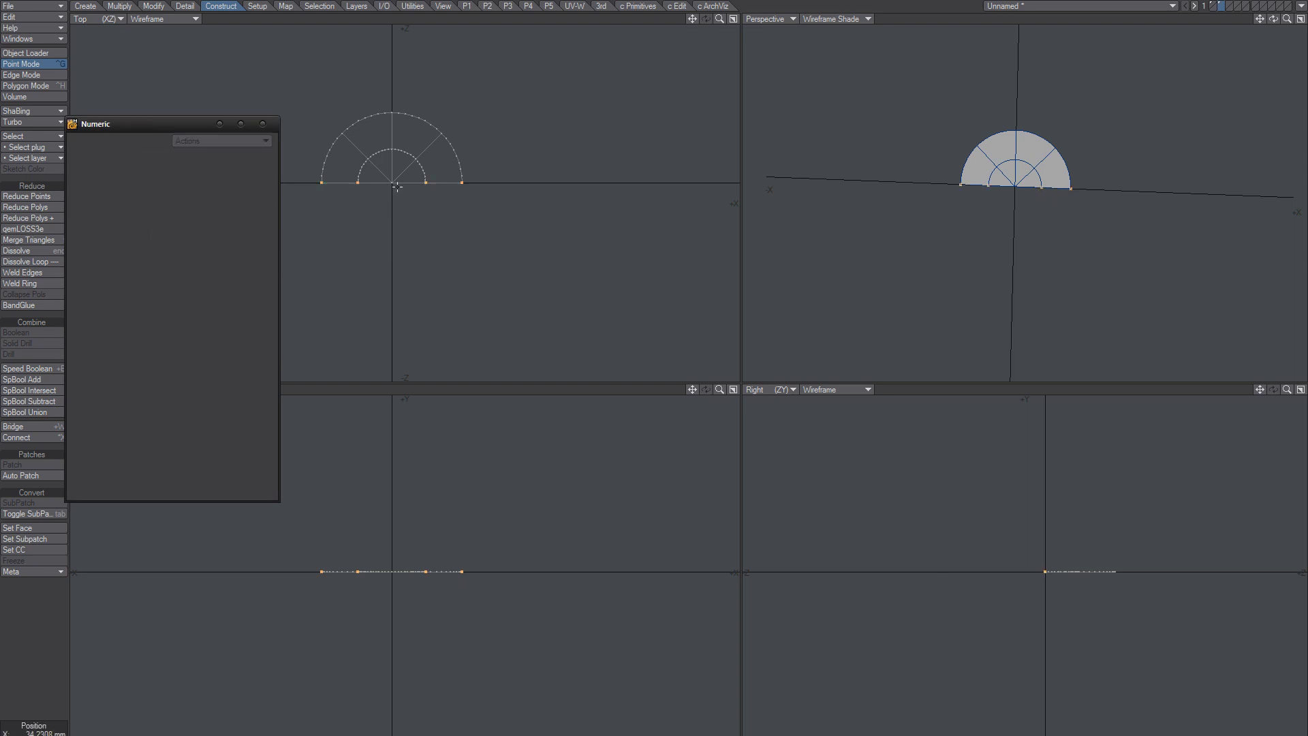
Step: Try to extend the base points, including the centre point, by about -634 mm in Z
key("space")
key("ctrl+g")
key("t")
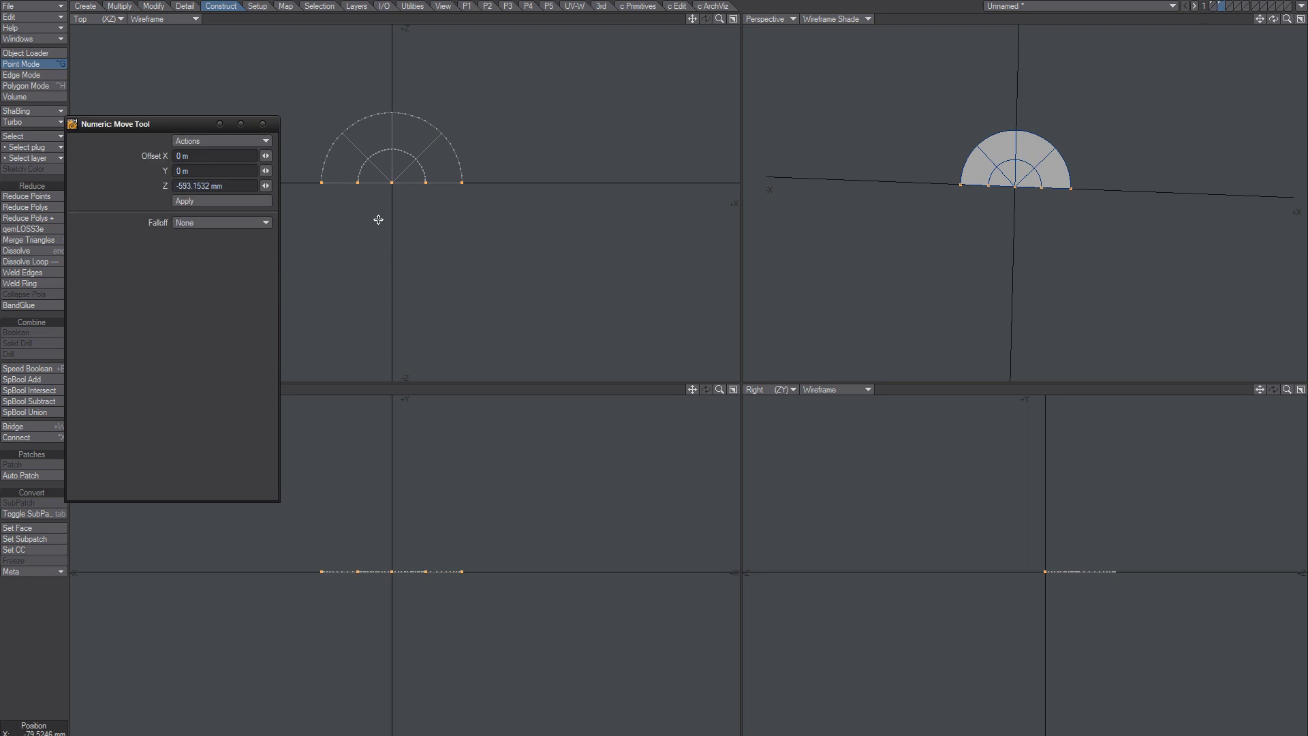
left_click_drag(392, 205, 392, 301)
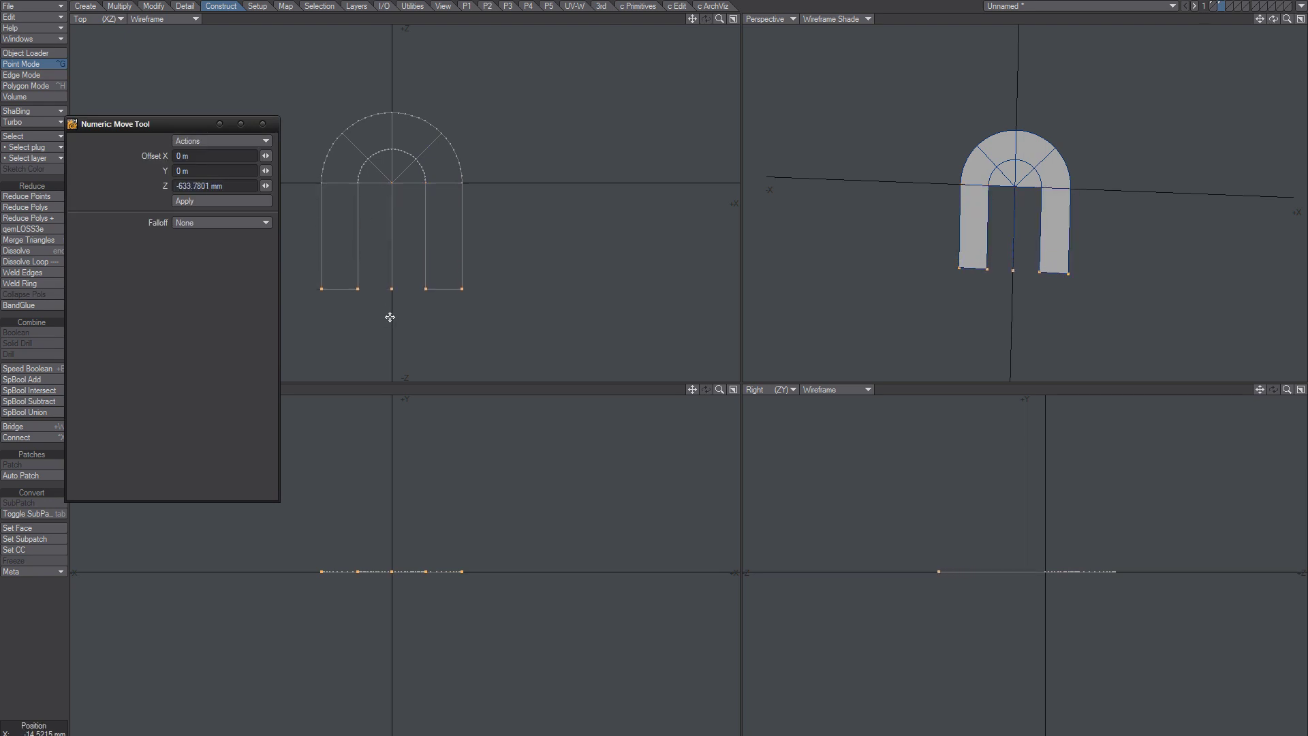
key("ctrl+z")
key("space")
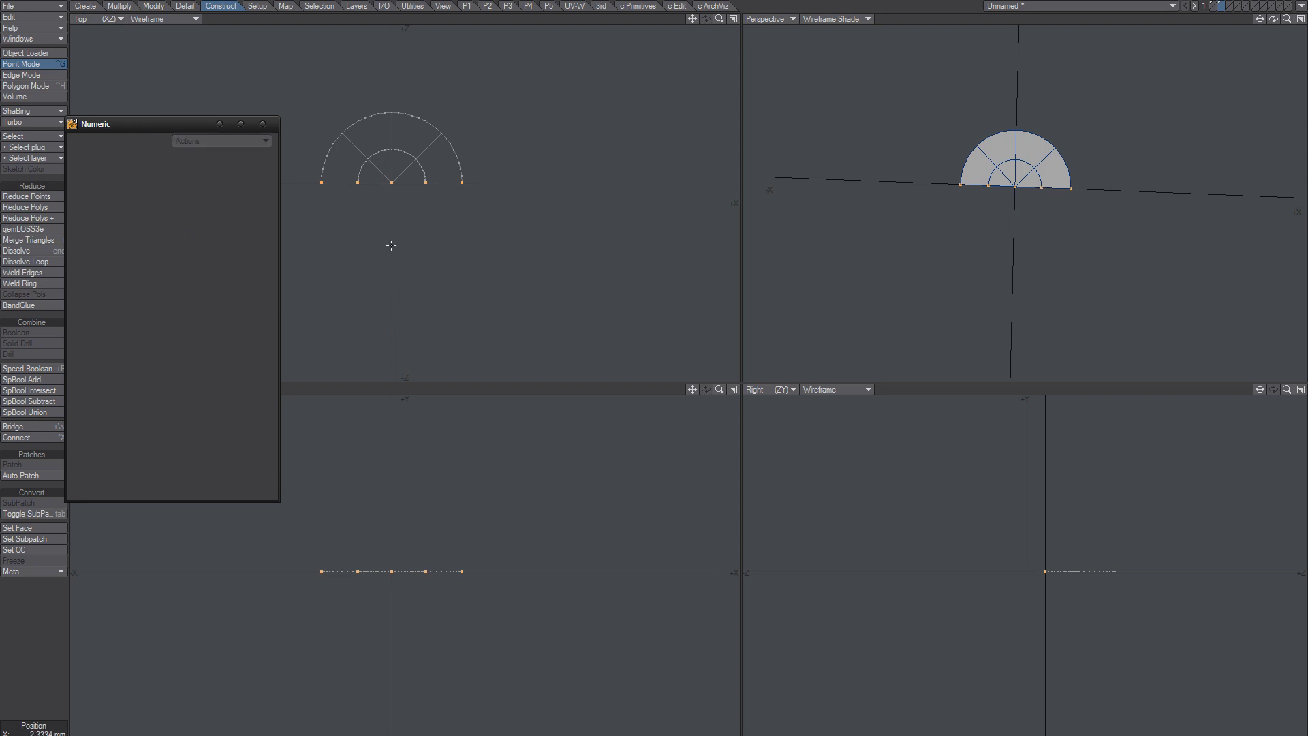
Step: Merge the overlapping points with the Automatic range and select the five points along the half disc's base
key("m")
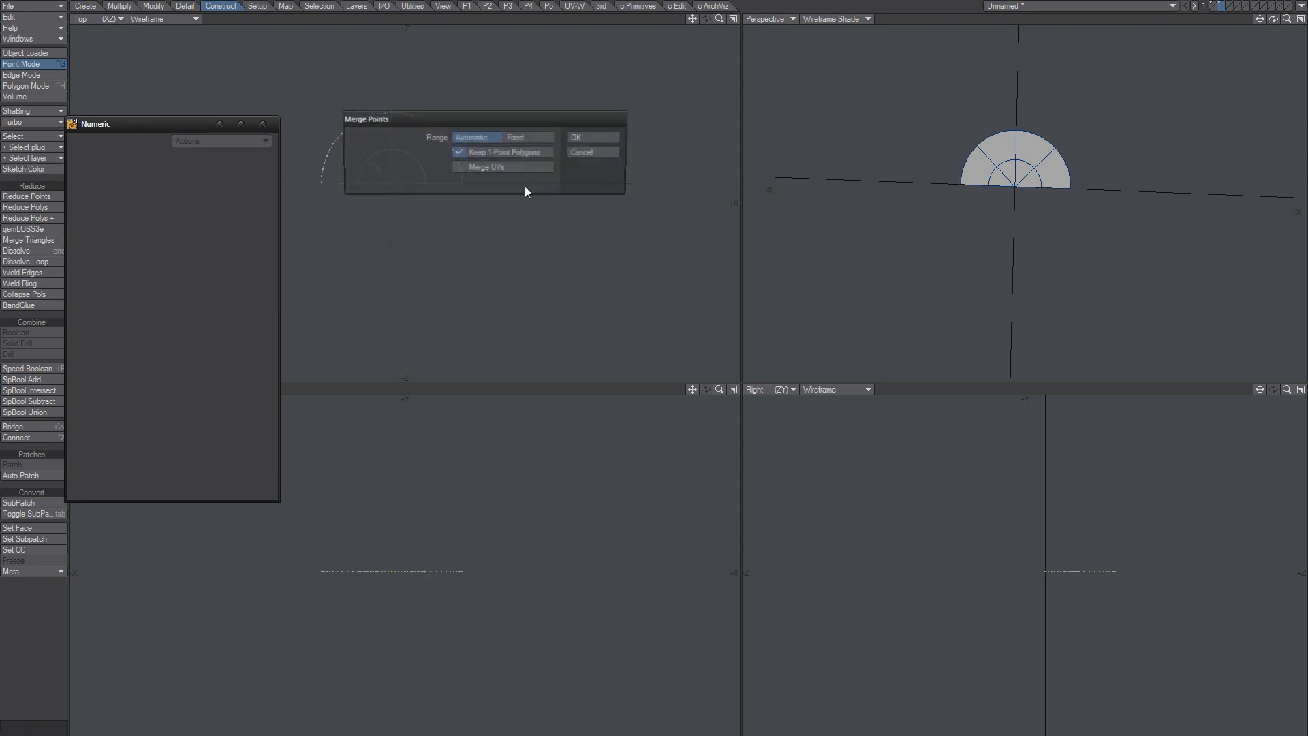
left_click(596, 137)
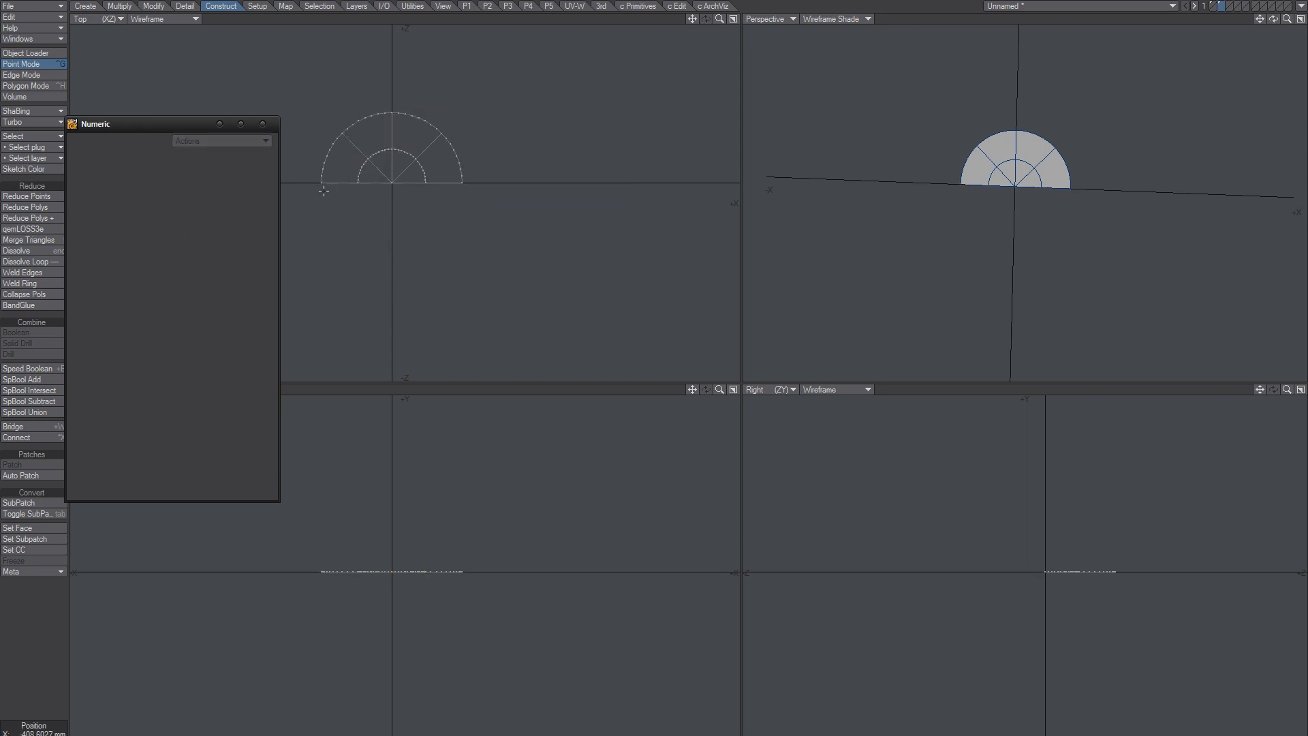
mouse_move(319, 184)
right_mouse_down()
mouse_move(423, 231)
mouse_move(476, 188)
mouse_move(465, 188)
right_mouse_up()
Step: Try to lower the extended base points with a Z offset of -1.5 m, and undo the move
key("t")
left_click_drag(387, 222, 365, 300, "ctrl")
left_click_drag(223, 189, 72, 188)
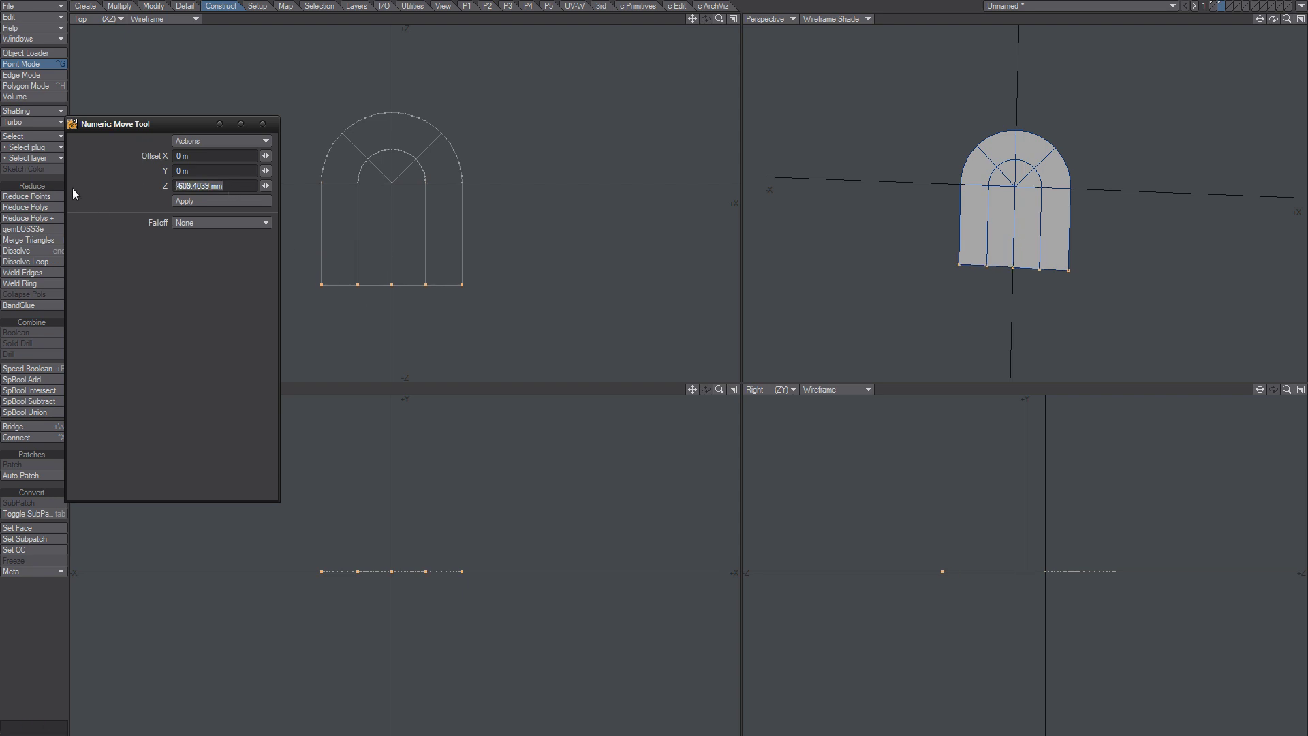
type("-1.5")
key("Tab")
left_click(188, 198)
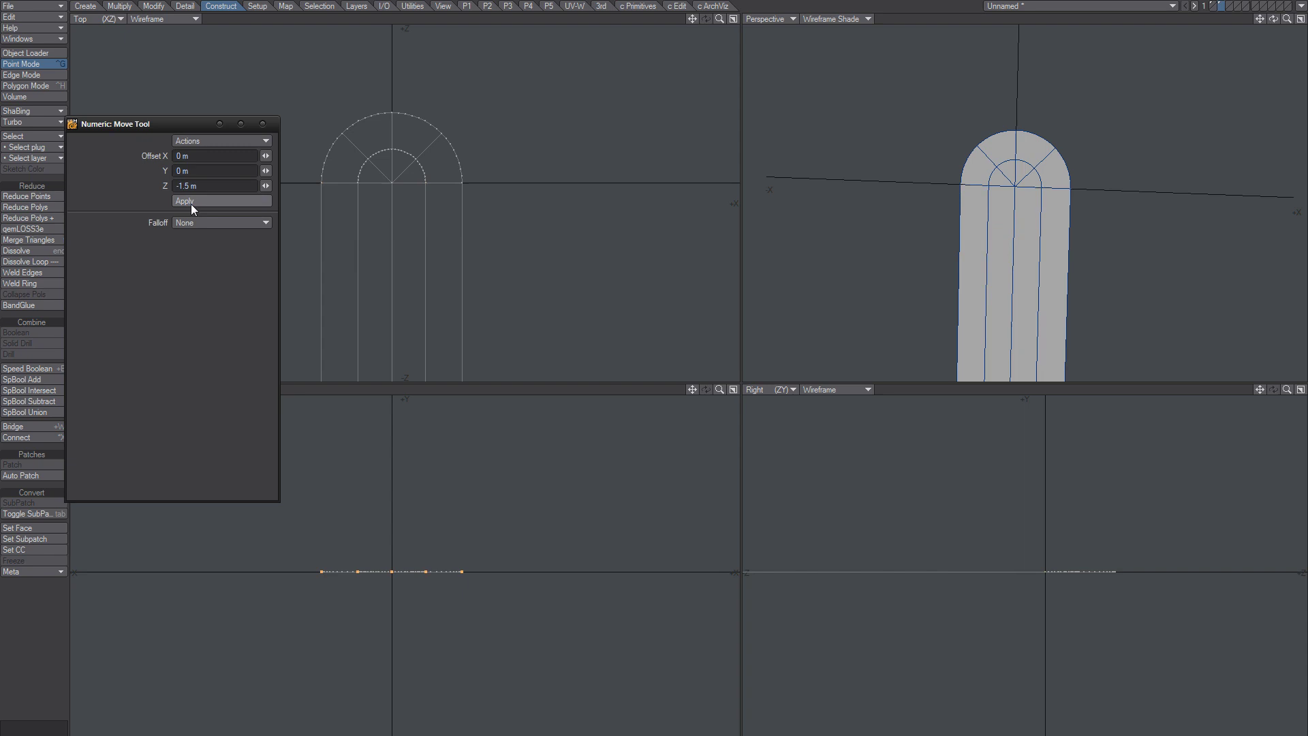
key("ctrl+z")
key("ctrl+z")
left_click(197, 204)
left_click(196, 205)
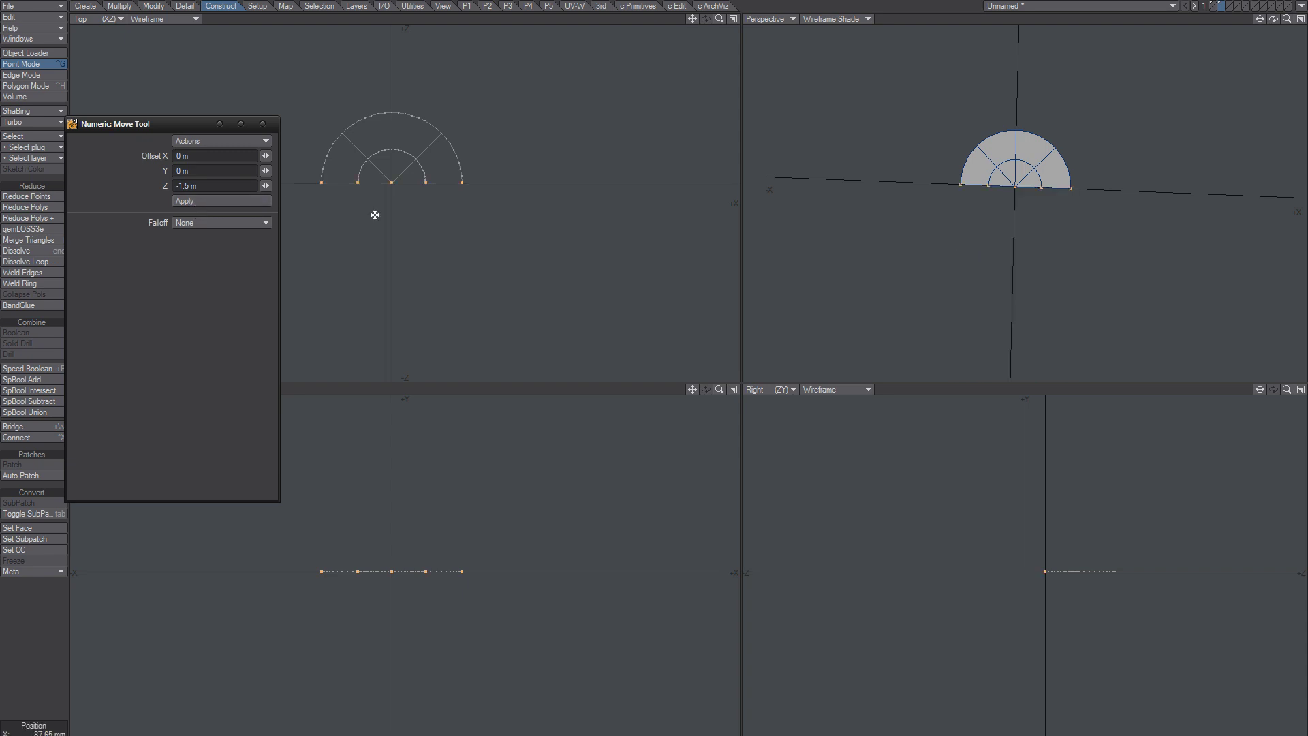
Step: Try to lower the extended base points freehand by about -987 mm in Z, and undo the move
left_click_drag(388, 190, 388, 345)
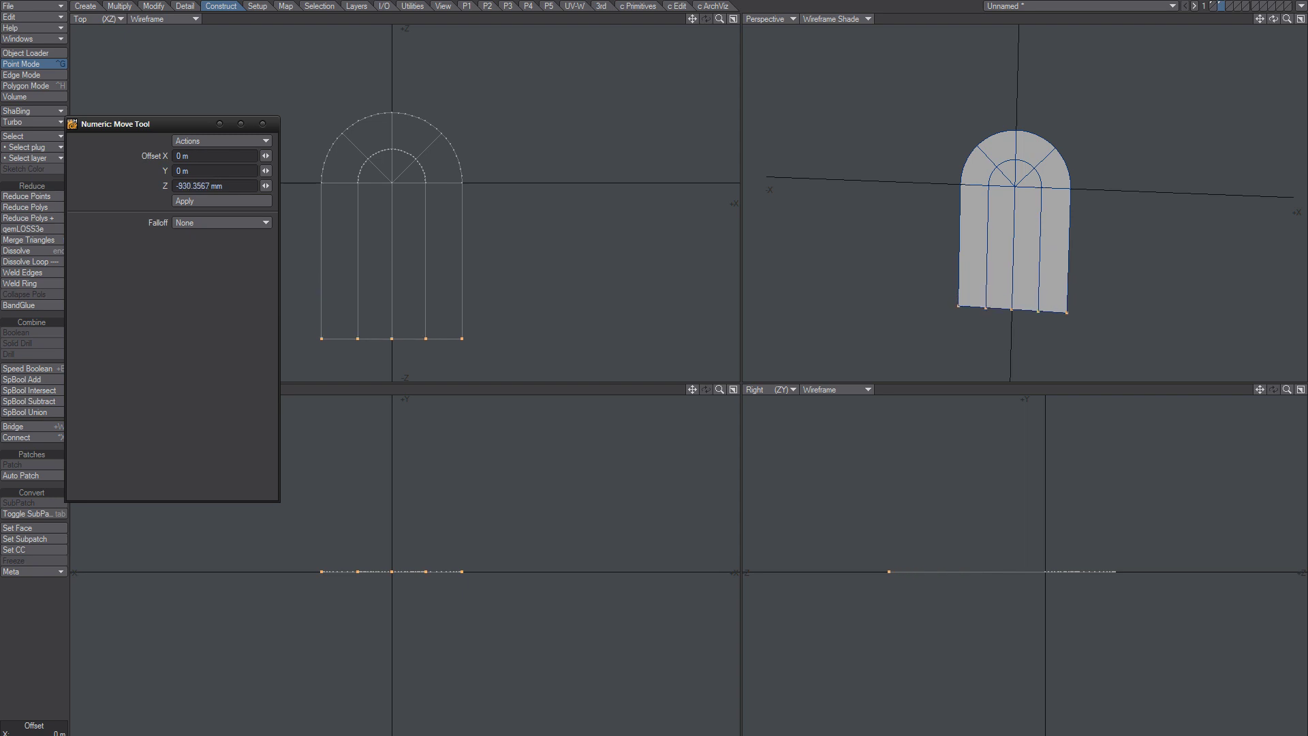
left_click_drag(388, 346, 365, 345)
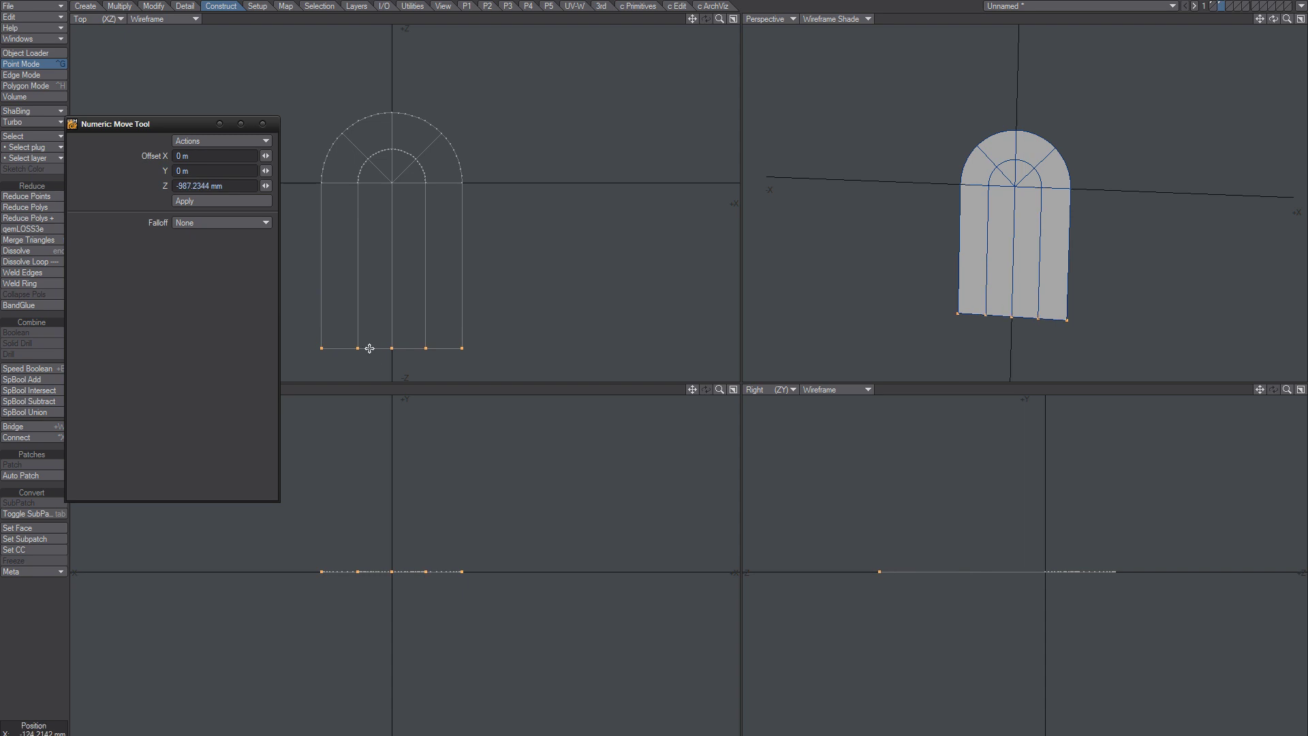
key("ctrl+z")
Step: Move the extended base points by -1 m in Z to form the rectangular lower part, and clear the selection
left_click_drag(238, 187, 2, 194)
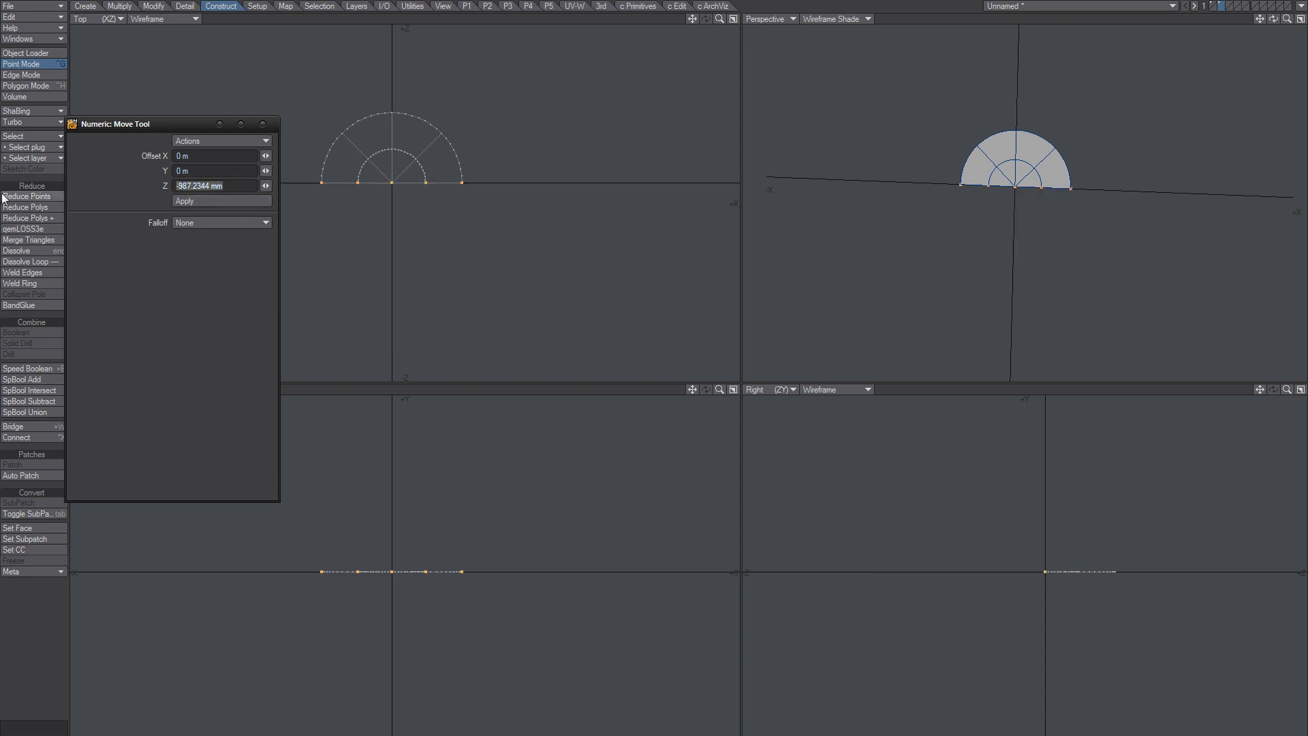
type("-1")
key("Tab")
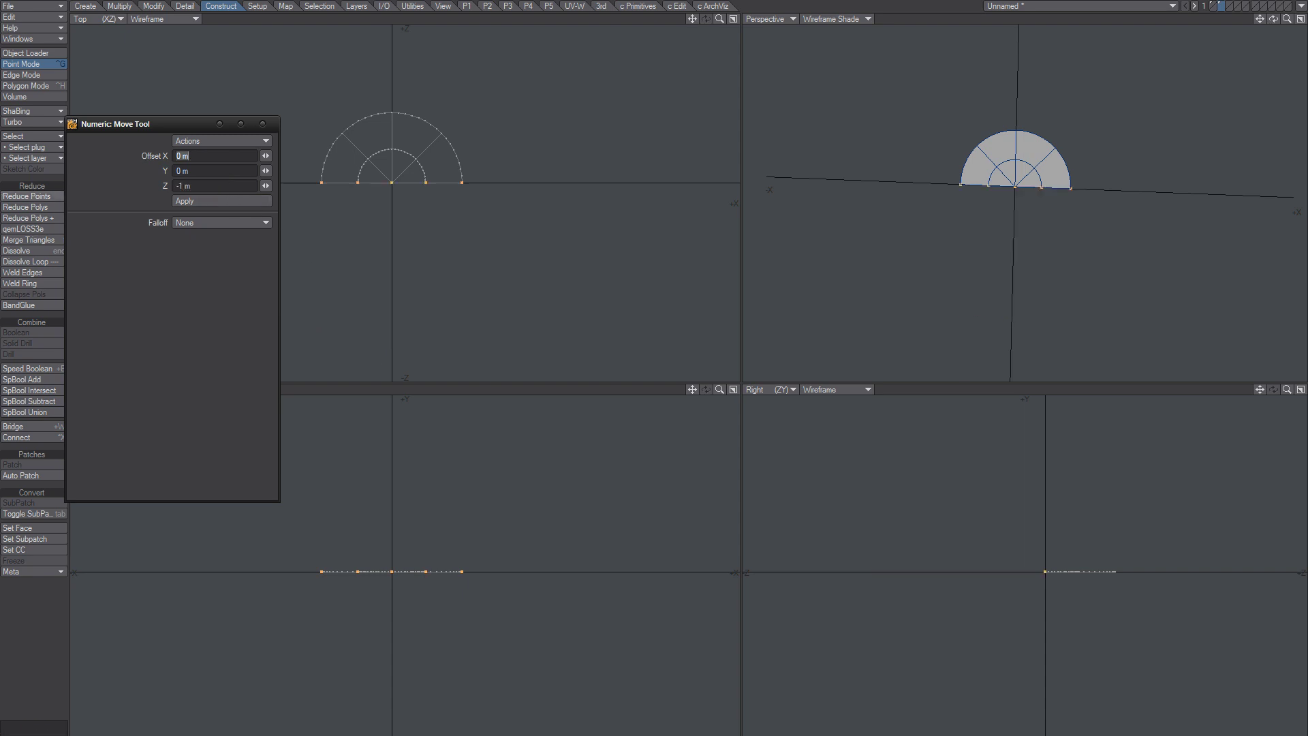
left_click(190, 202)
left_click(263, 124)
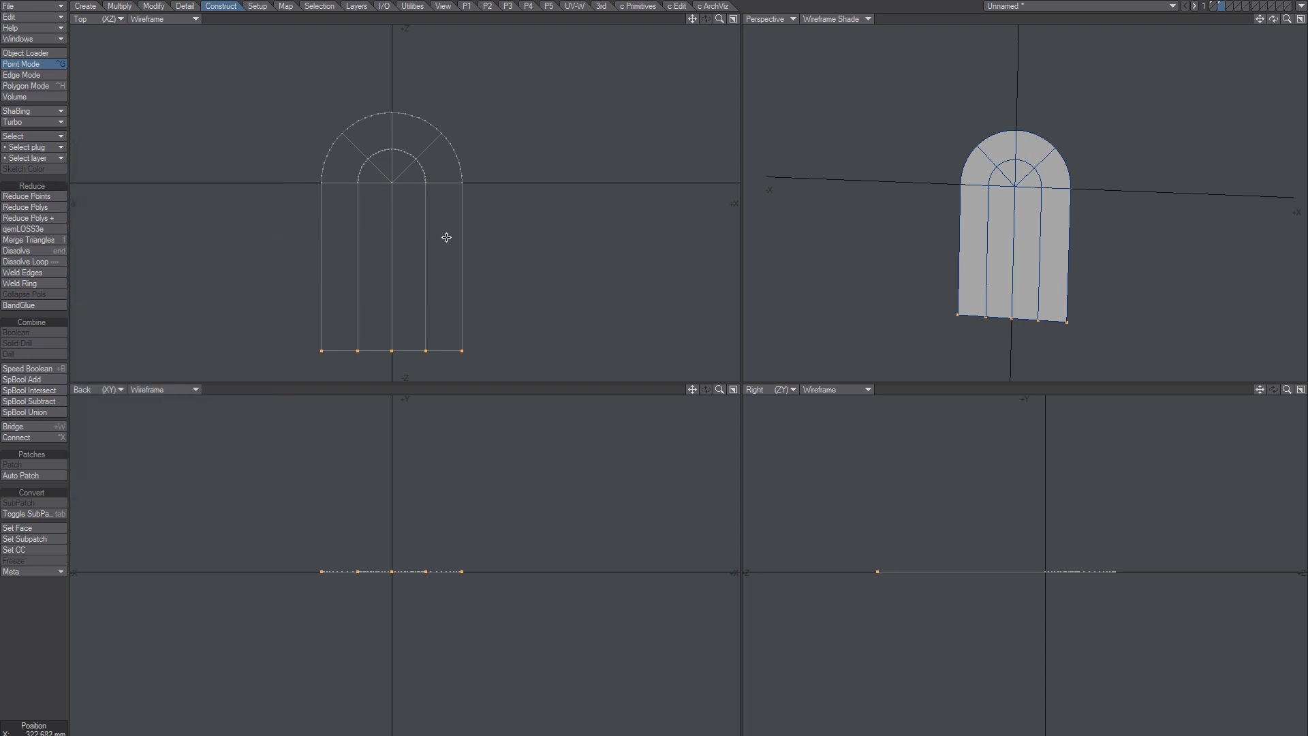
key("space")
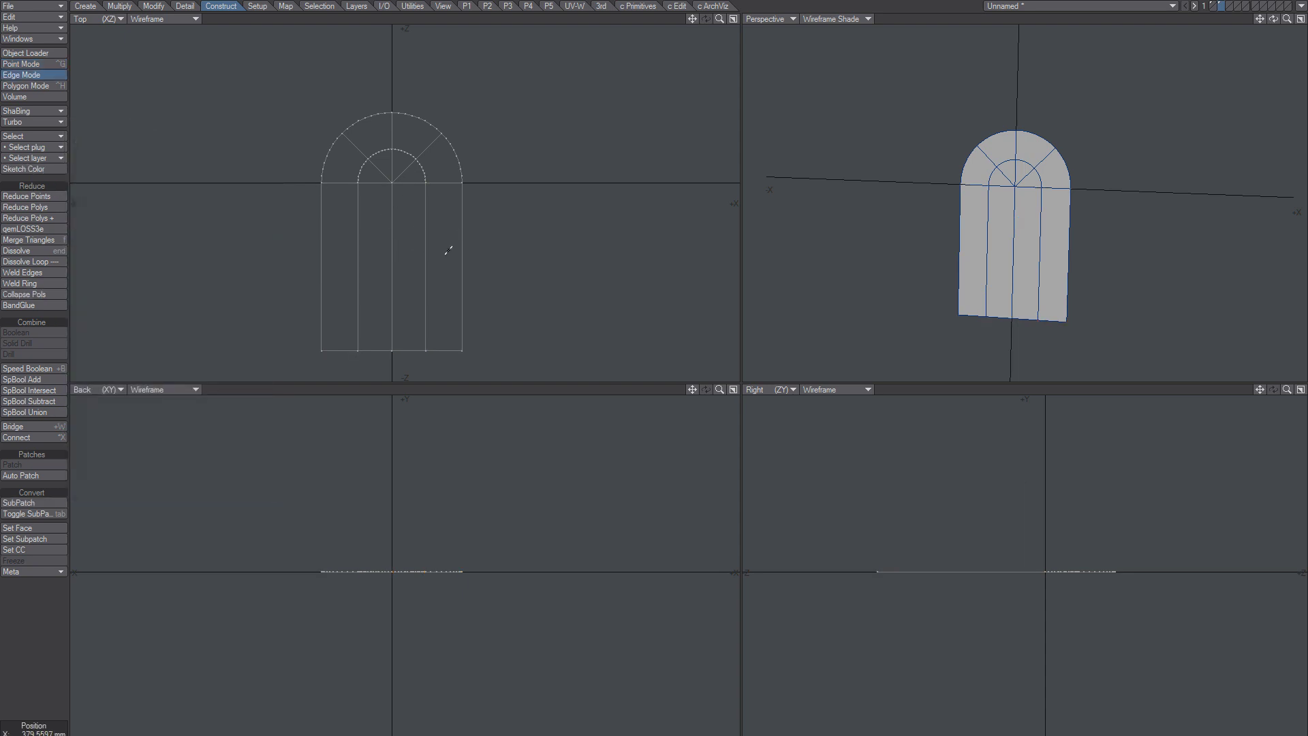
Step: Cut the lower part's five vertical edges into thirds, with terminate cuts enabled
left_click_drag(447, 251, 266, 270)
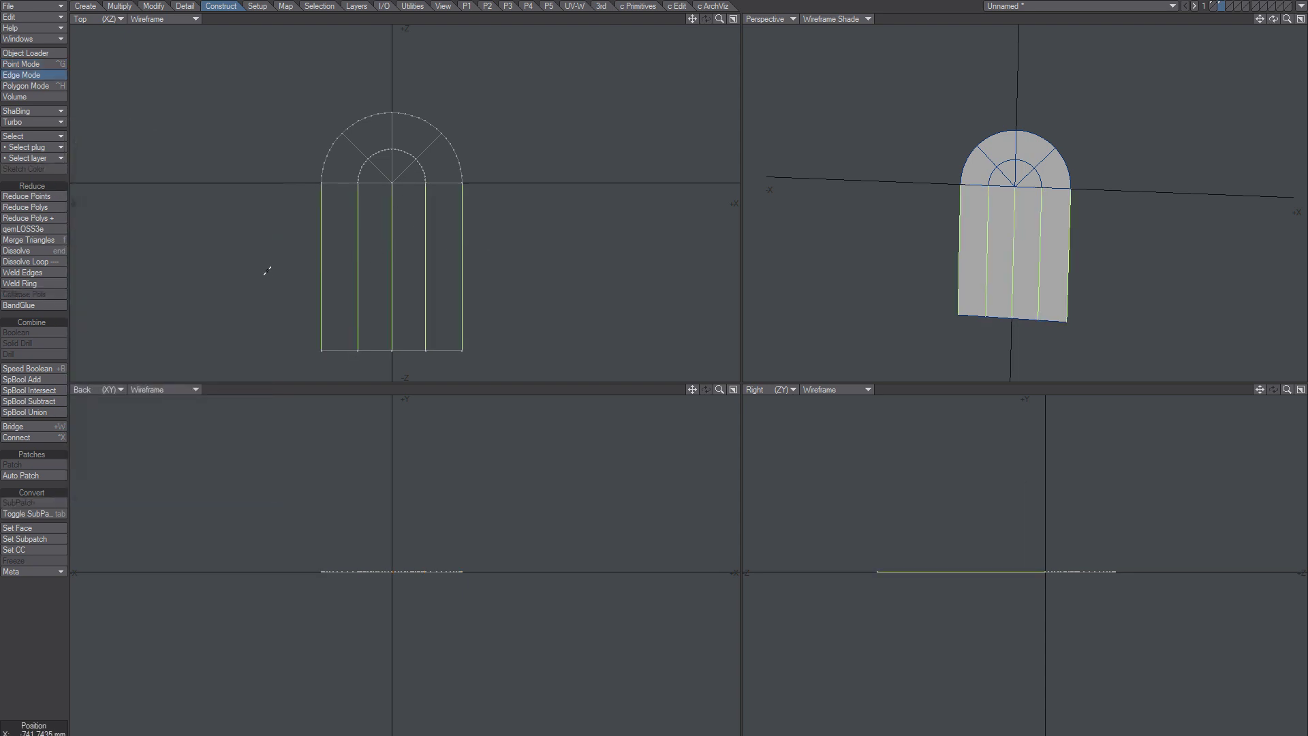
key("shift+u")
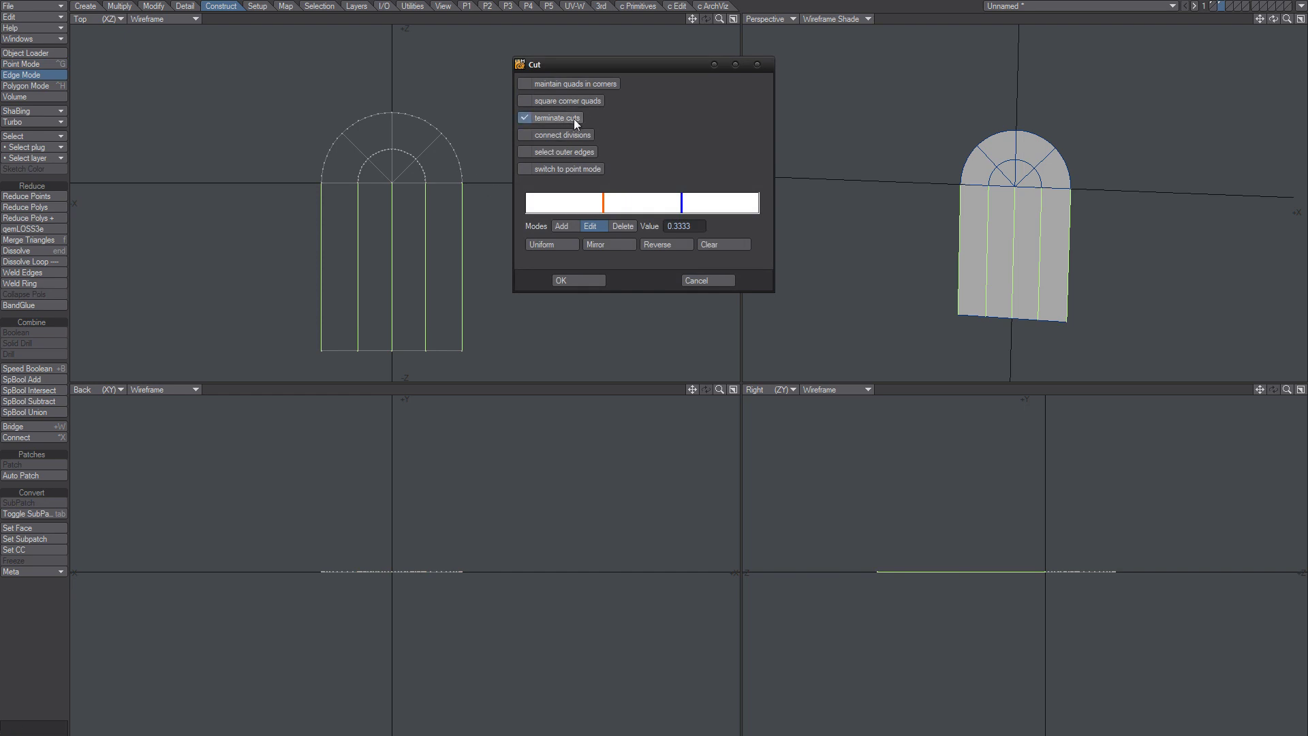
left_click(578, 280)
key("space")
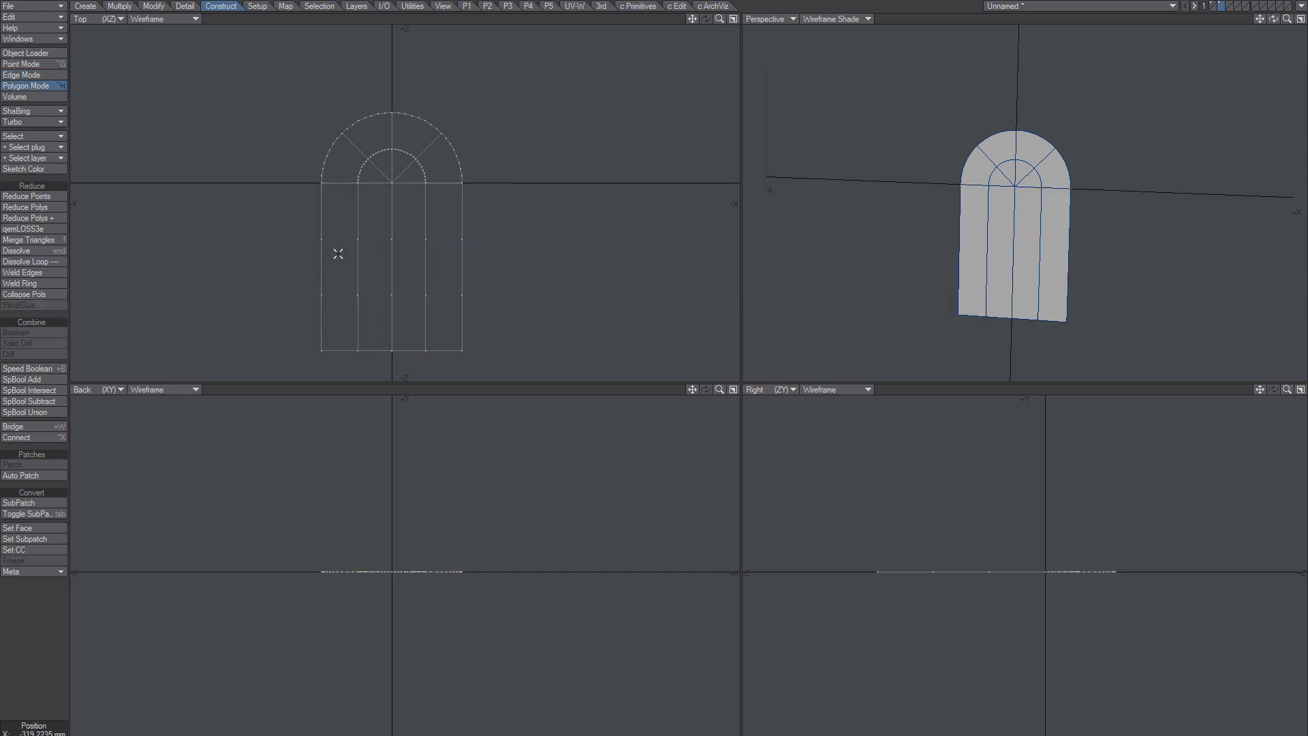
Step: Connect the new cut points across the lower part in two rows to form the horizontal divisions, and clear the selection
key("space")
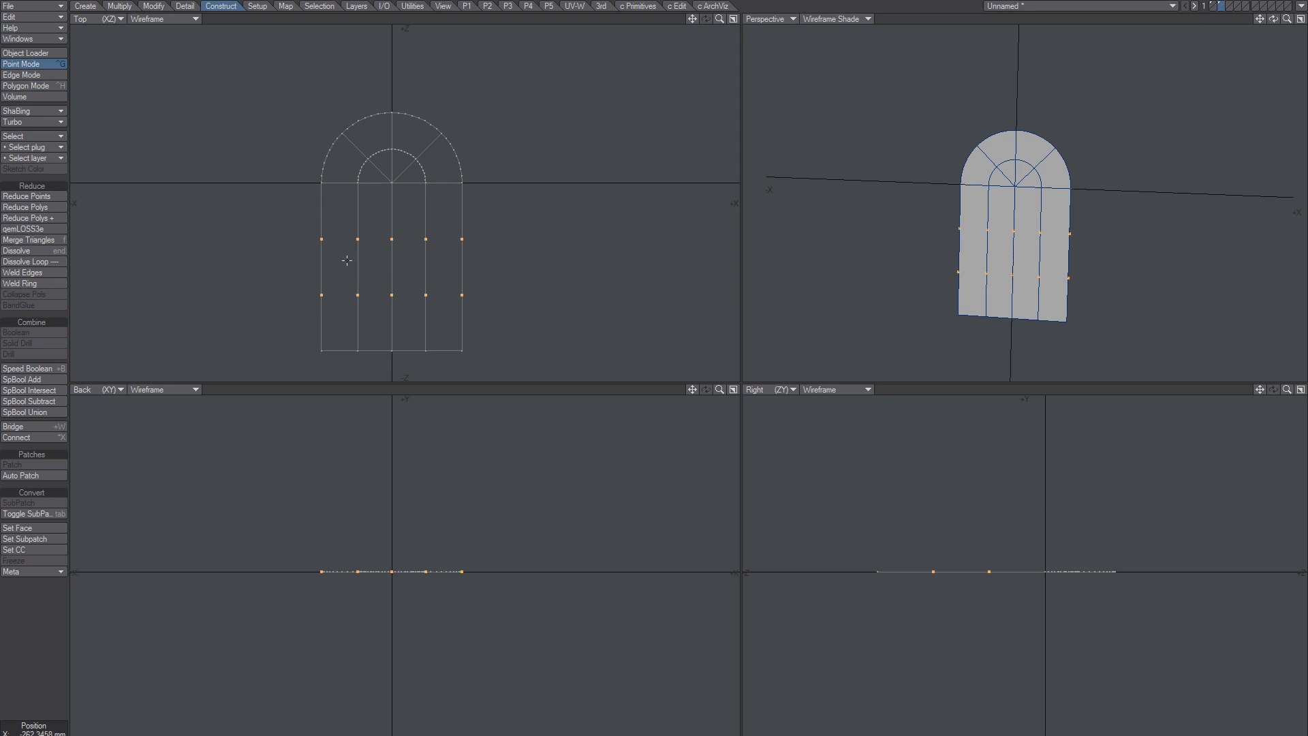
mouse_move(305, 265)
right_mouse_down()
mouse_move(282, 292)
mouse_move(485, 269)
right_mouse_up()
key("ctrl+l")
key("/")
left_click_drag(316, 295, 334, 295)
key("alt+x")
key("/")
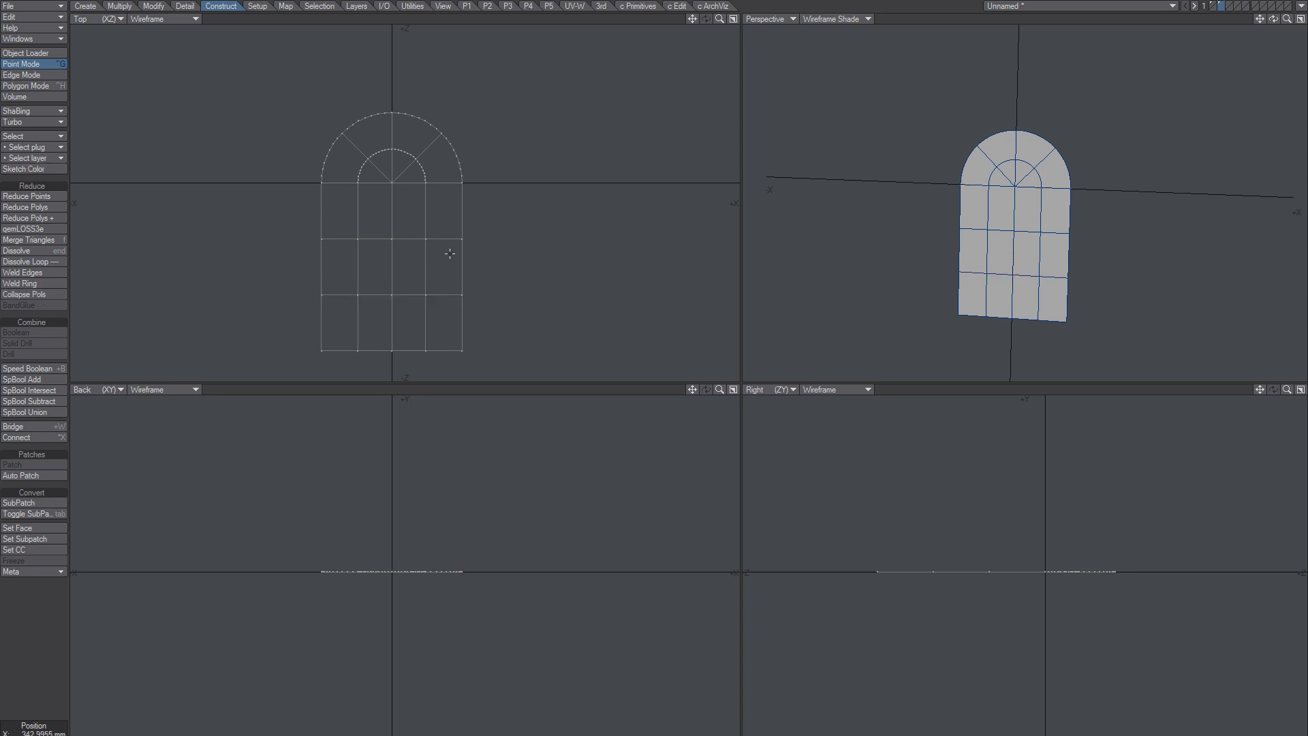
Step: Try freehand inset bevels on all the window polygons, the second about 7.6 mm, and undo each one
key("ctrl+h")
left_click_drag(414, 227, 409, 227)
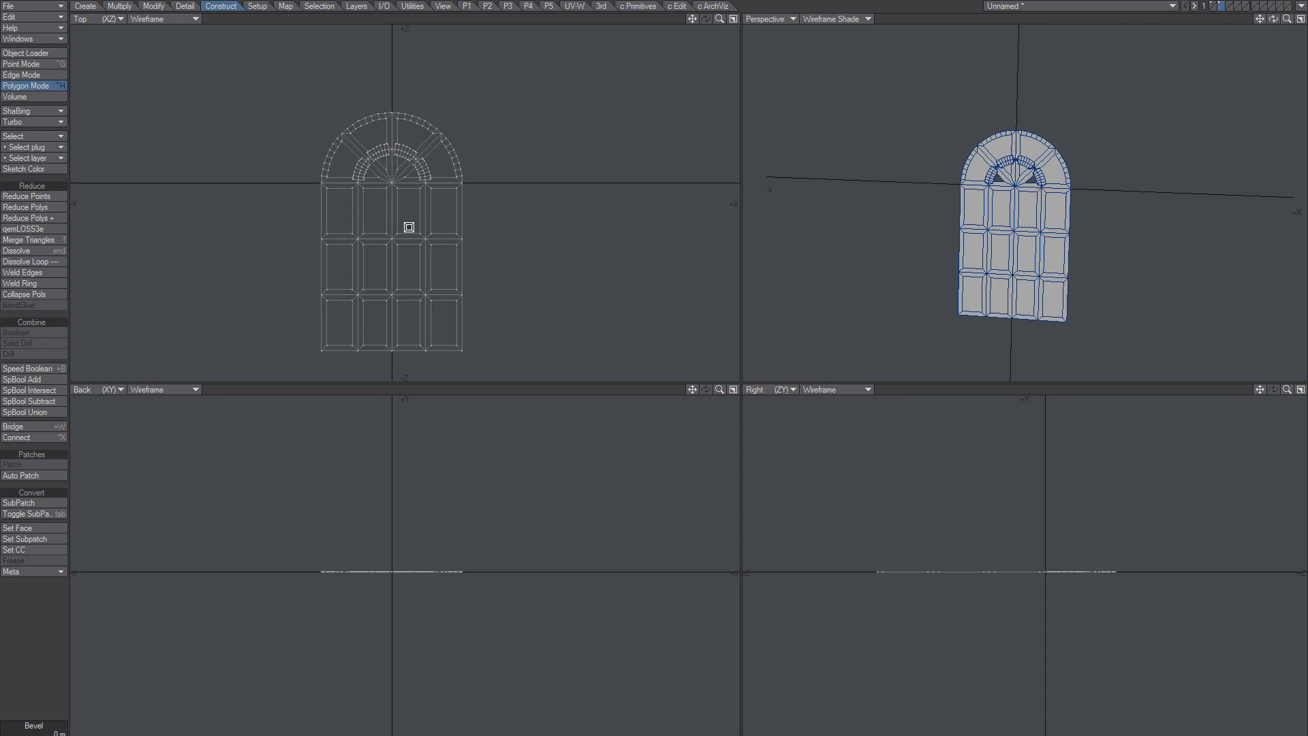
key("ctrl+z")
left_click_drag(411, 179, 557, 151, "ctrl+alt")
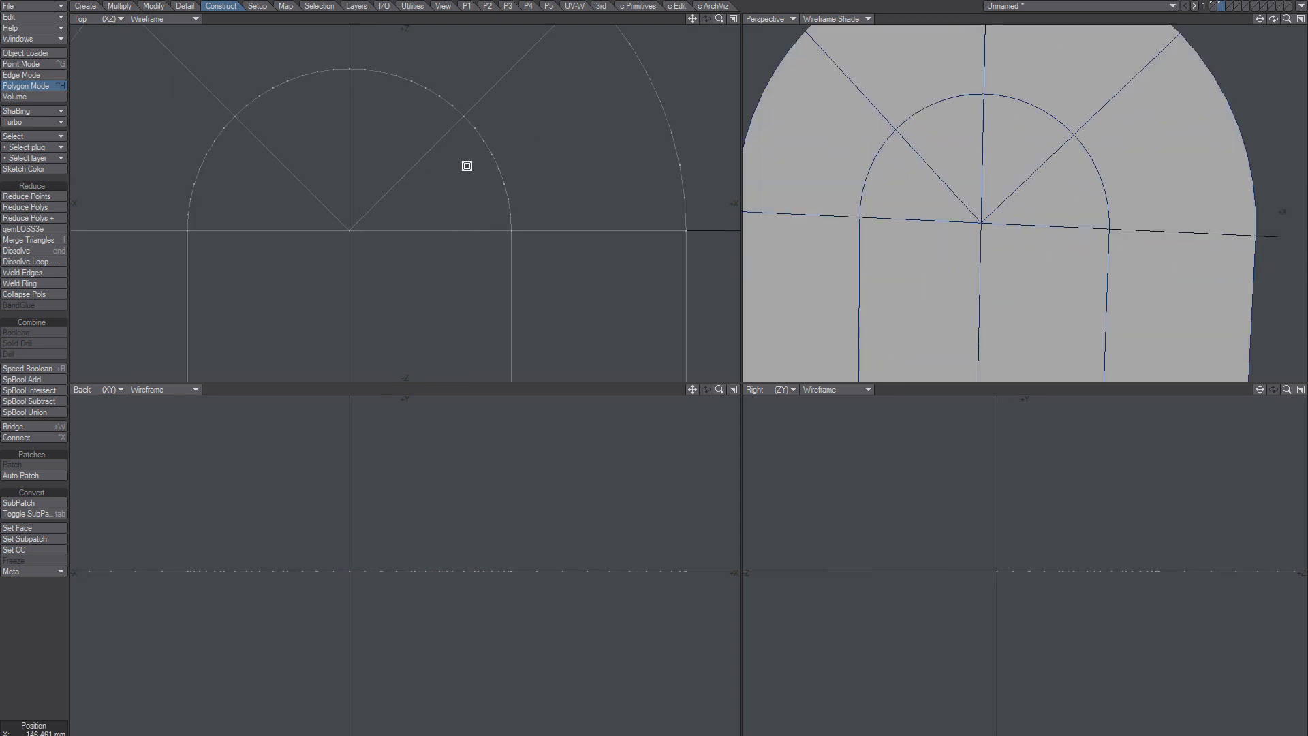
left_click_drag(468, 165, 461, 167)
key("space")
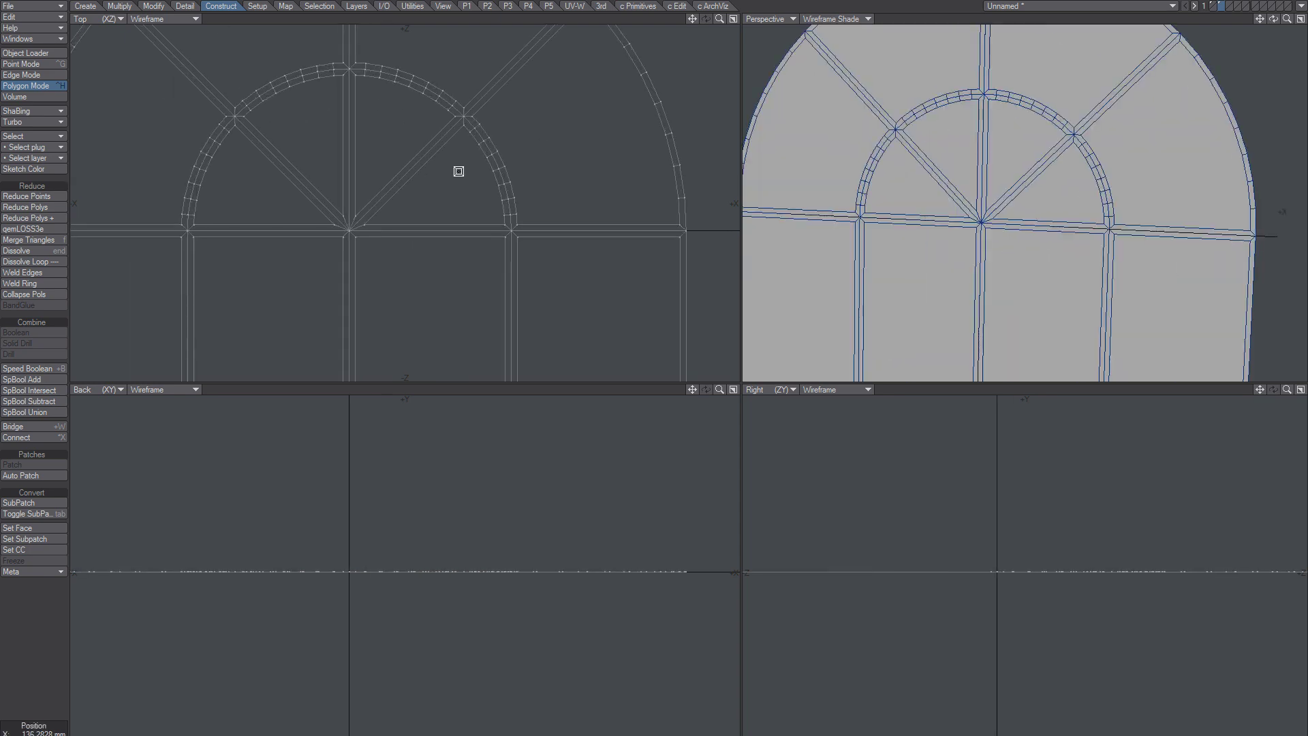
key("ctrl+z")
Step: Try beveling all the window polygons numerically with an inset of 15 mm and then 10 mm, and undo the bevel
key("b")
key("n")
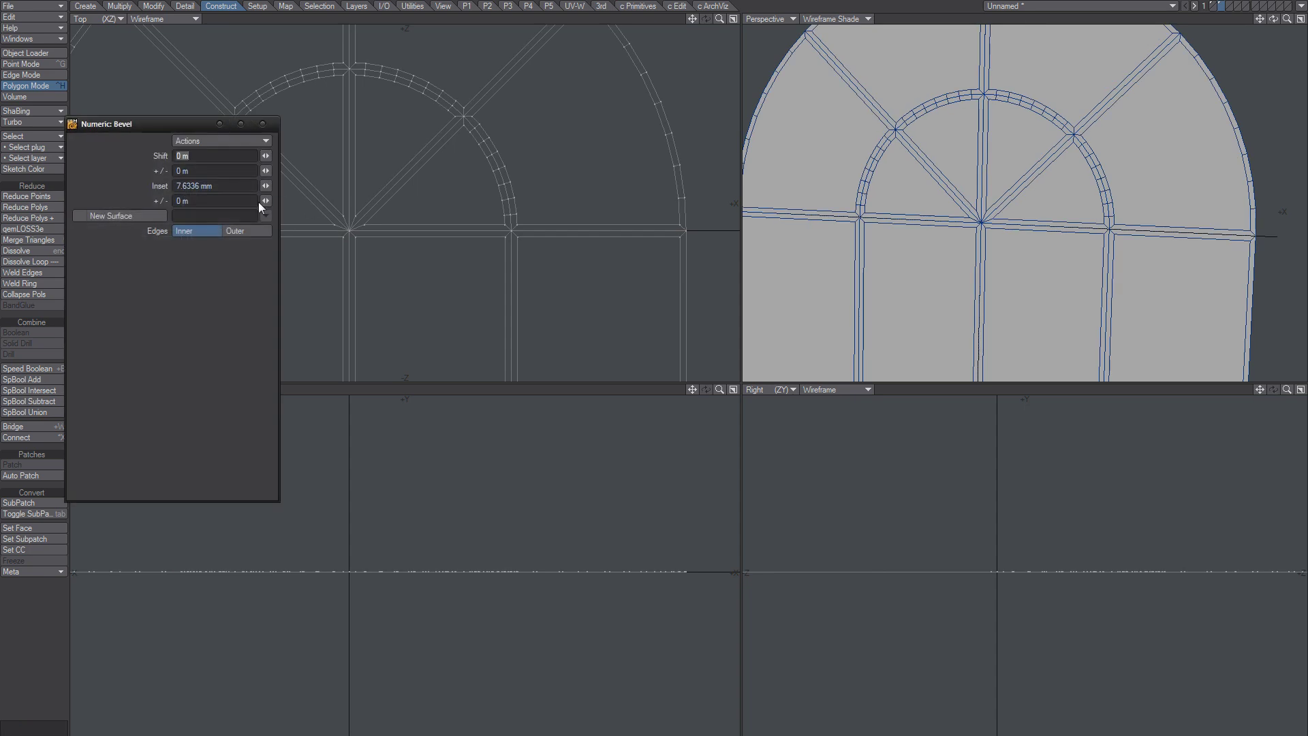
double_click(198, 185)
type("15")
key("Tab")
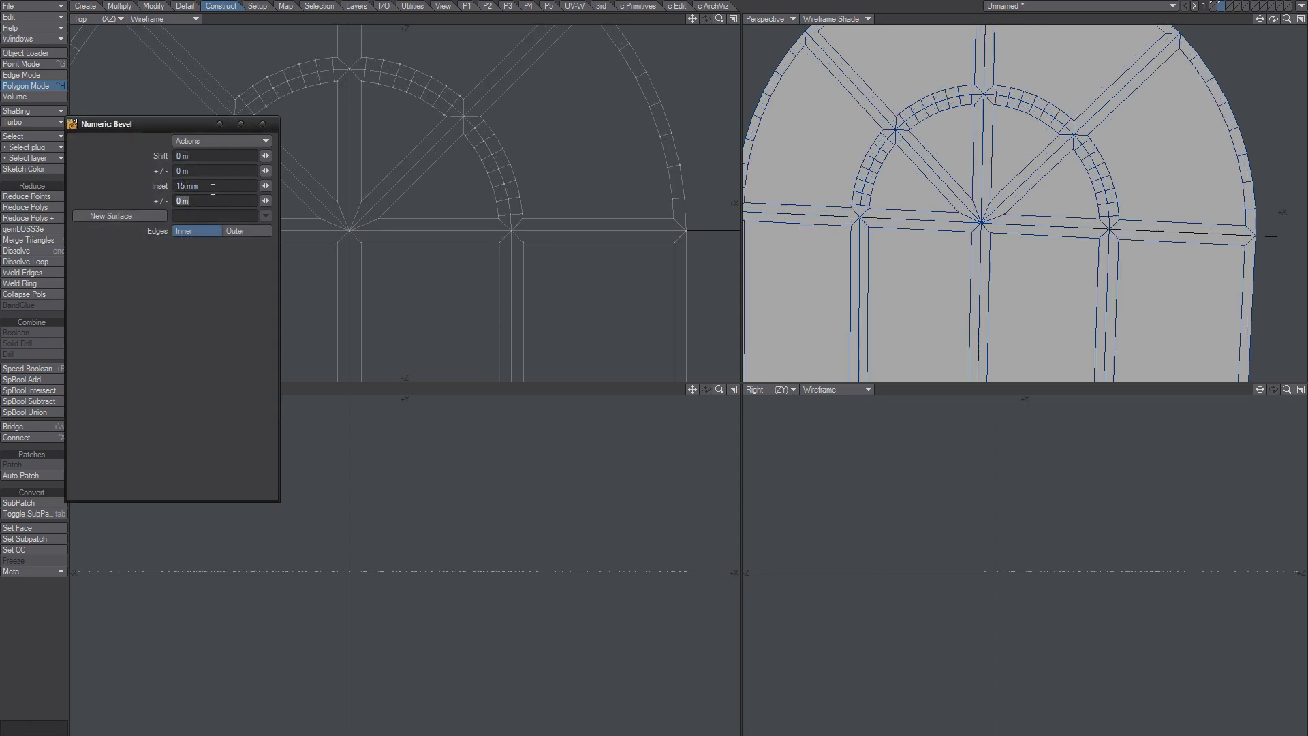
double_click(213, 186)
type("10")
key("Tab")
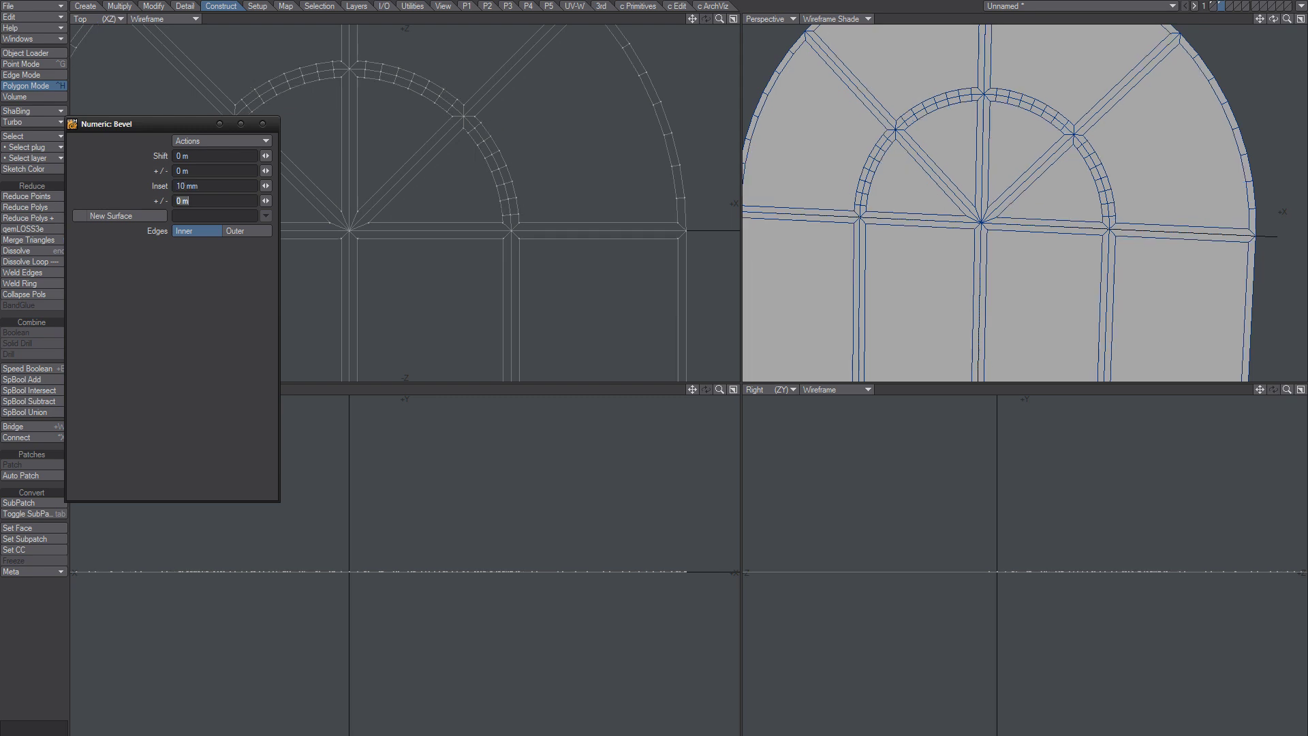
left_click(263, 124)
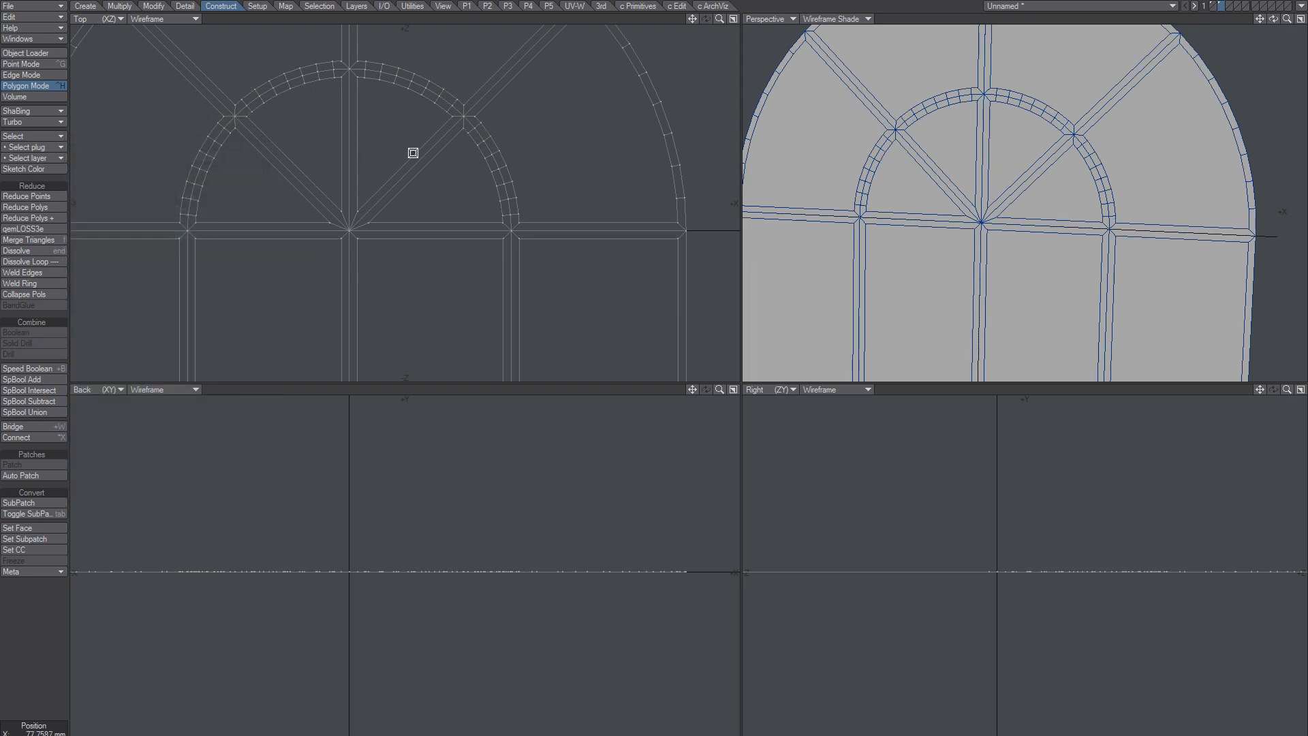
scroll(384, 182, "down", 3)
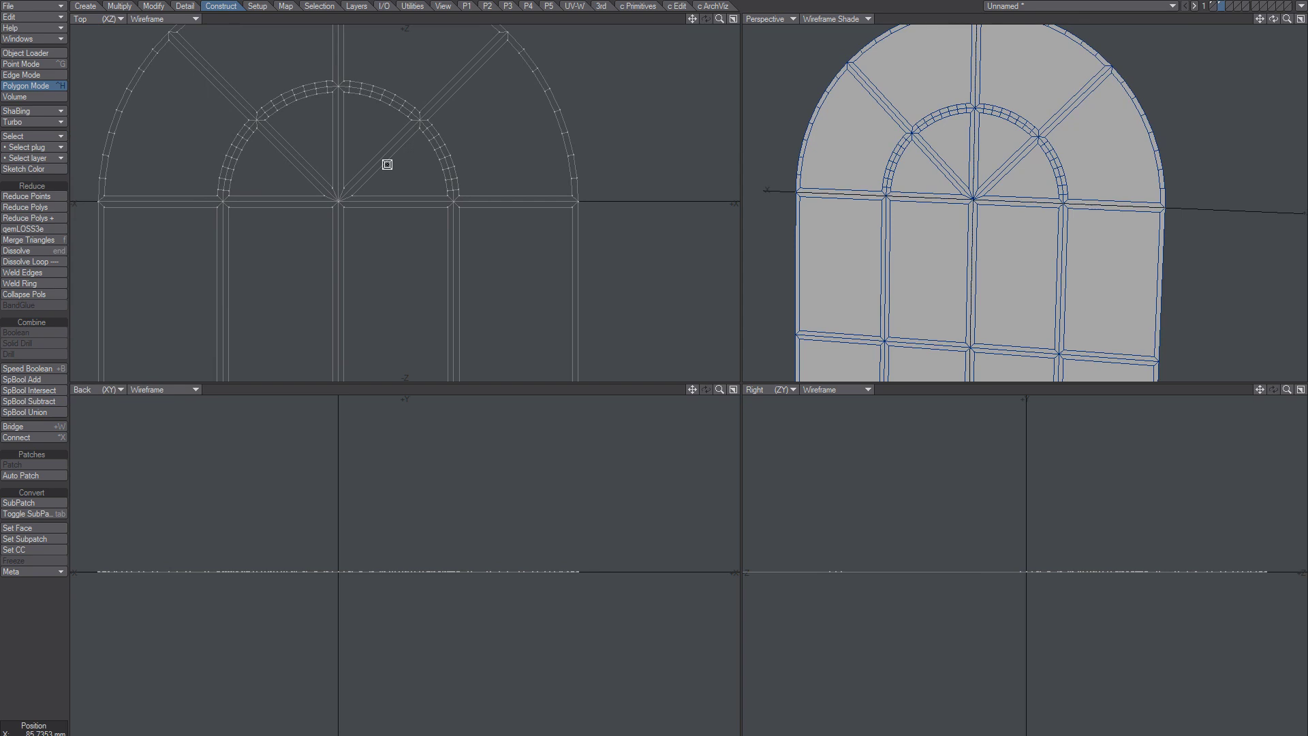
scroll(403, 254, "down", 3)
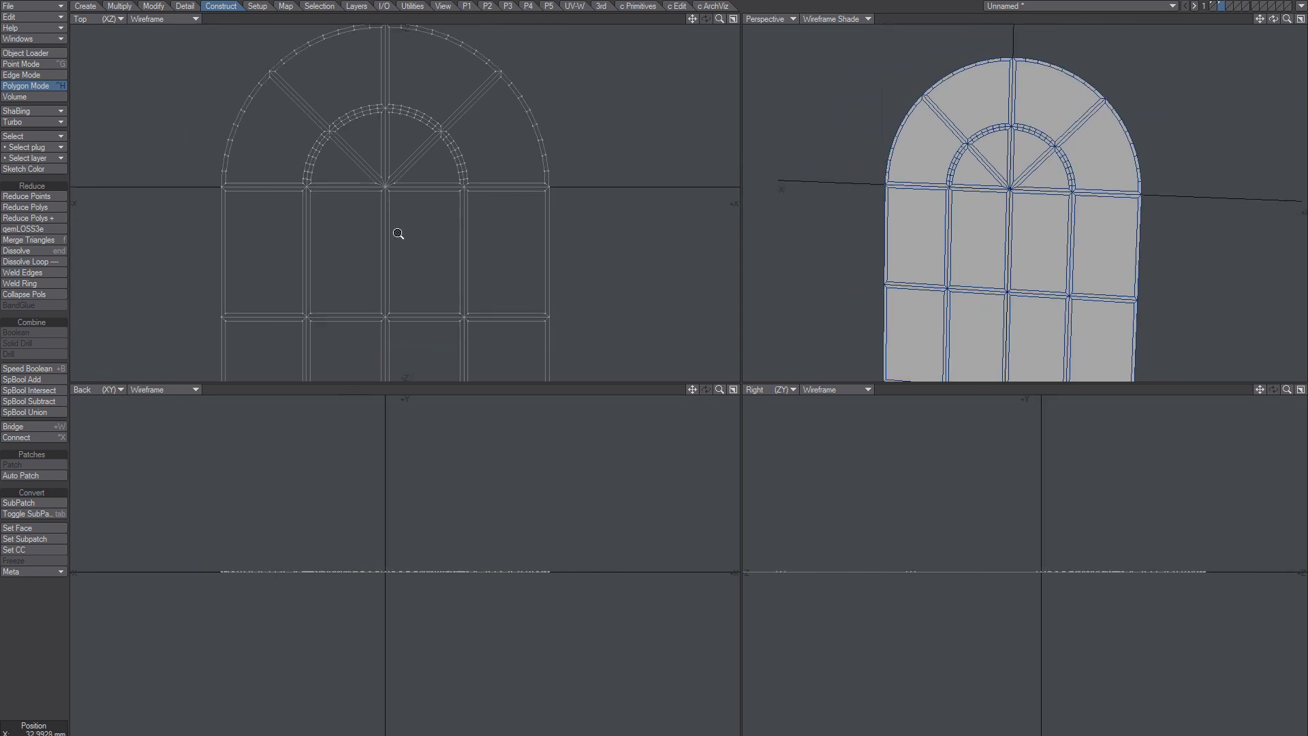
key("ctrl+z")
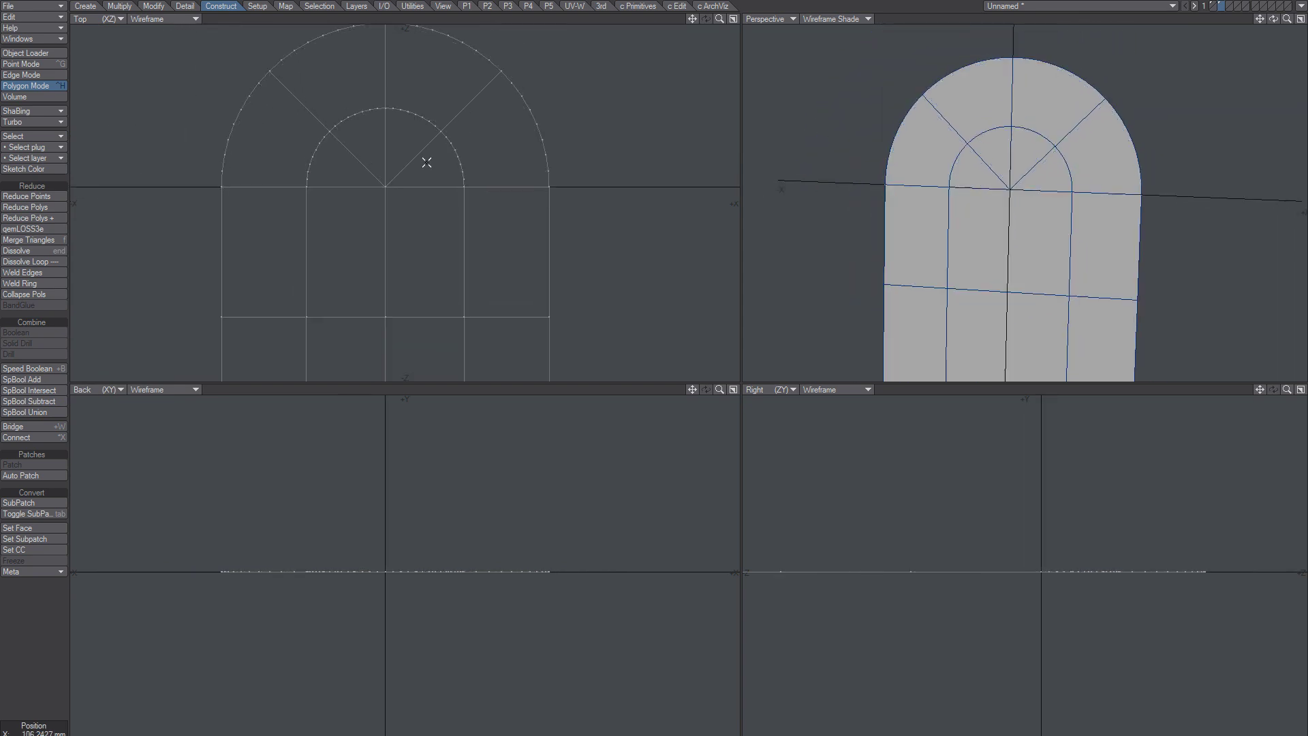
Step: Select all points of the window, save them as the point selection set Group, and clear the selection
key("ctrl+g")
mouse_move(463, 159)
right_mouse_down()
mouse_move(412, 260)
mouse_move(539, 191)
right_mouse_up()
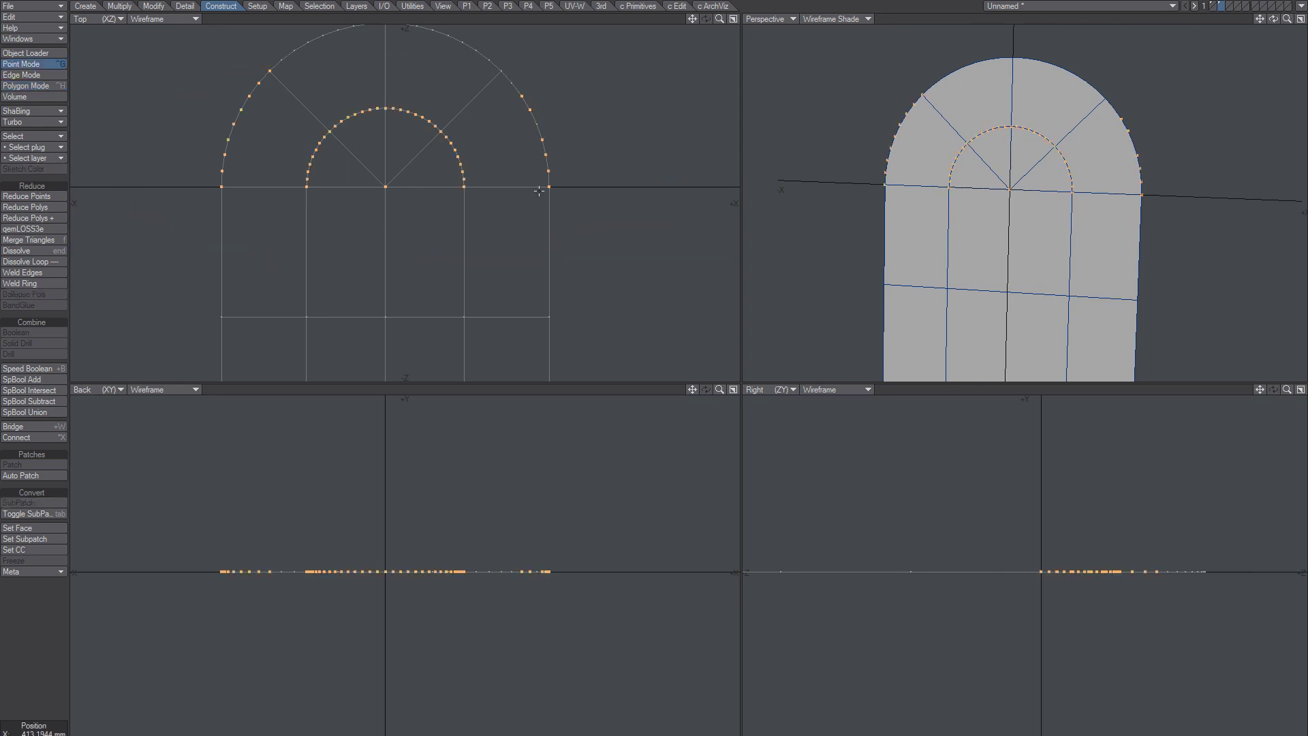
key("slash")
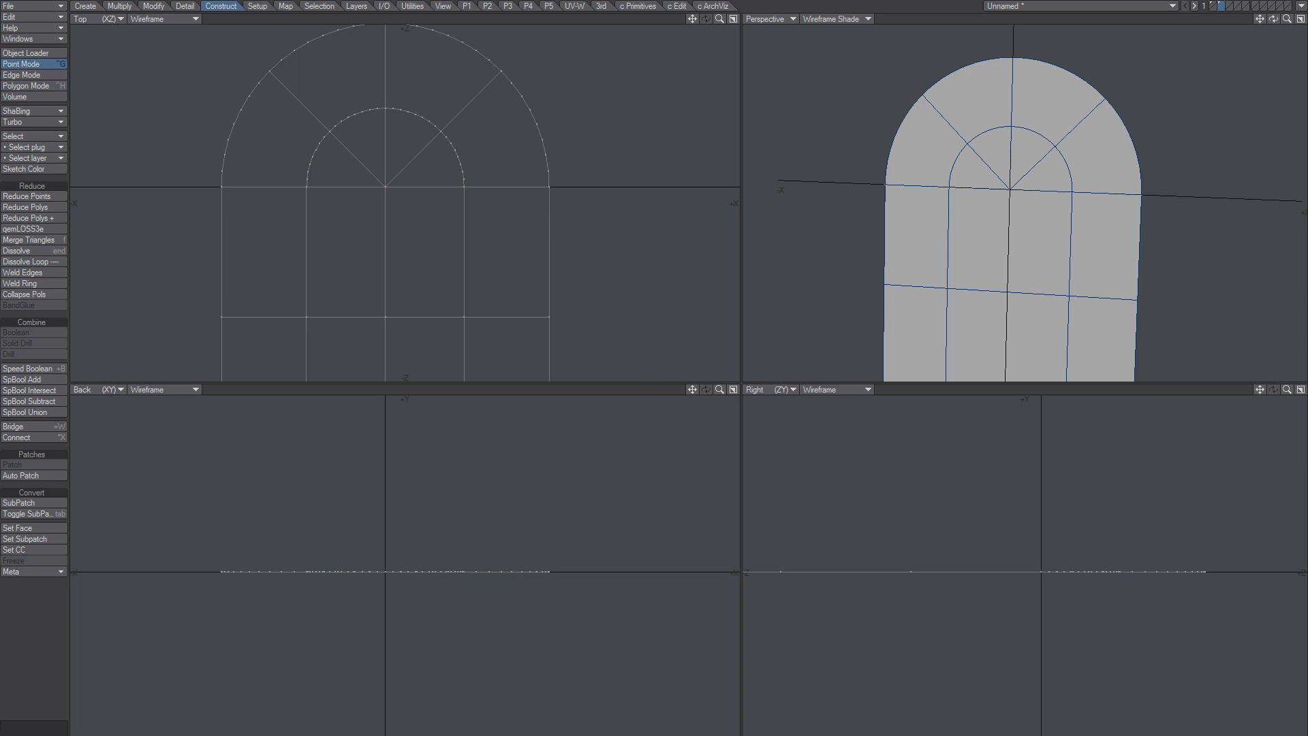
key("quotedbl")
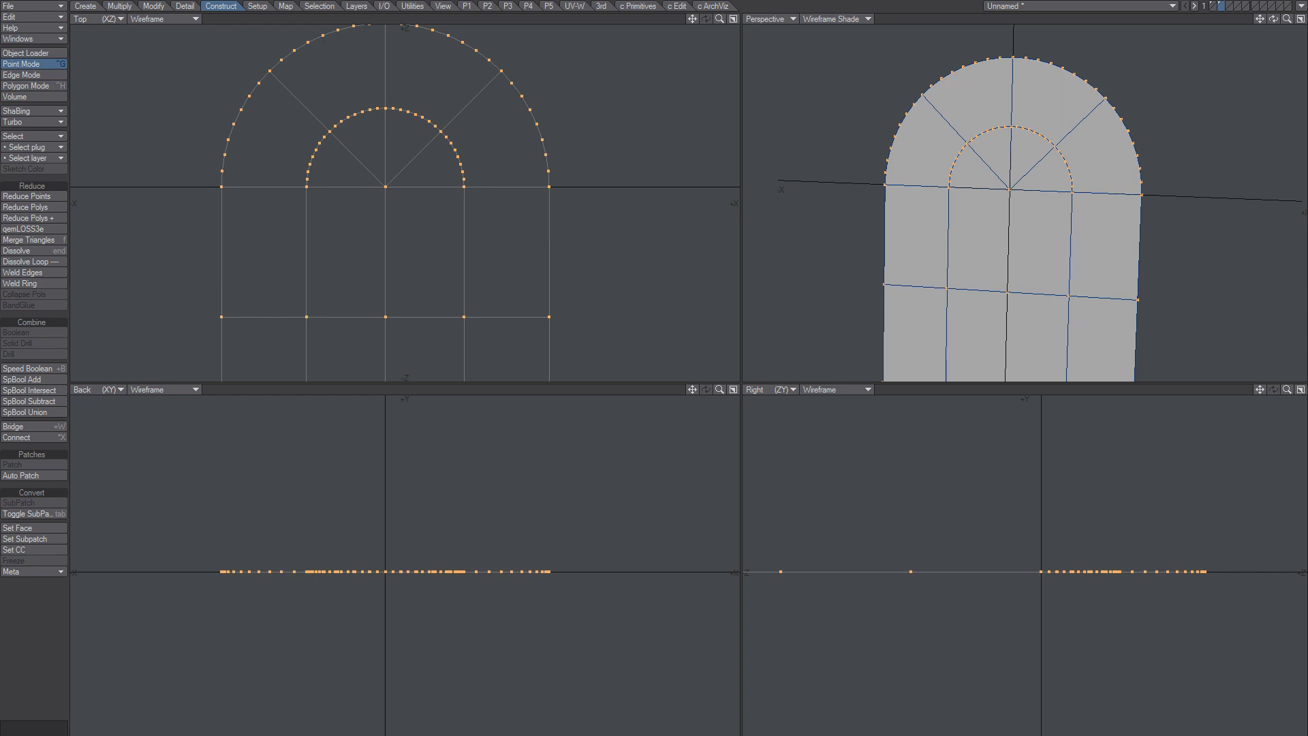
key("shift+s")
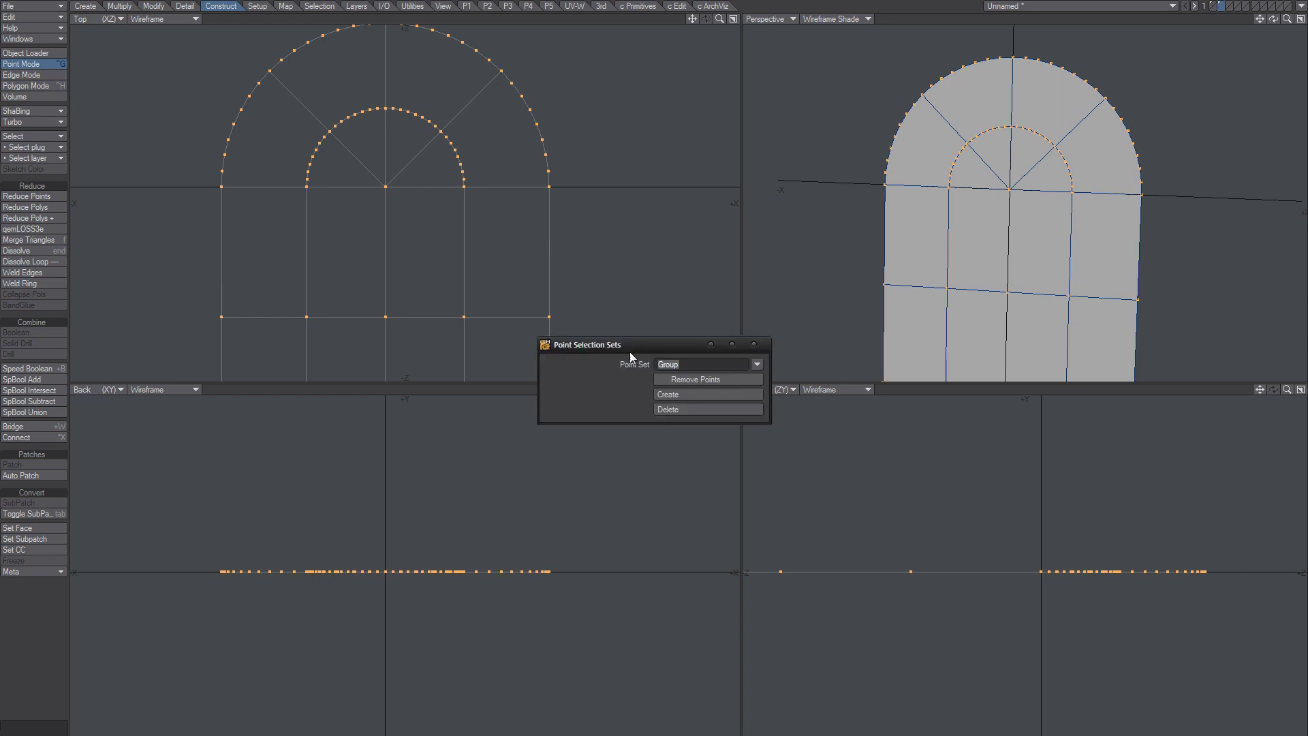
left_click_drag(629, 352, 555, 191)
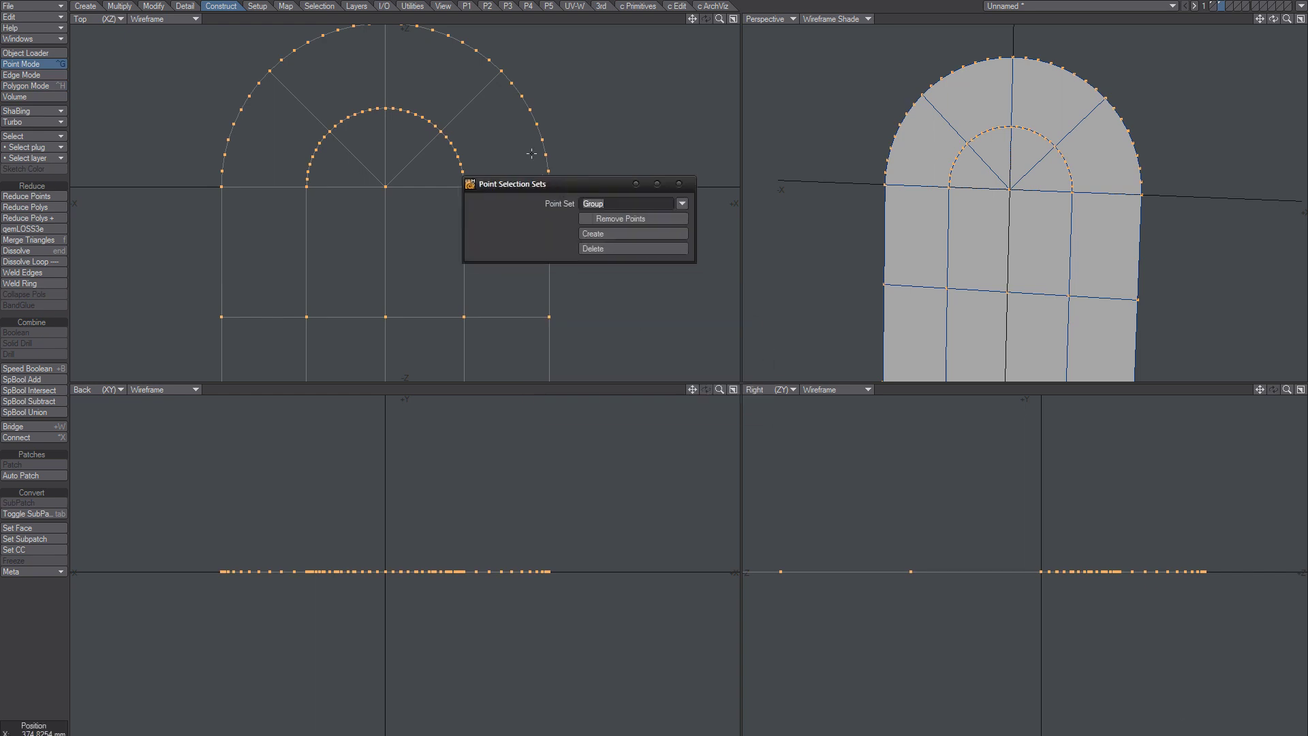
left_click(611, 235)
left_click(679, 184)
left_click(626, 235)
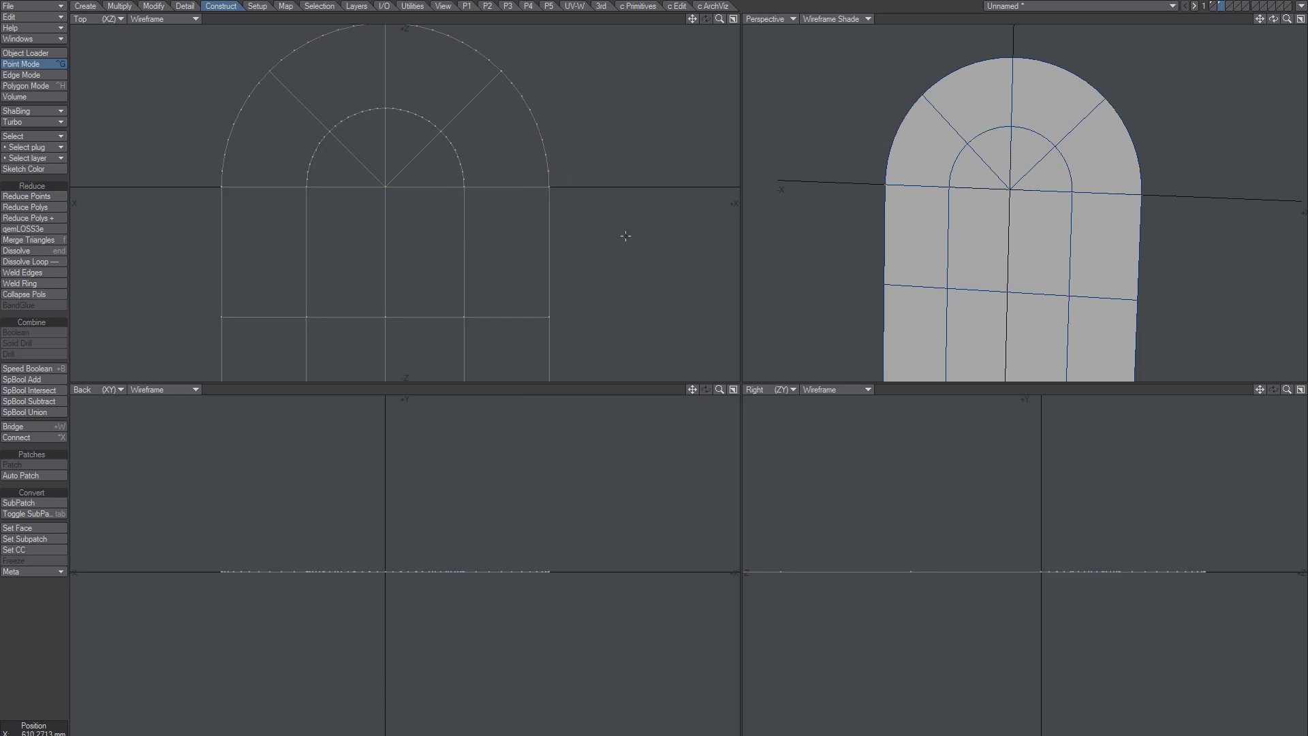
Step: Check the Group point set by selecting its points through the point statistics, and clear the selection
key("w")
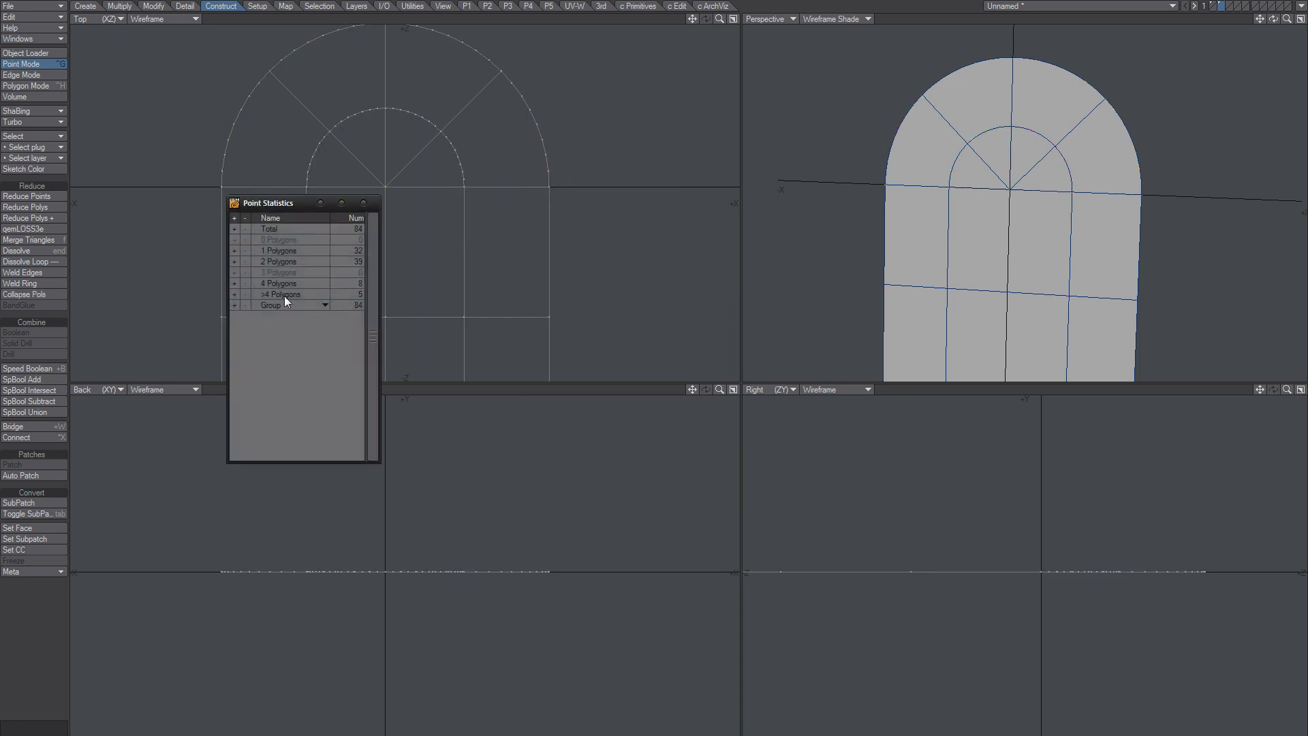
left_click(234, 306)
left_click(365, 202)
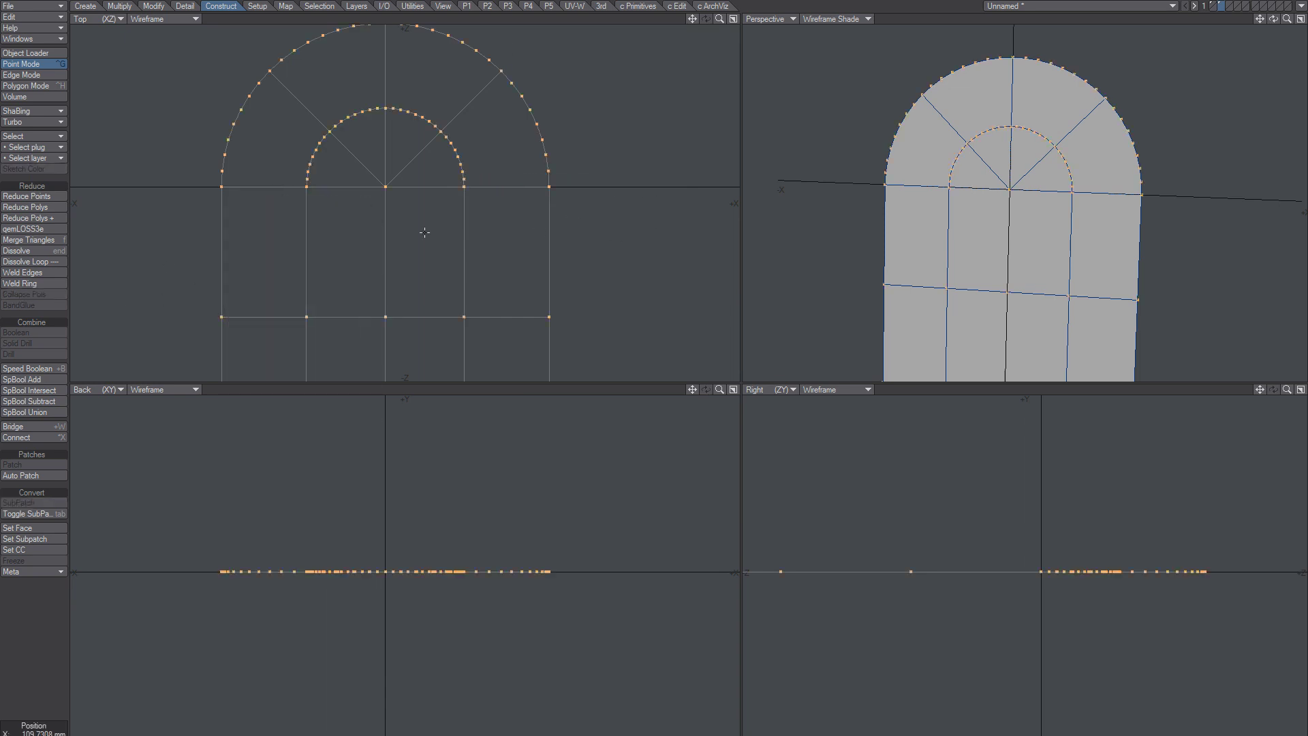
left_click(406, 268)
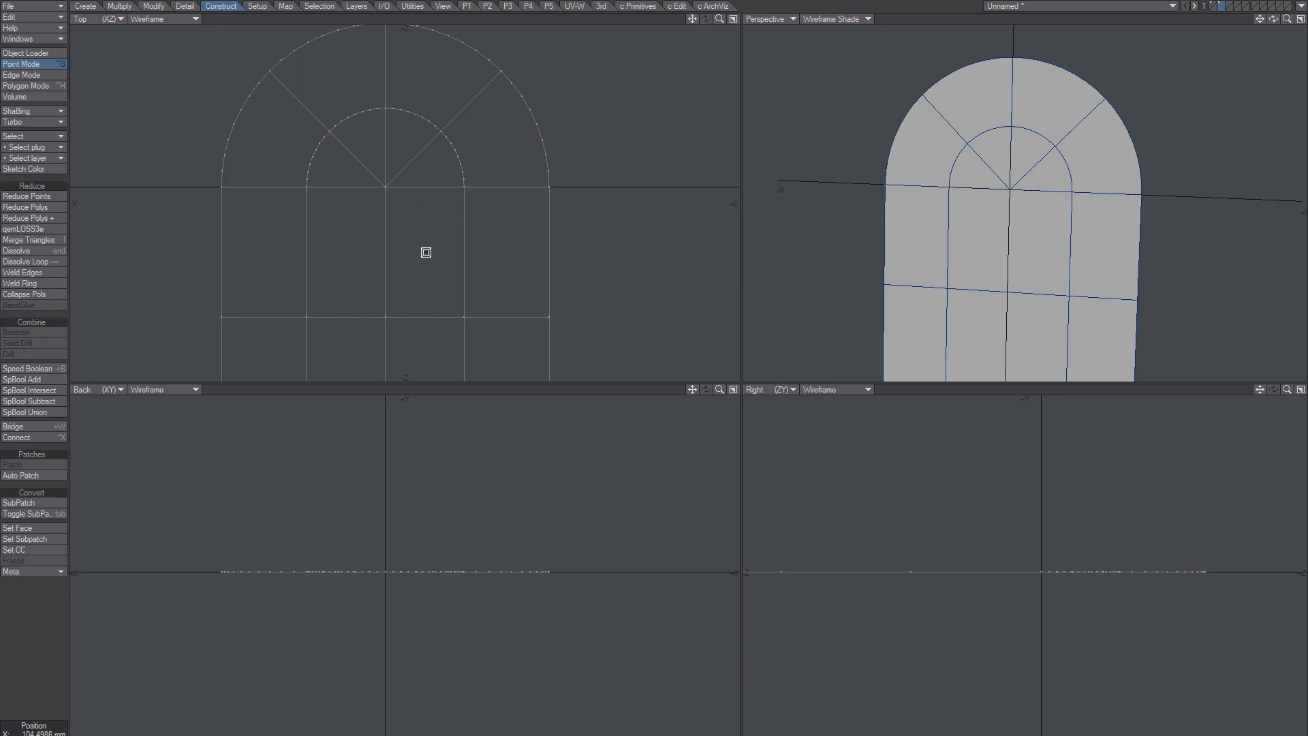
Step: Bevel all the window polygons with a 10 mm inset and no shift
key("b")
left_click_drag(429, 256, 433, 256)
key("ctrl+z")
key("n")
left_click_drag(207, 186, 140, 189)
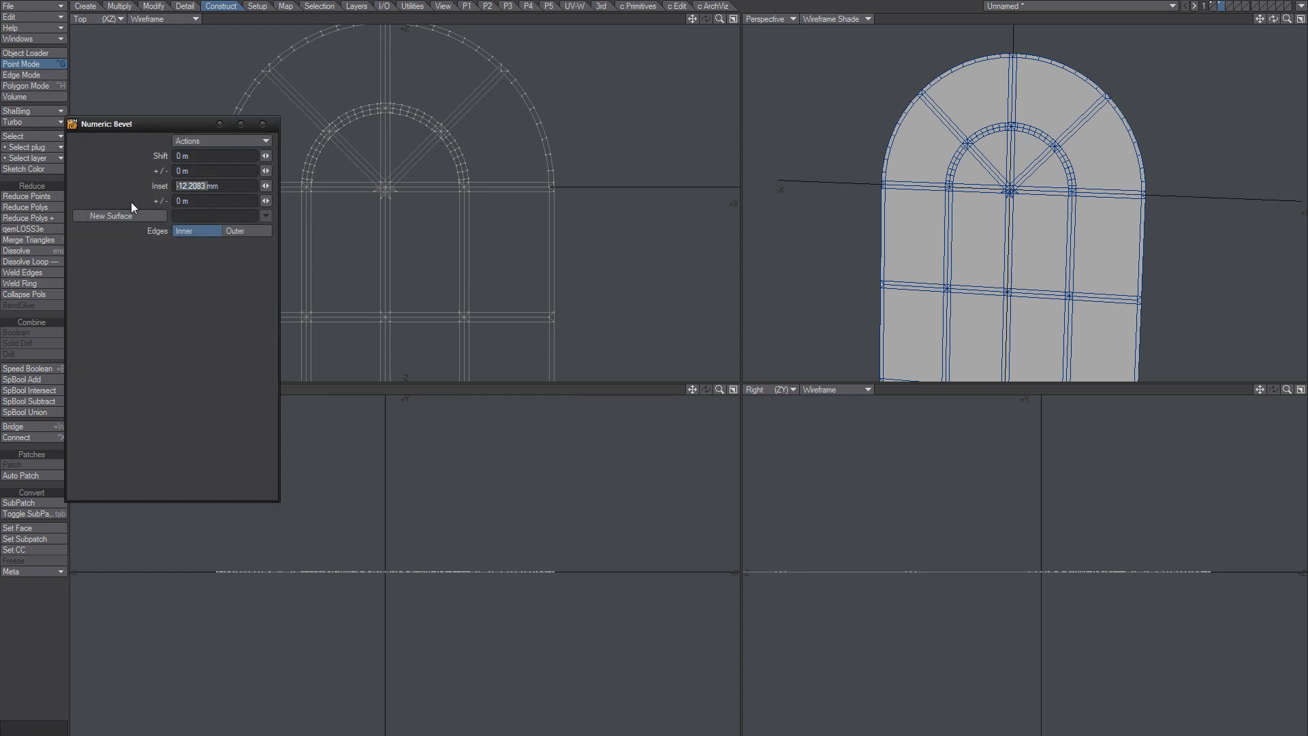
type("10")
key("Tab")
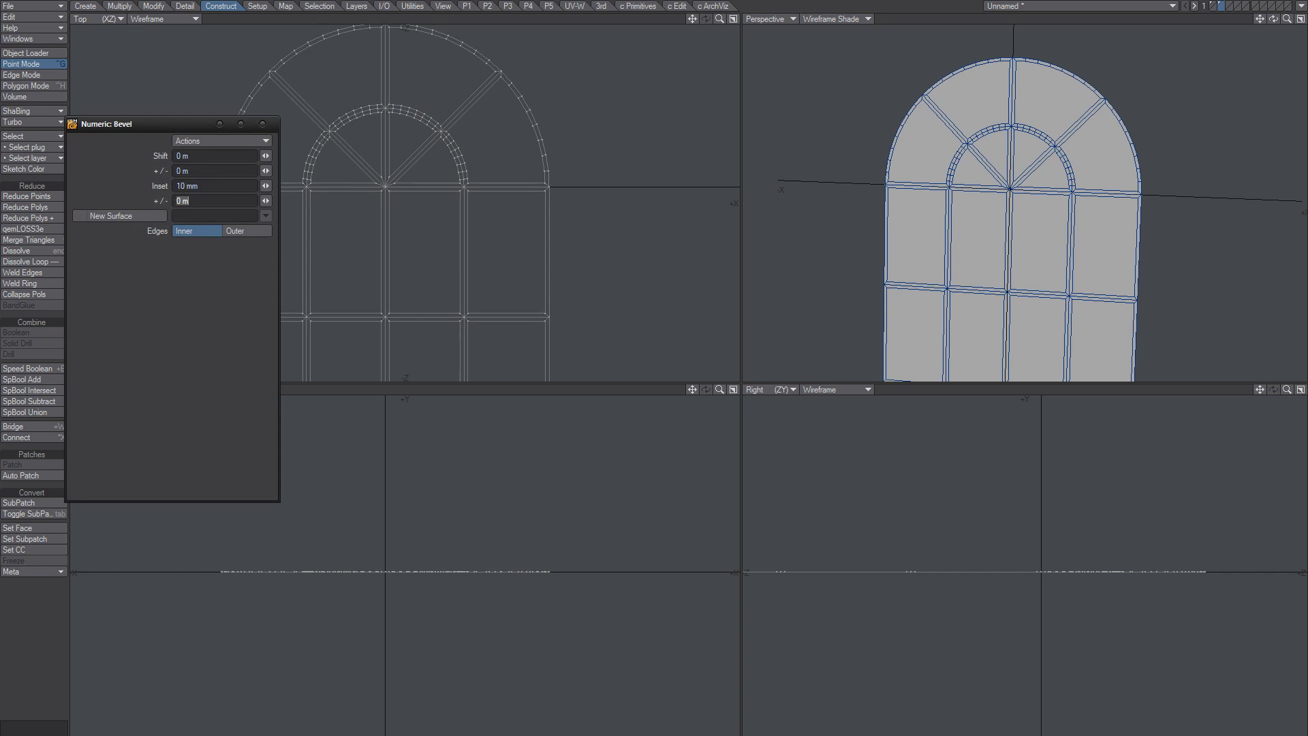
left_click(263, 125)
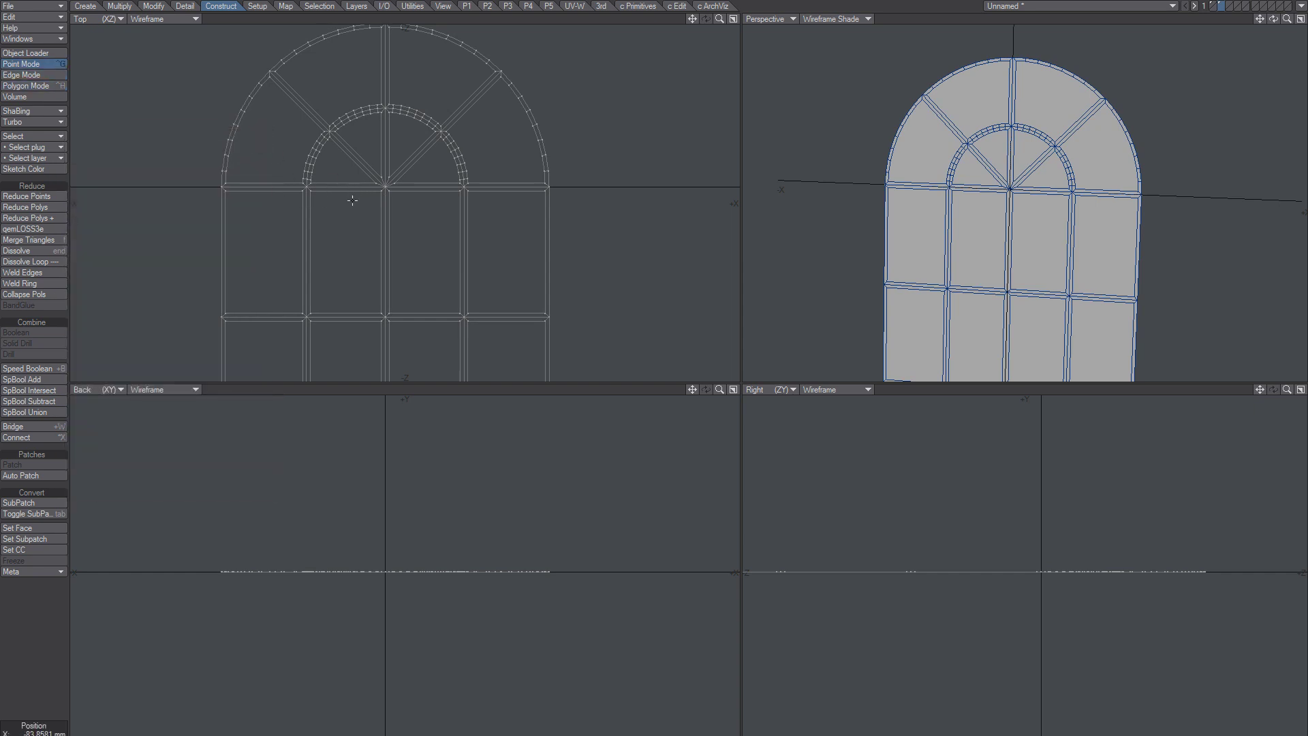
Step: Examine which points belong to the Group set after the bevel by selecting them, and clear the selection
key("w")
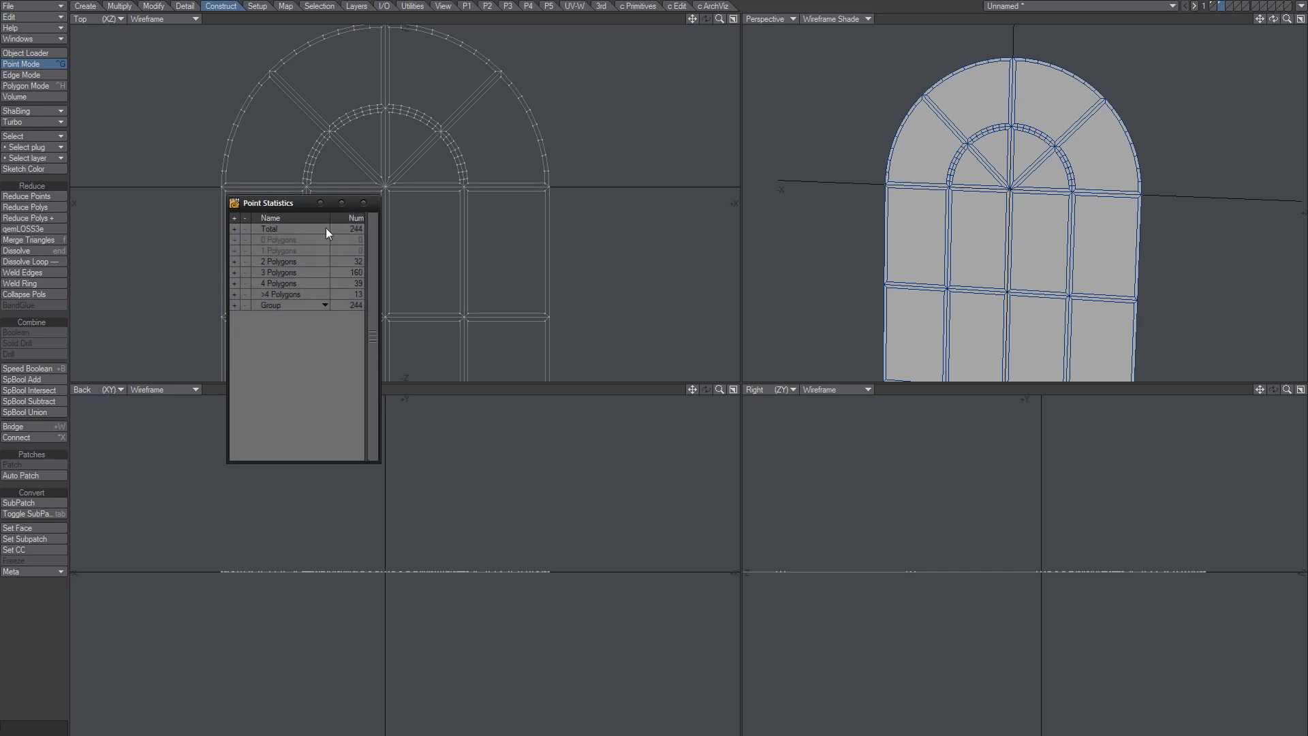
left_click(233, 305)
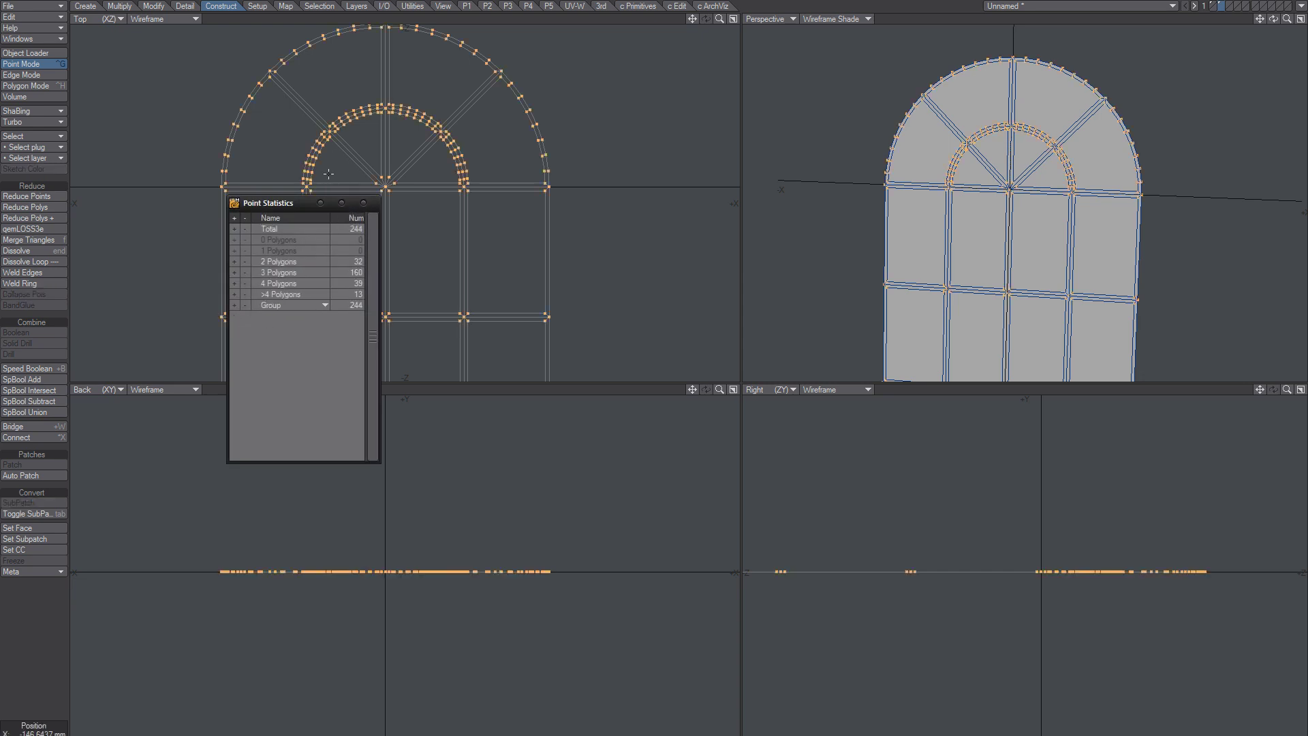
left_click_drag(298, 202, 666, 90)
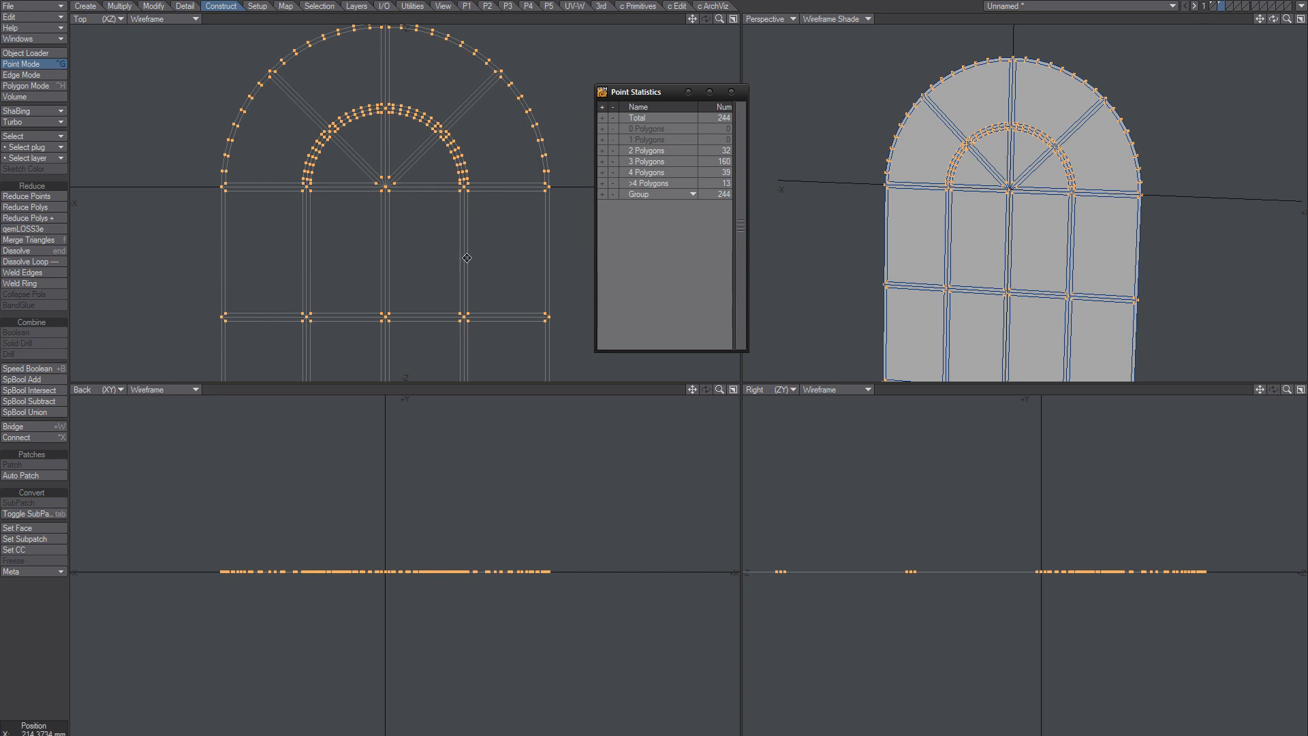
left_click(730, 92)
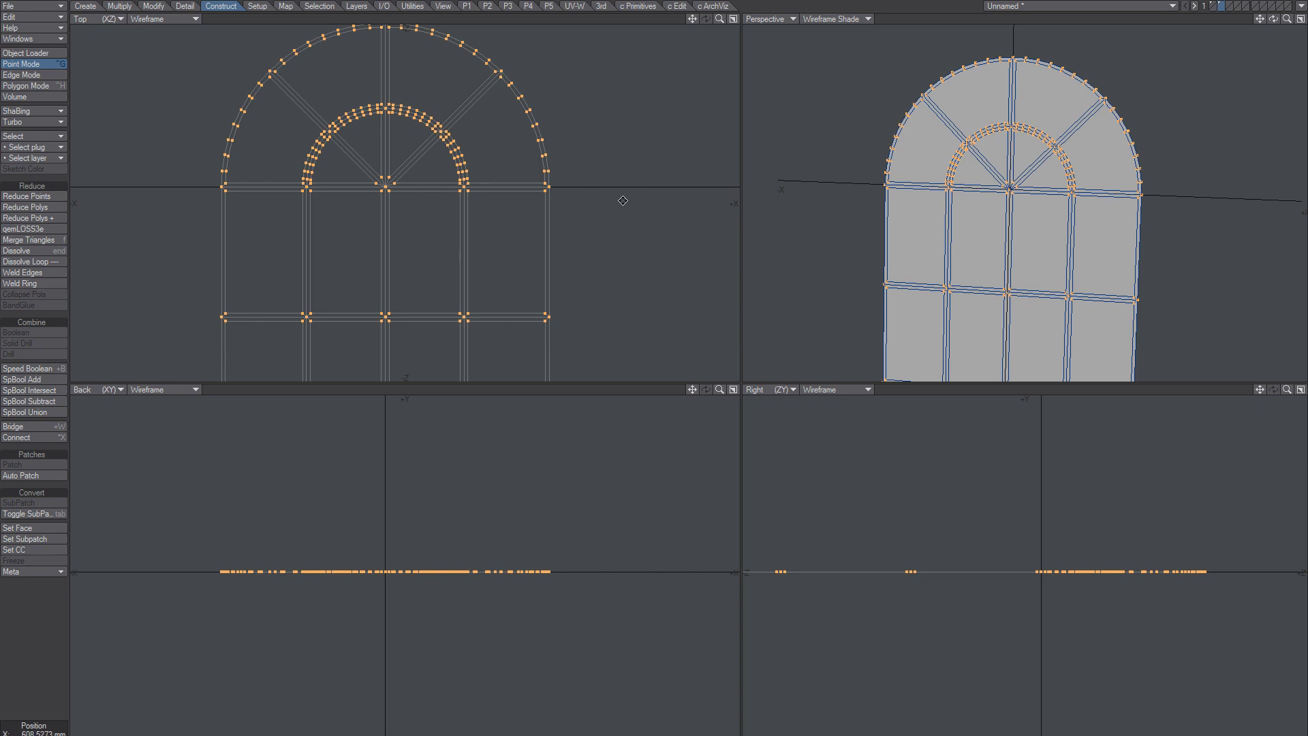
left_click(622, 201)
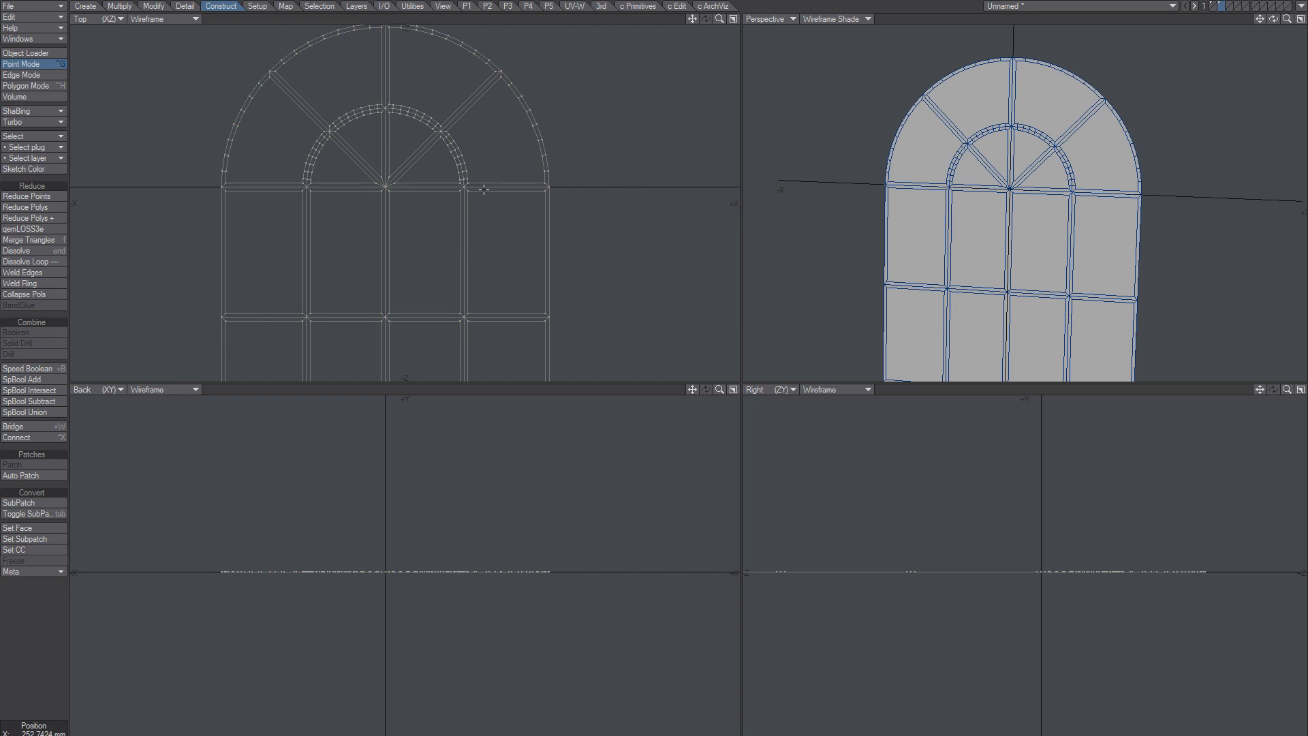
Step: Check which points are shared by two polygons by selecting them through the point statistics, and clear the selection
key("w")
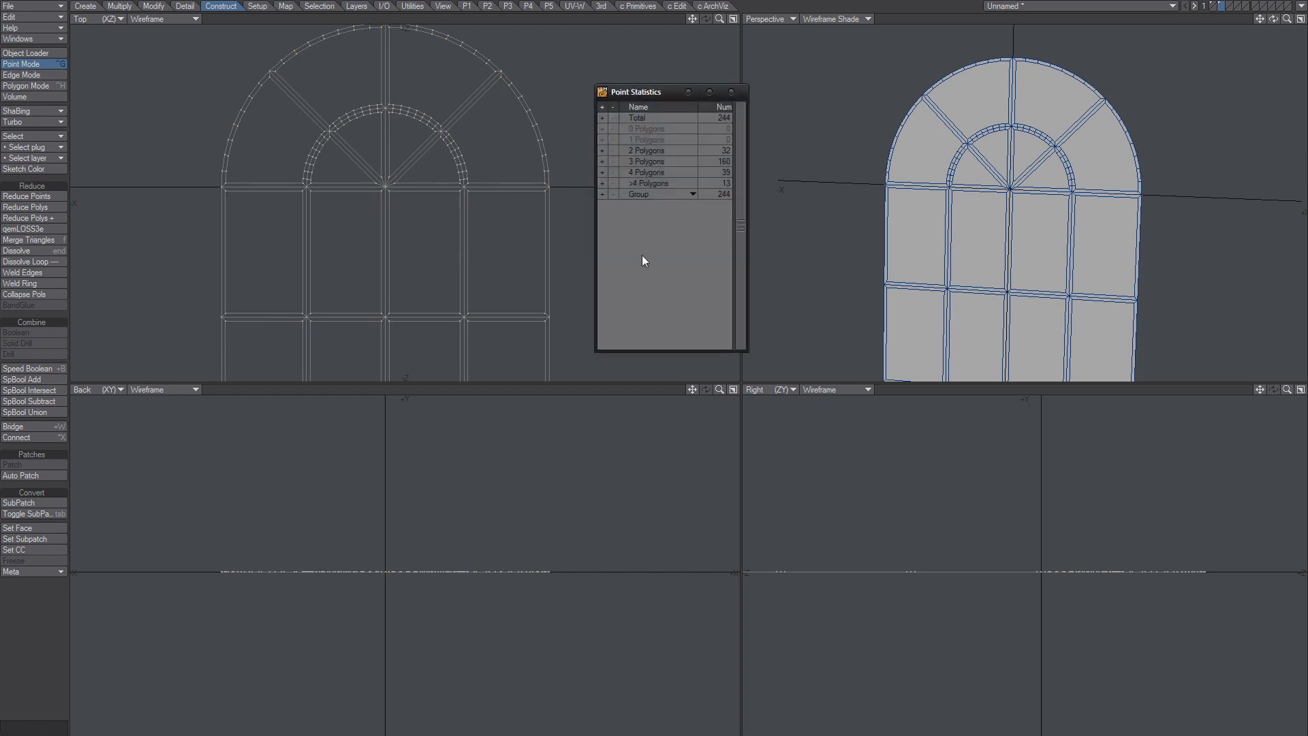
left_click(602, 151)
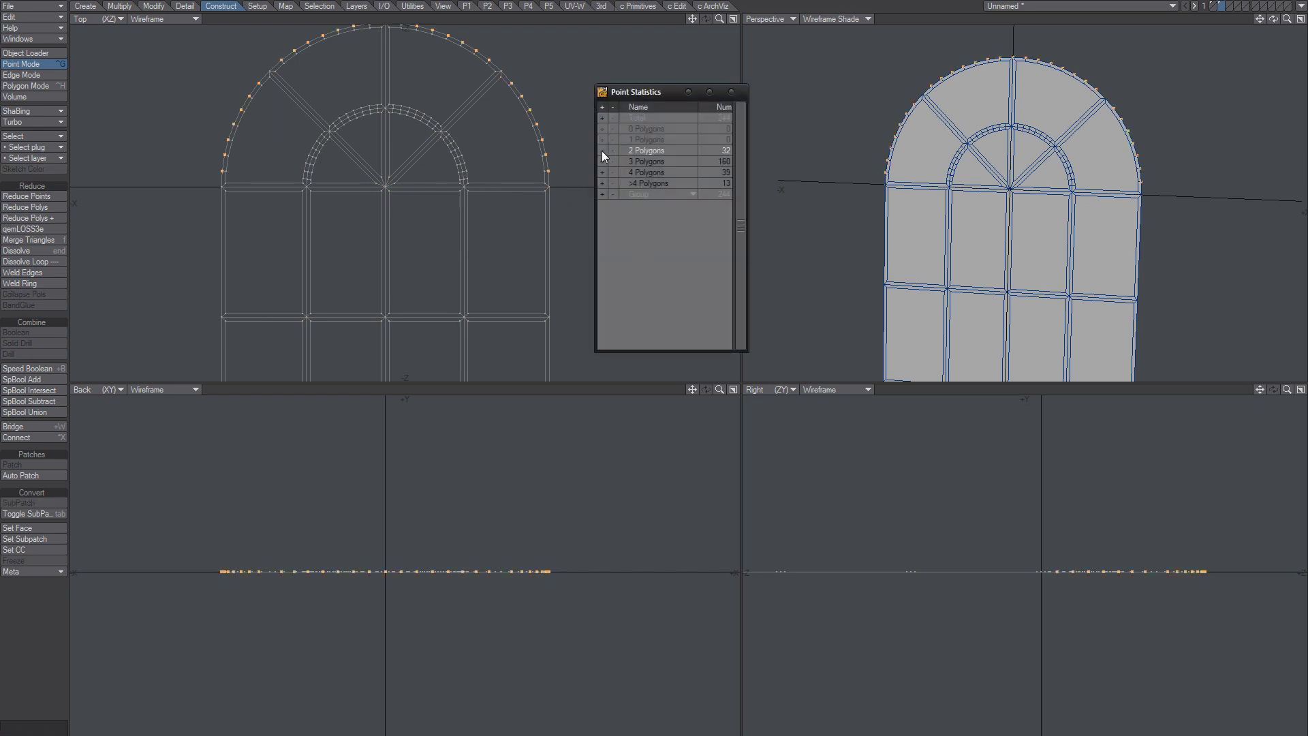
left_click(613, 150)
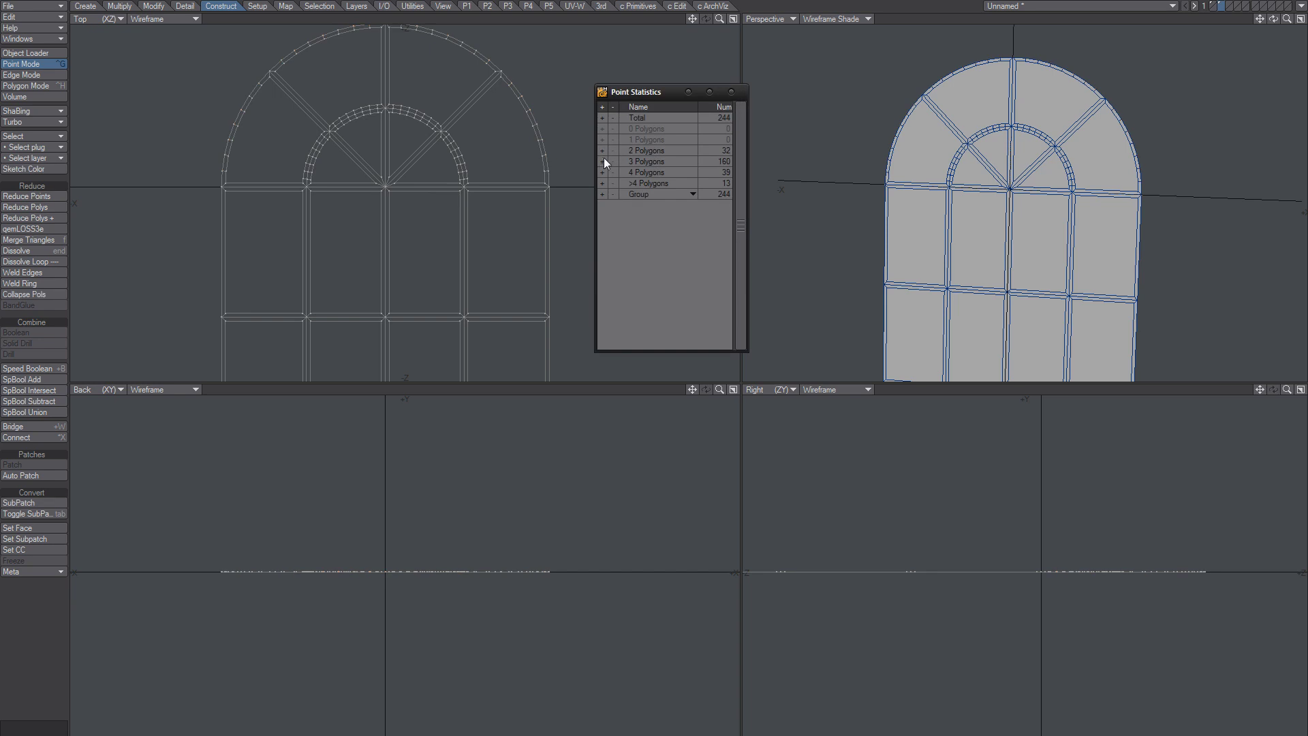
Step: Save the points shared by three polygons as the point selection set Group 1, and invert the selection
left_click(603, 161)
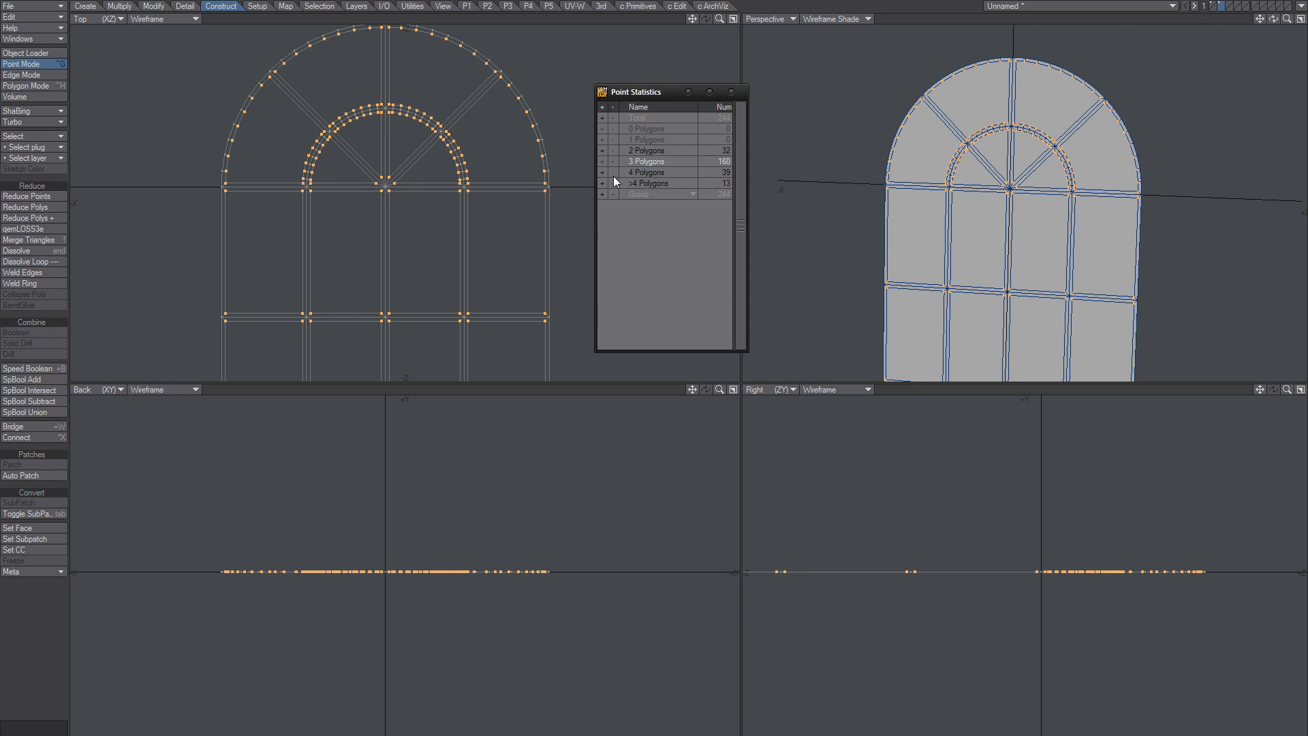
left_click_drag(490, 248, 437, 237, "ctrl+alt")
left_click_drag(438, 237, 437, 199, "alt")
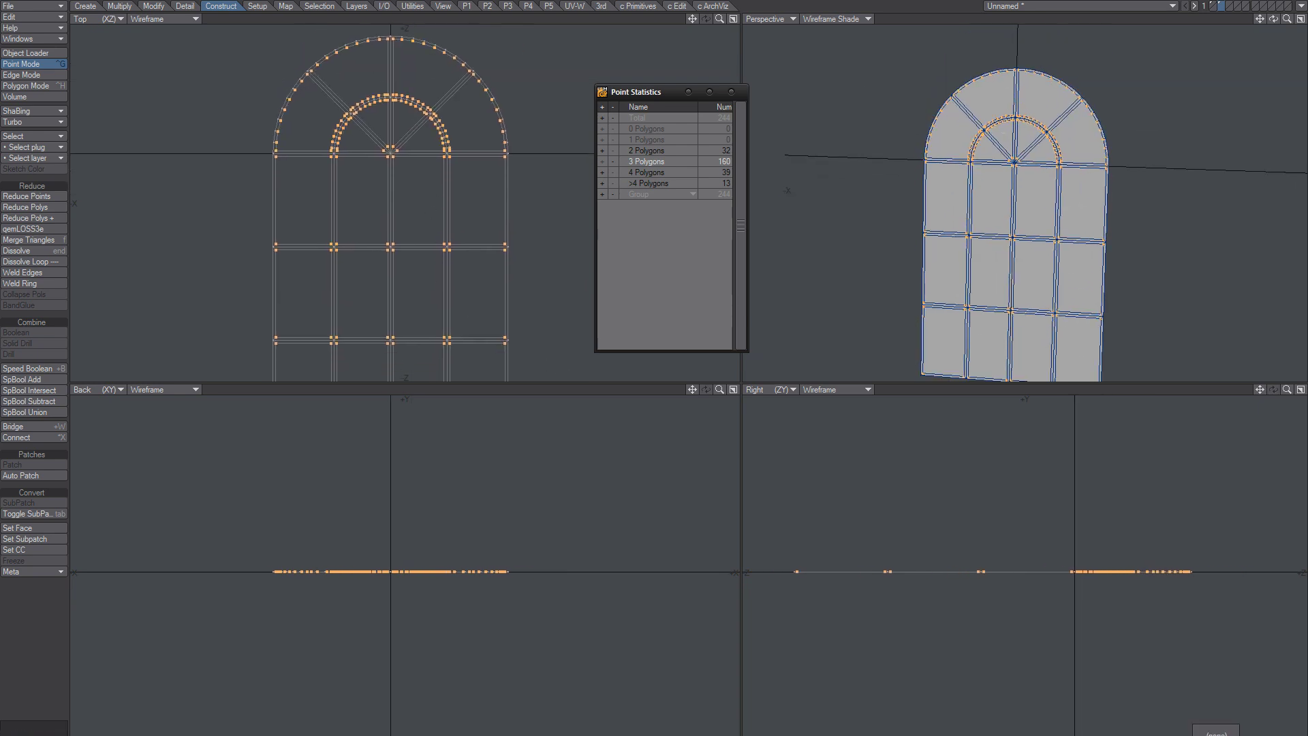
left_click(1217, 733)
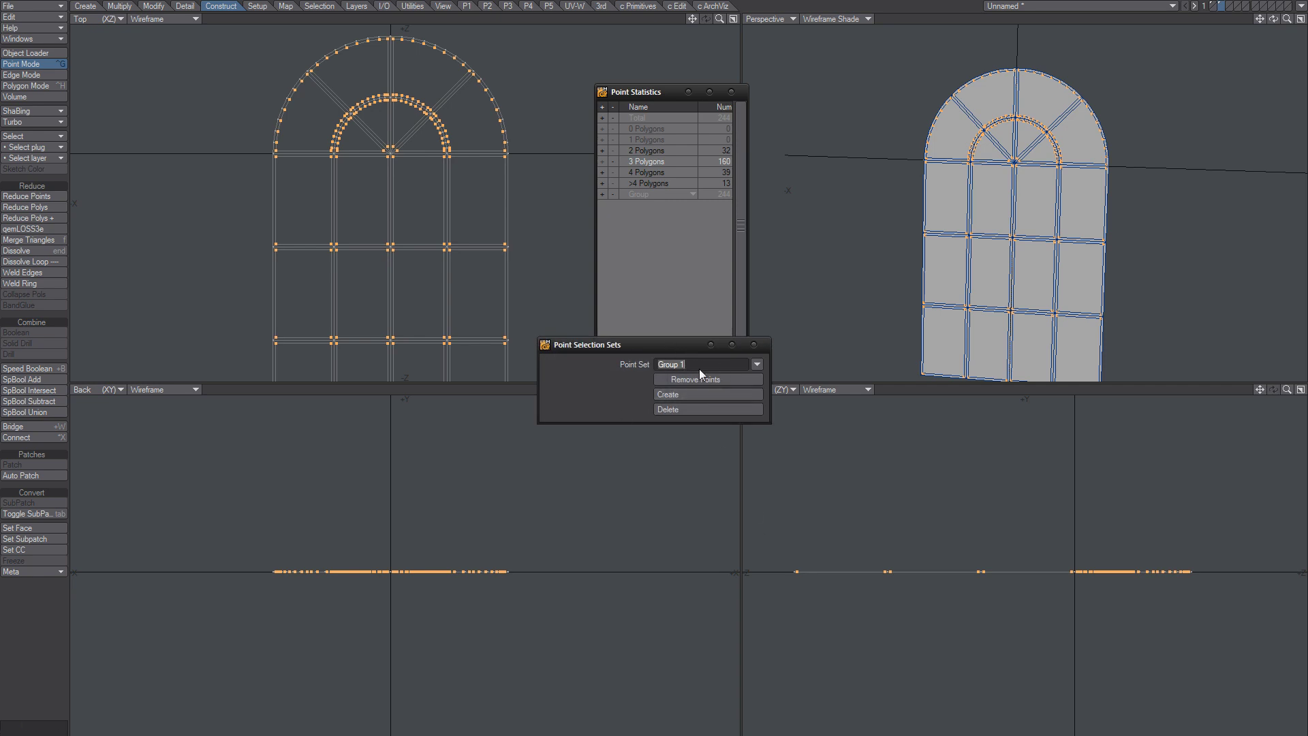
left_click(673, 396)
left_click(754, 345)
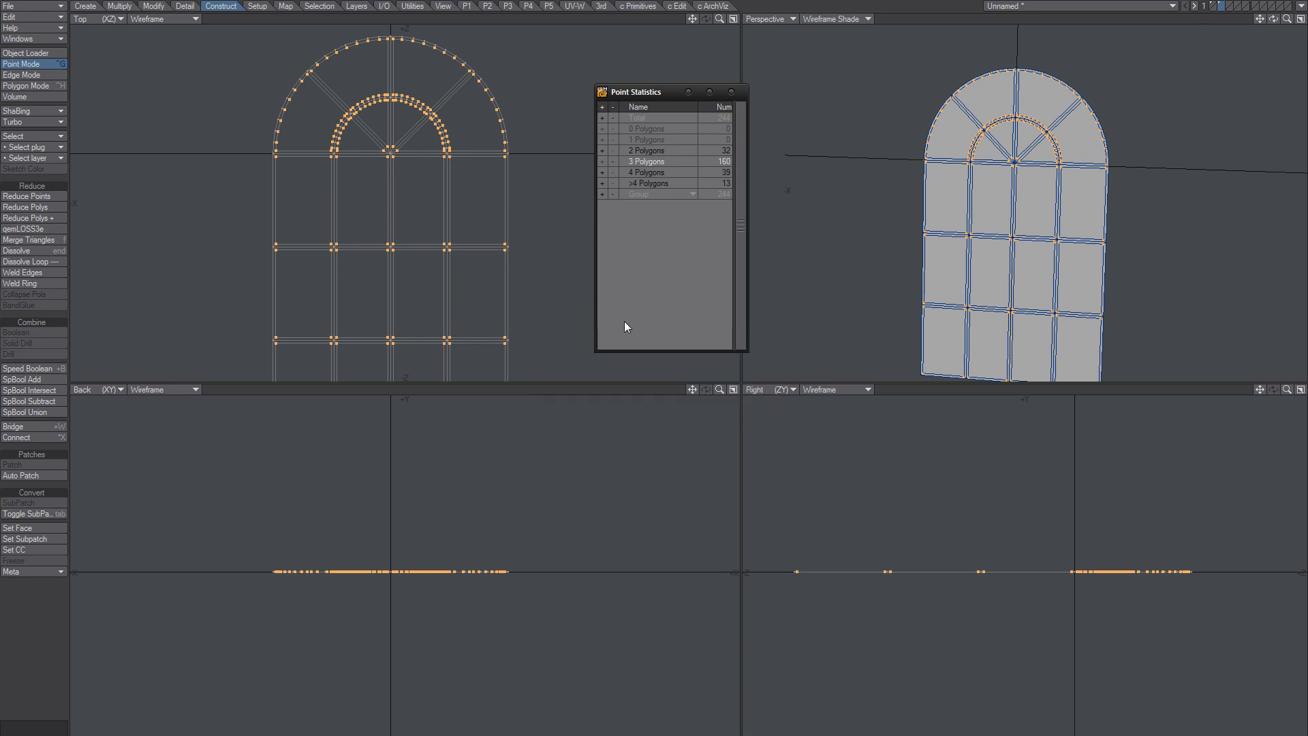
key("shift+apostrophe")
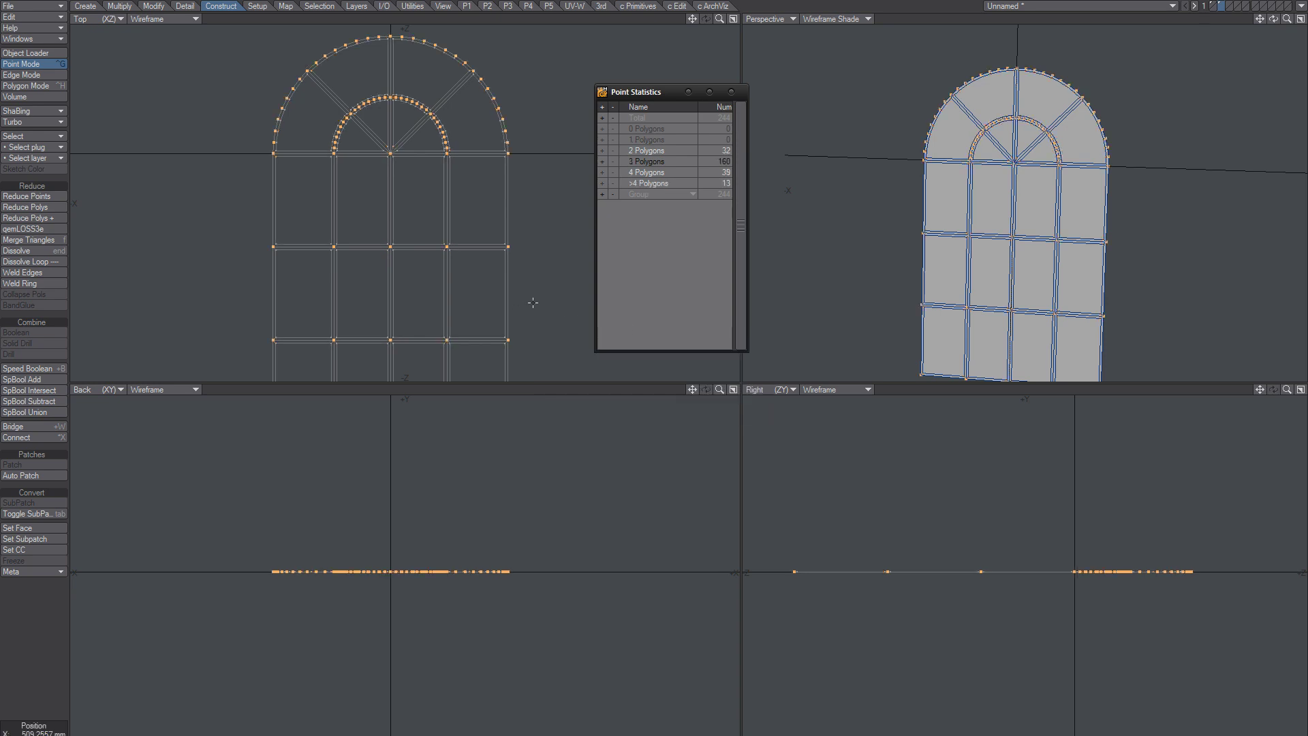
Step: Try raising the selected bar centre-line points freehand by about 15 mm along Y, and undo the move
left_click_drag(1008, 281, 1023, 138, "alt")
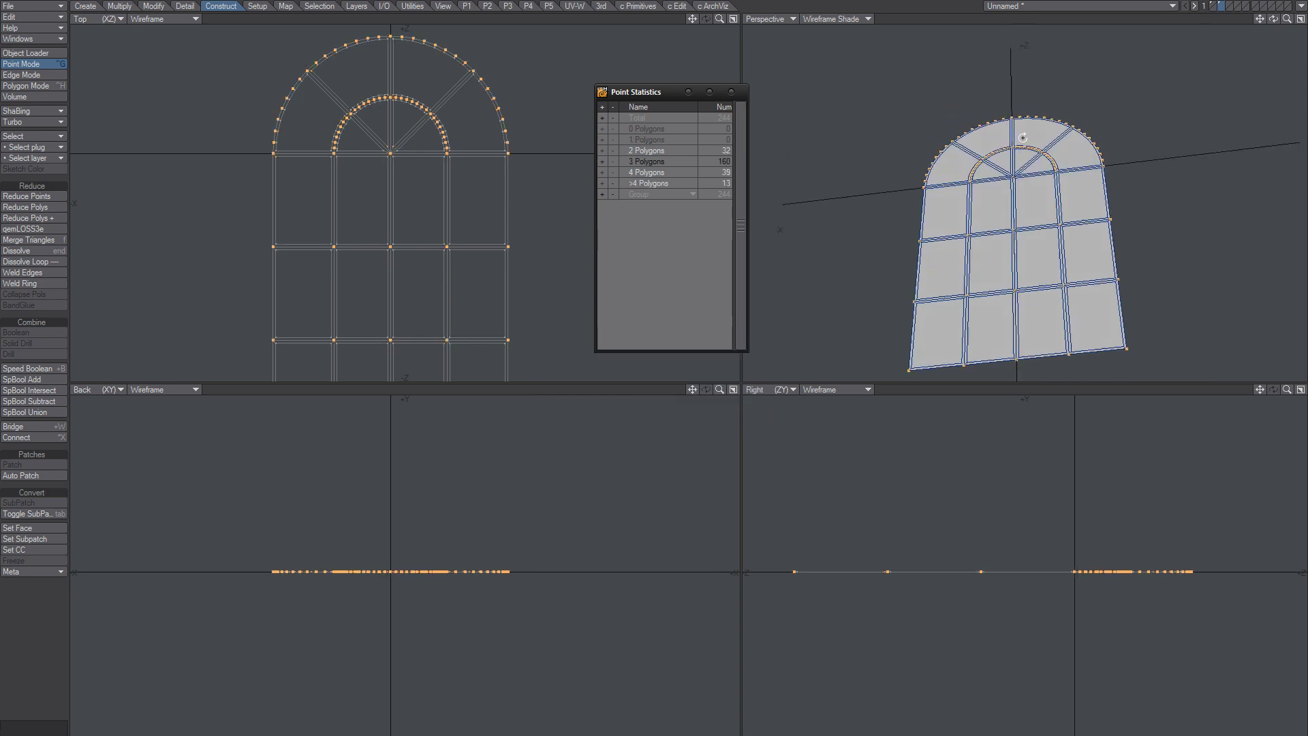
left_click_drag(1002, 187, 1013, 141, "alt")
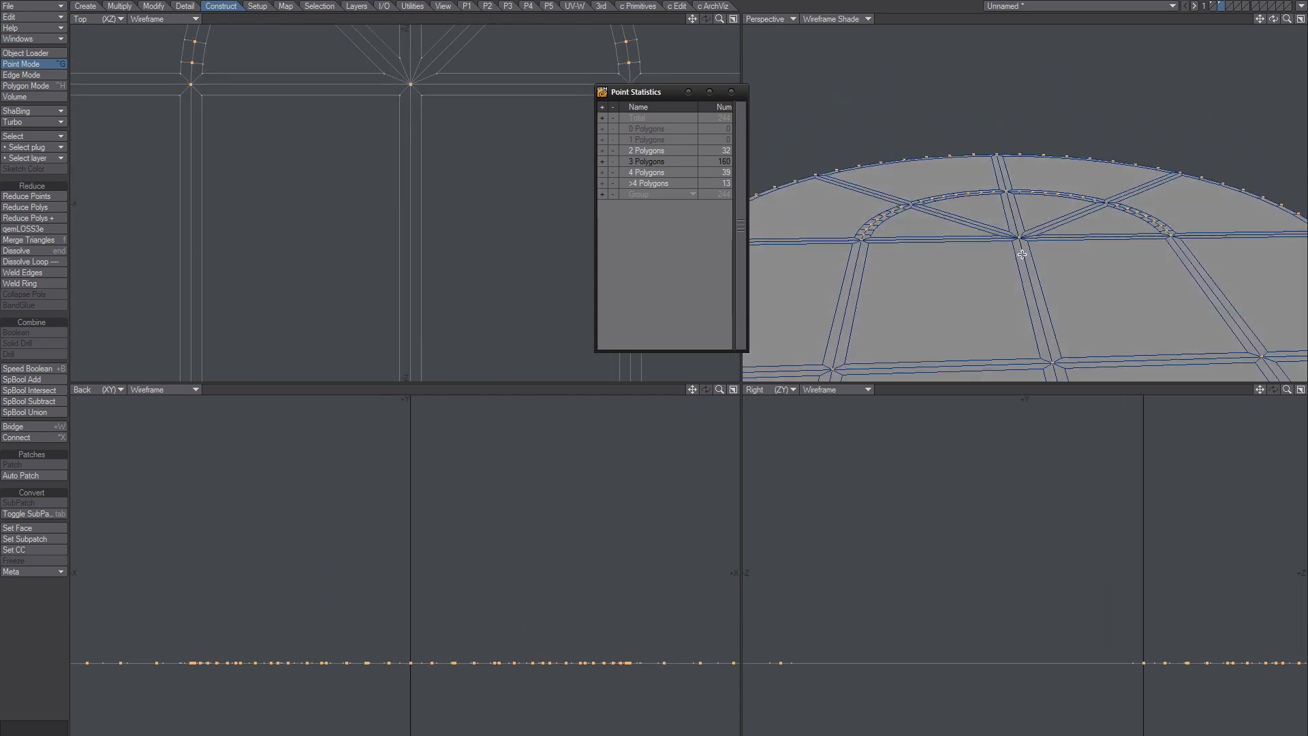
left_click_drag(1022, 257, 1022, 239, "ctrl")
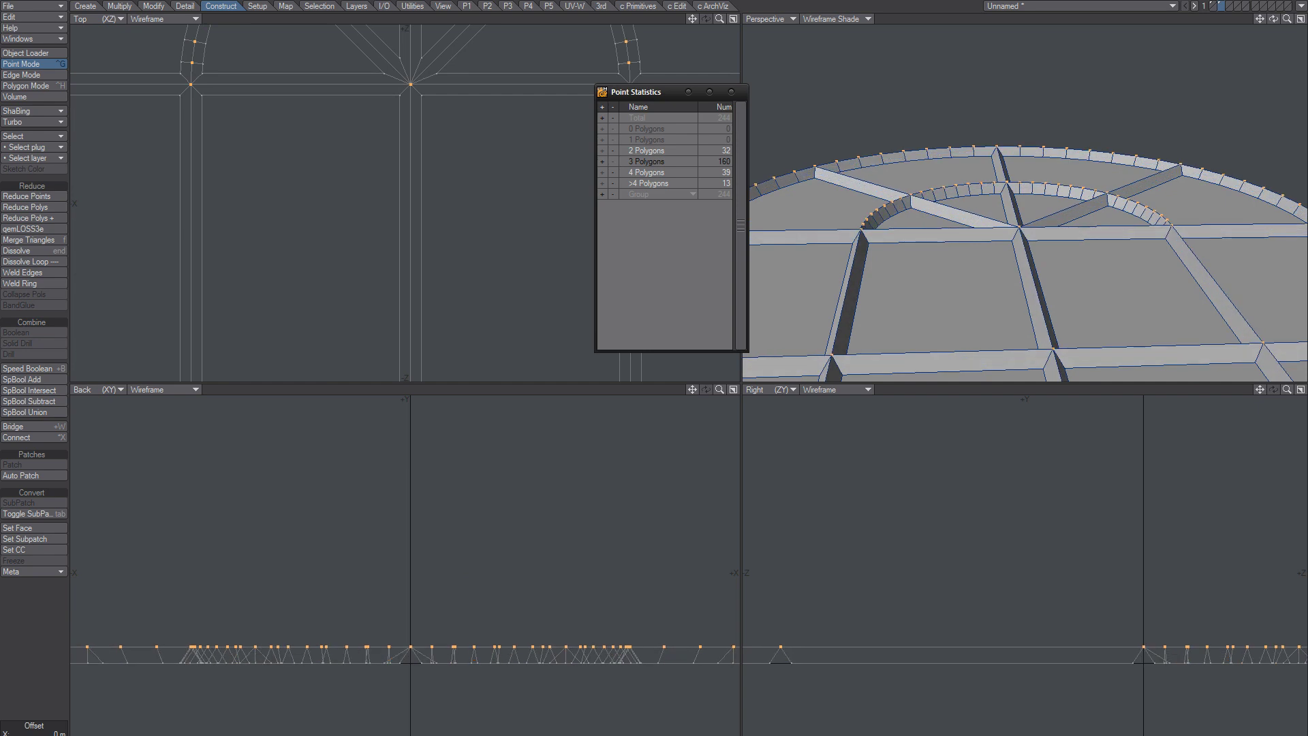
key("ctrl+z")
Step: Move the selected bar centre-line points by exactly 15 mm along Y, with no X or Z offset
key("t")
key("n")
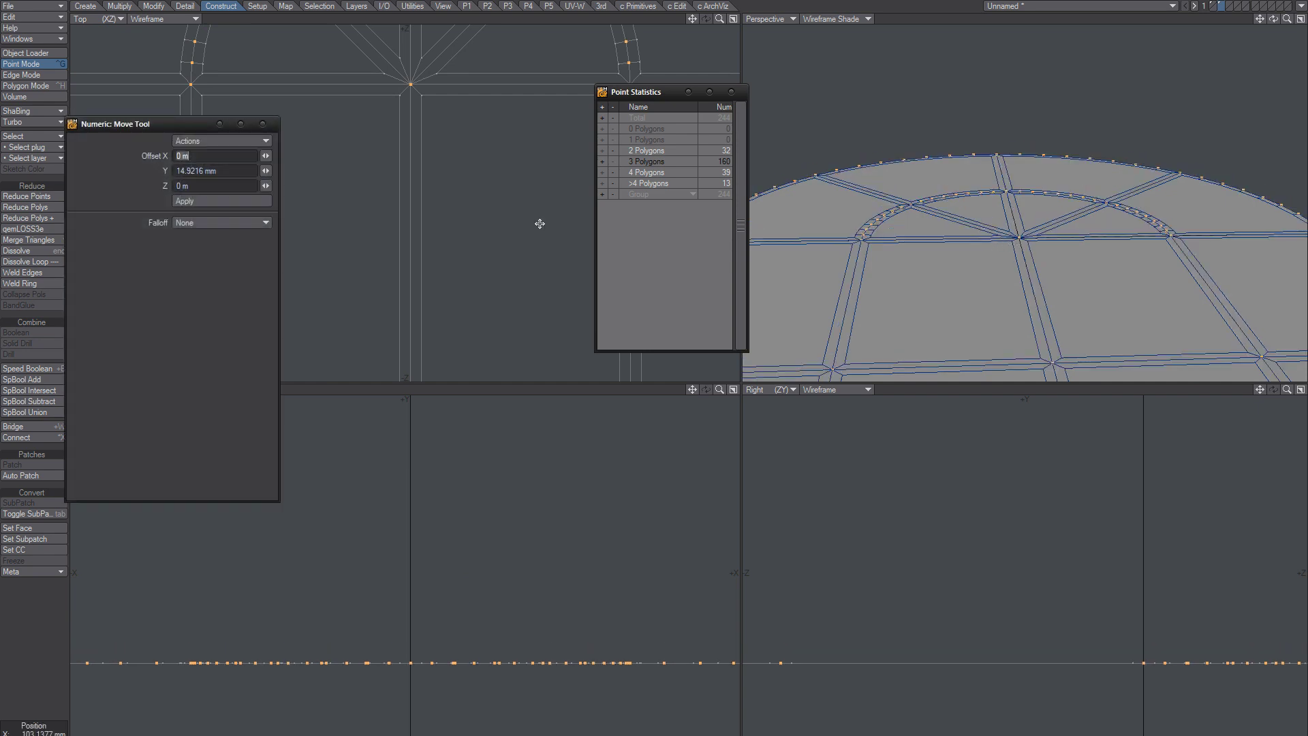
double_click(205, 170)
type("15")
key("Tab")
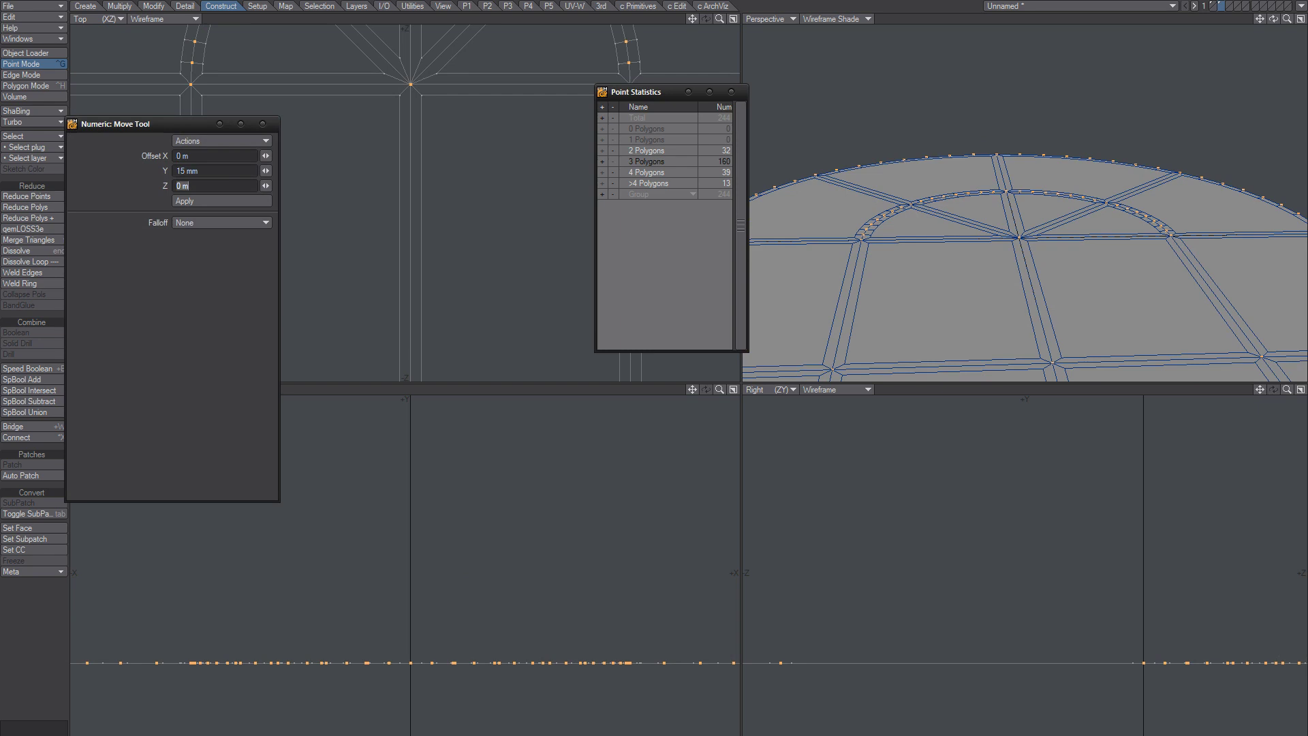
left_click(206, 197)
left_click(262, 123)
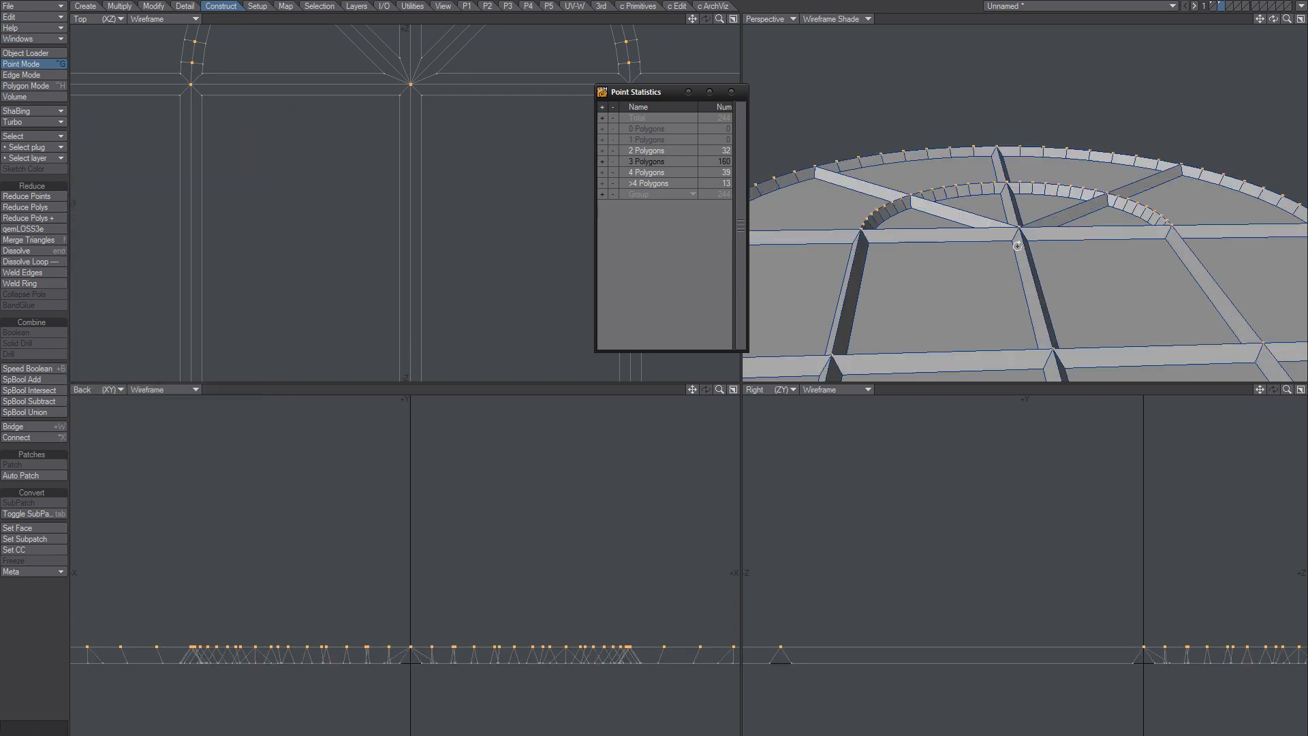
Step: Examine the raised glazing bars from several angles in a maximised perspective view with the point selection cleared
left_click_drag(1016, 245, 911, 267, "alt")
left_click_drag(1083, 276, 967, 184, "alt+shift")
left_click_drag(967, 184, 993, 295, "alt")
left_click_drag(961, 148, 1026, 180, "alt")
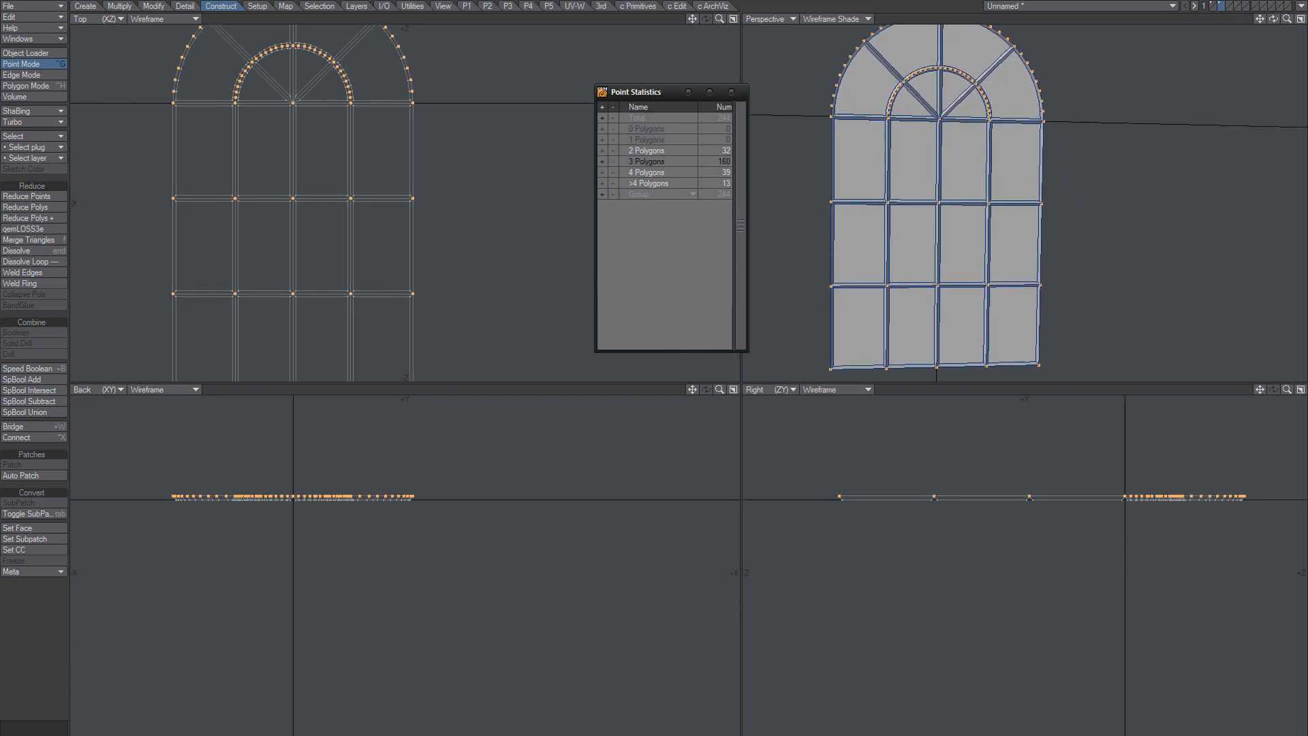
left_click(1301, 19)
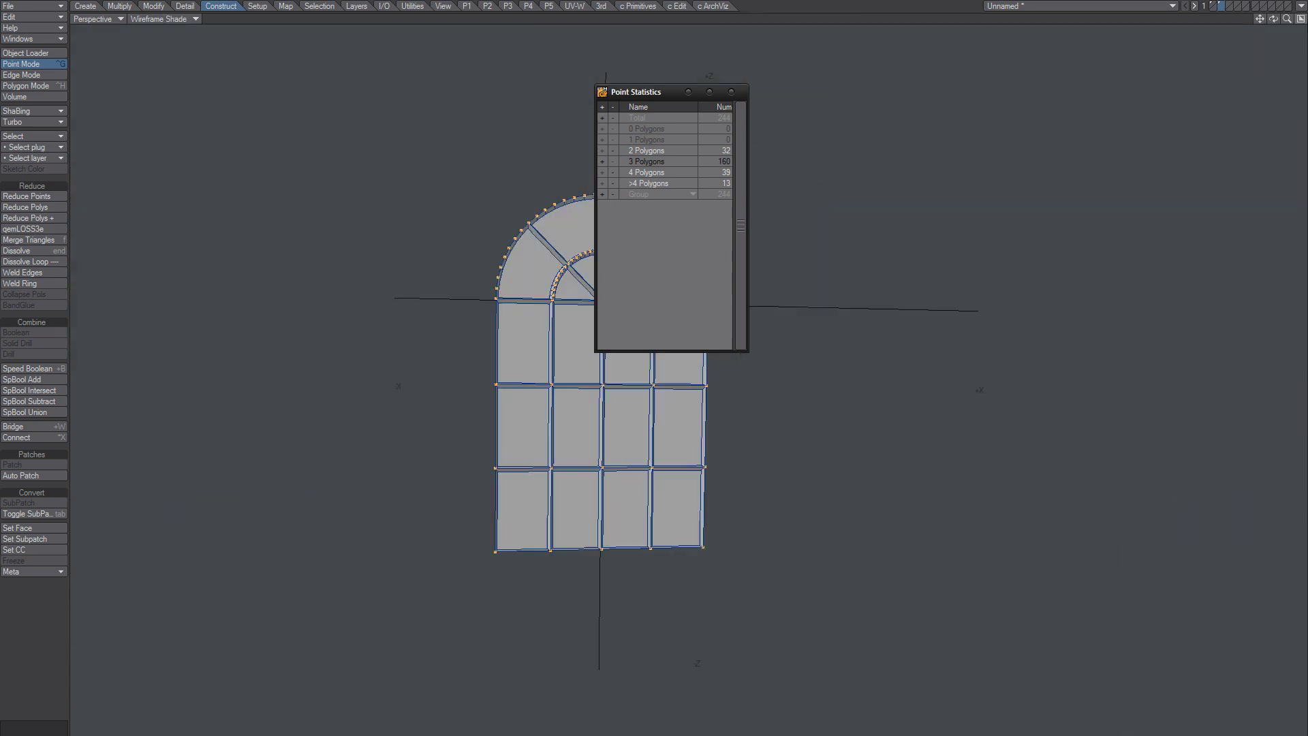
left_click(731, 91)
left_click_drag(730, 312, 571, 336, "alt")
scroll(571, 336, "up", 10)
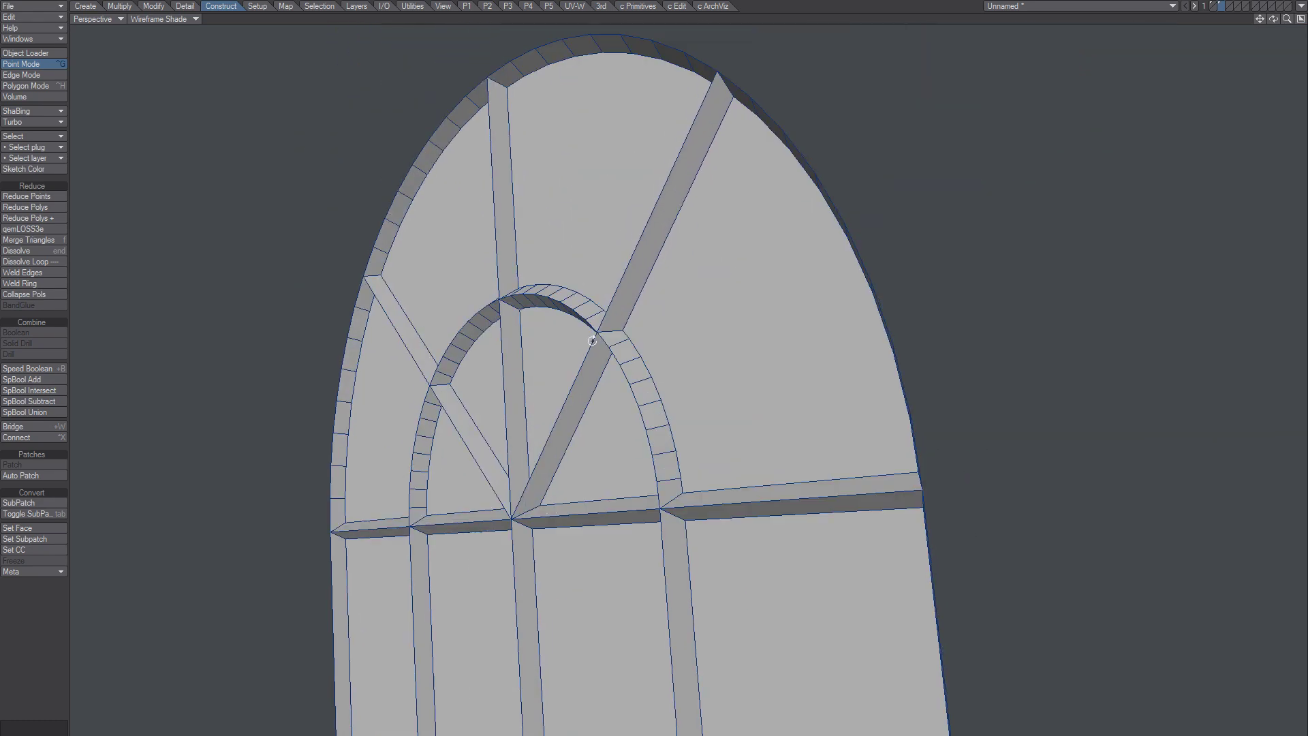
left_click_drag(592, 341, 643, 339, "alt")
left_click_drag(644, 339, 669, 295, "alt+shift")
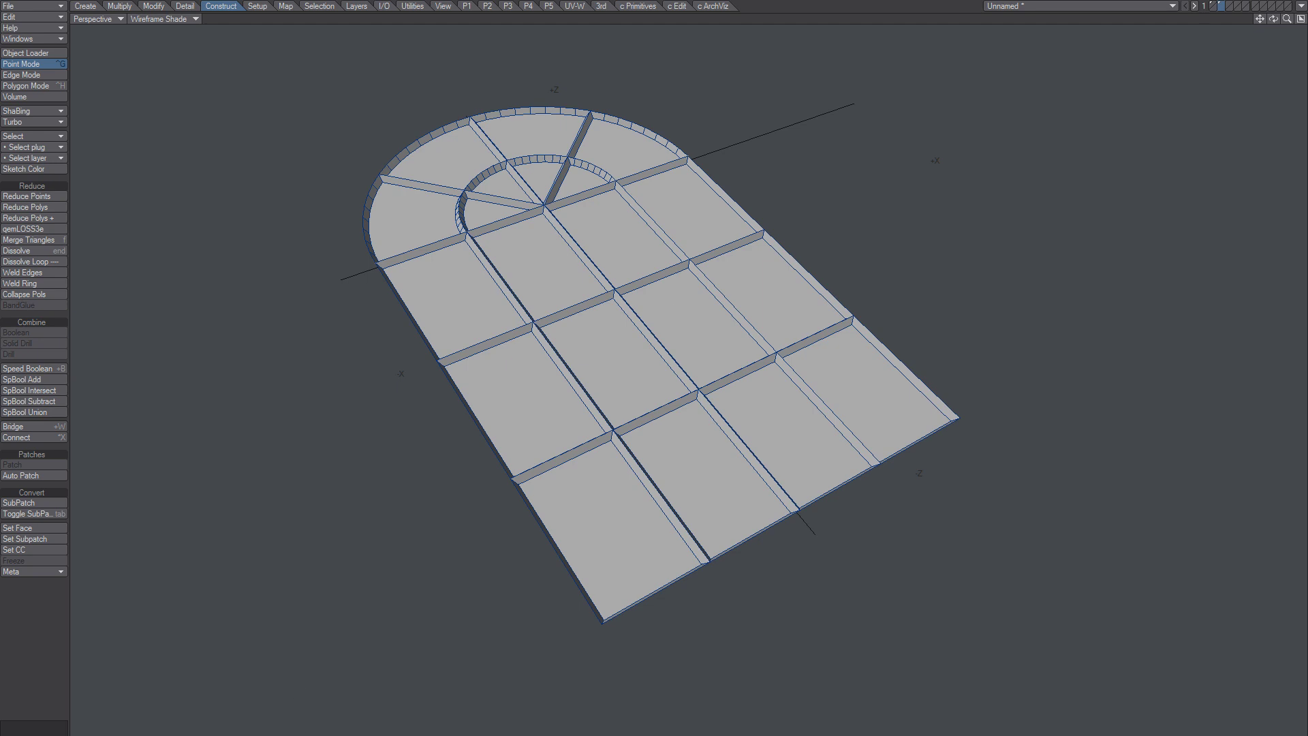
Step: Switch to the browser to review the opening post of the forum thread on modelling arched windows, and return to LightWave Modeler
key("alt+Tab")
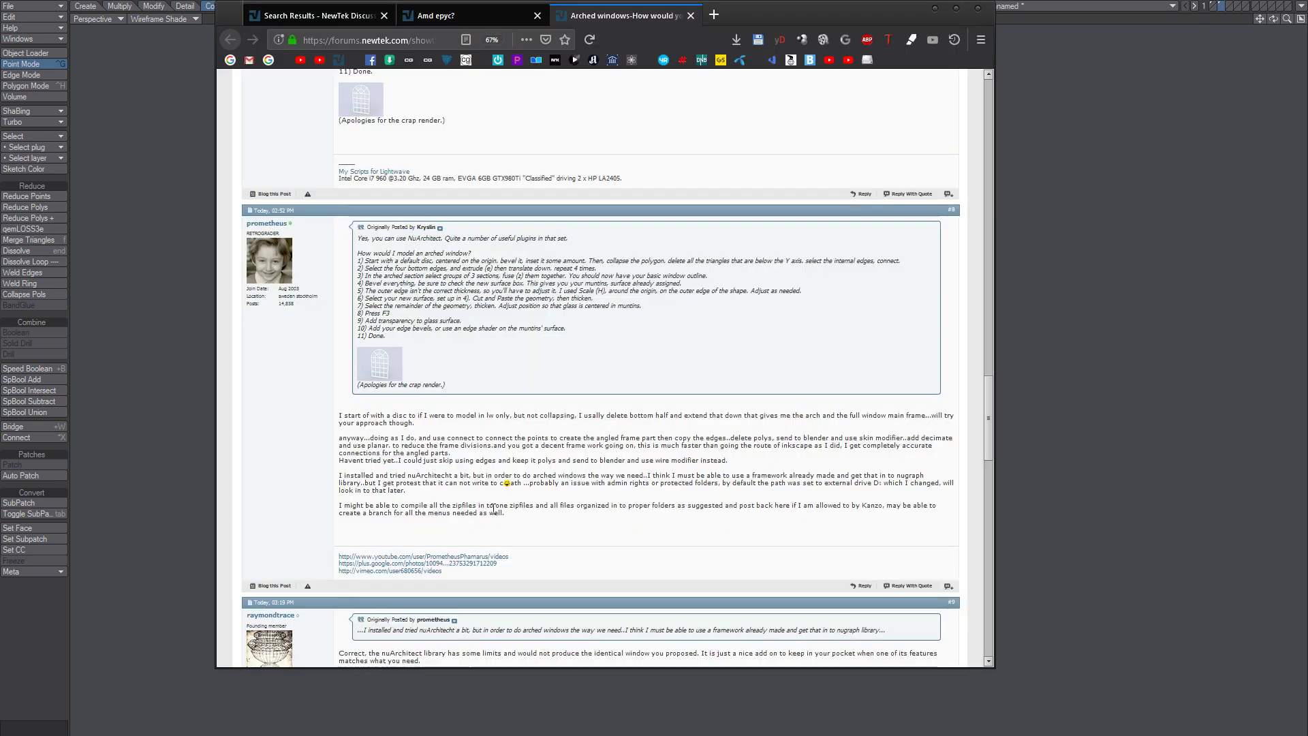
mouse_move(493, 508)
middle_mouse_down()
mouse_move(544, 207)
mouse_move(531, 249)
mouse_move(550, 266)
mouse_move(552, 238)
middle_mouse_up()
scroll(572, 178, "down", 1)
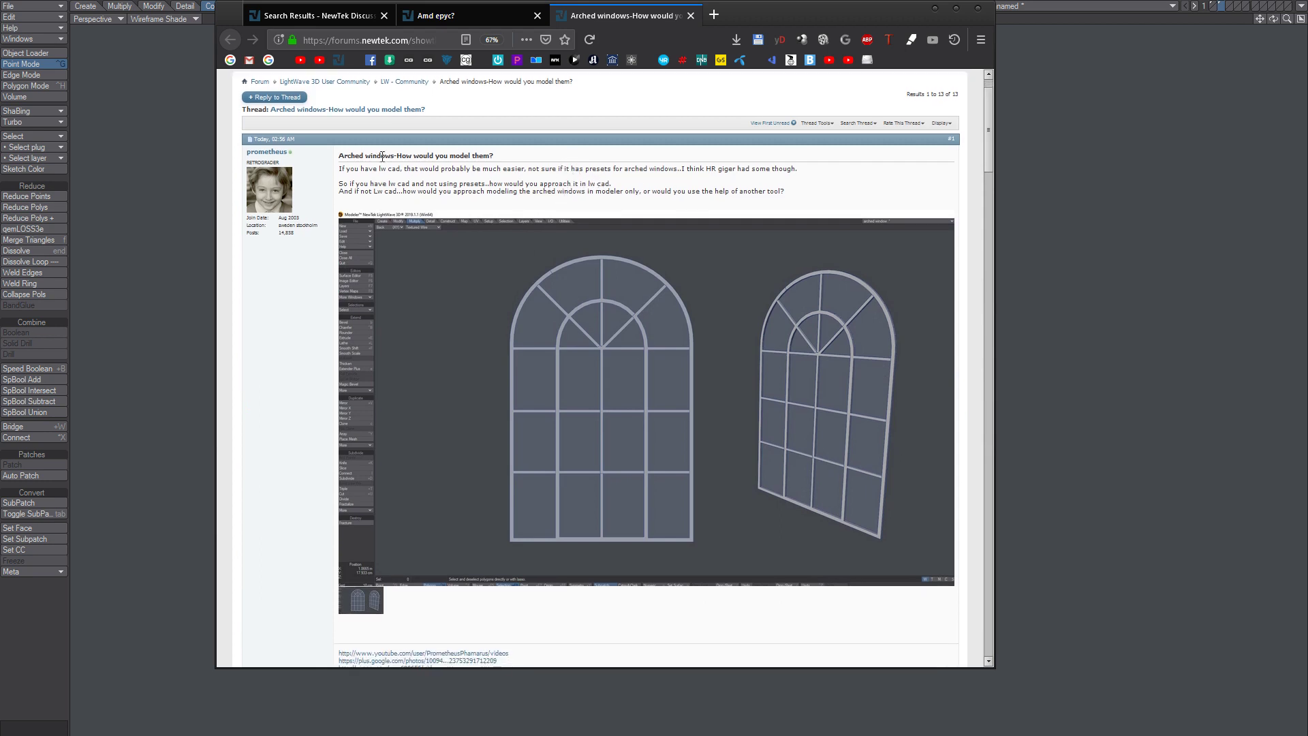
left_click_drag(402, 155, 344, 155)
left_click(604, 192)
left_click(1055, 367)
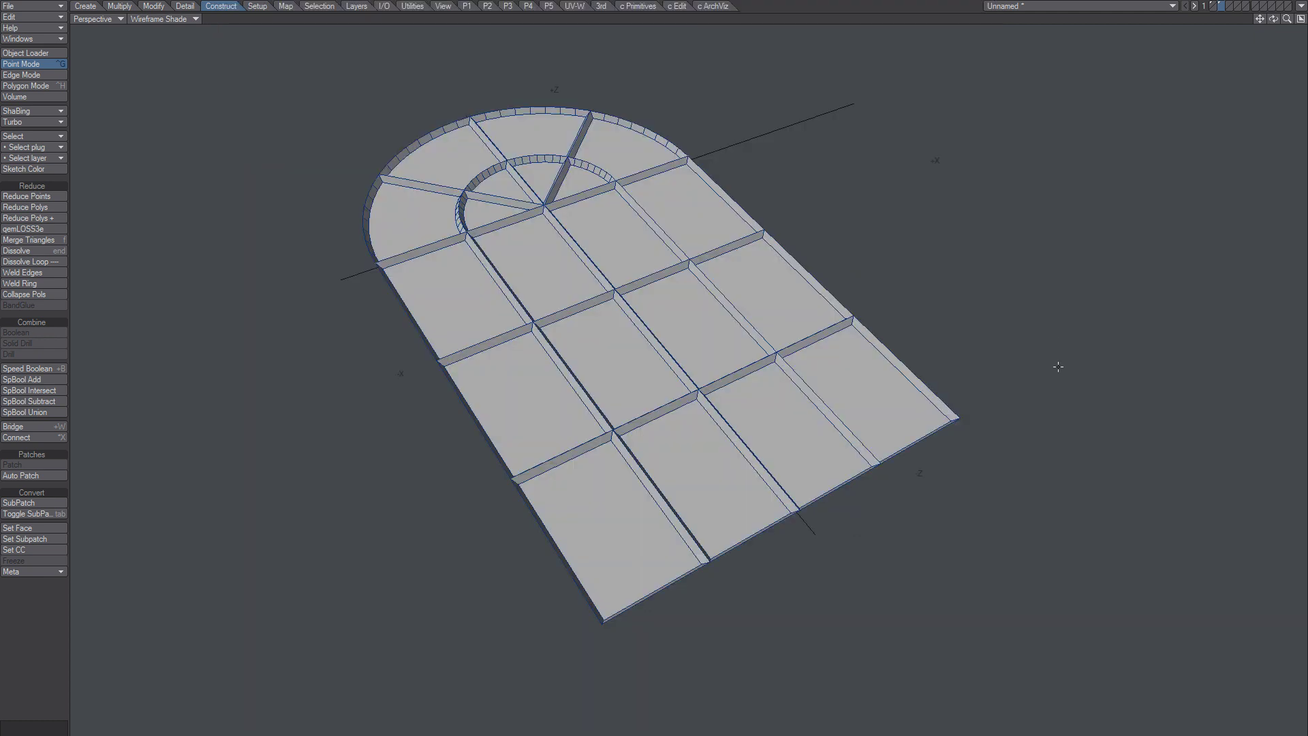